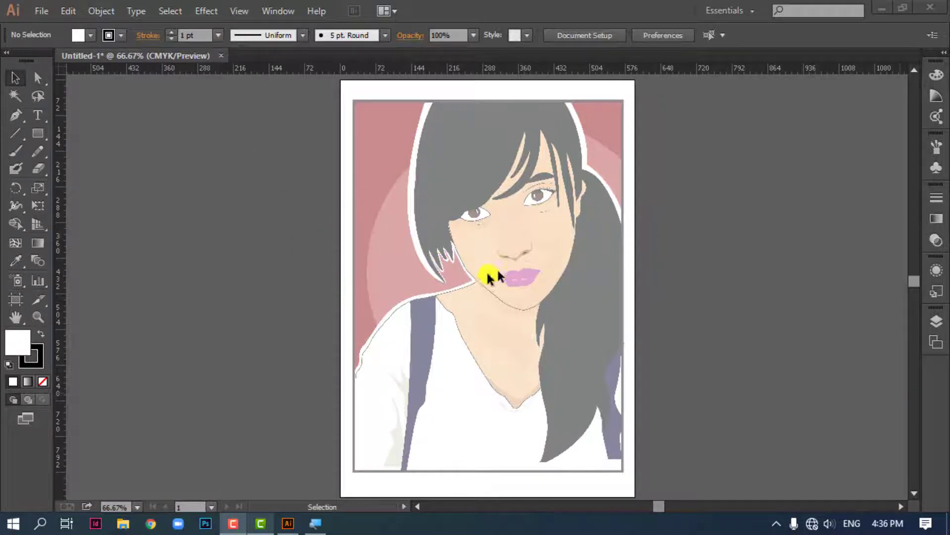
On Layer 2, trace the shirt's left sleeve and shoulder edge up toward the neckline with the Pen tool
left_click(934, 327)
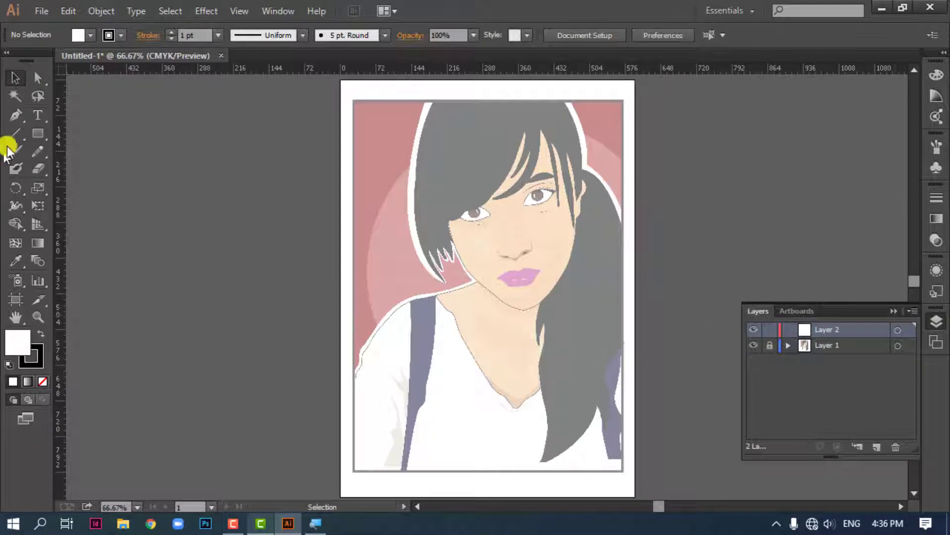
left_click(15, 115)
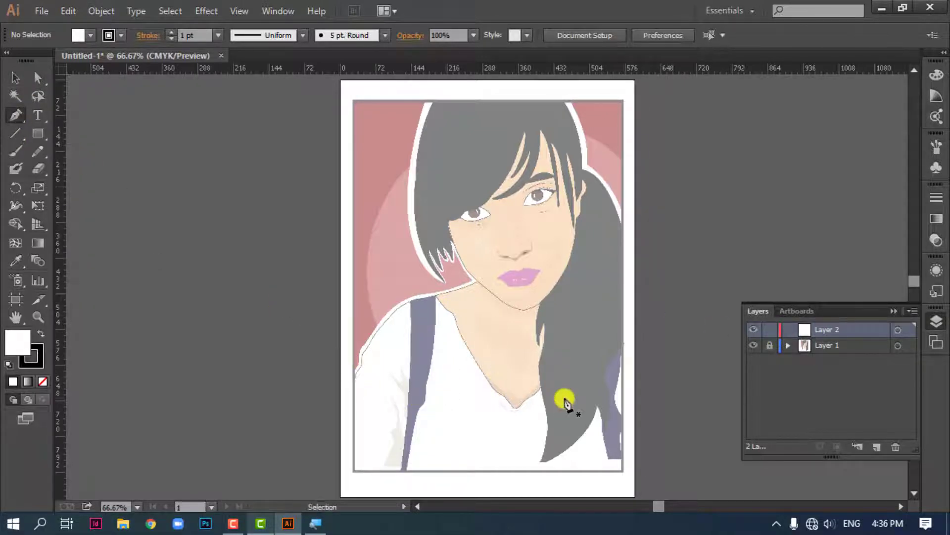
key("ctrl+plus")
key("ctrl+plus")
left_click_drag(353, 328, 394, 202)
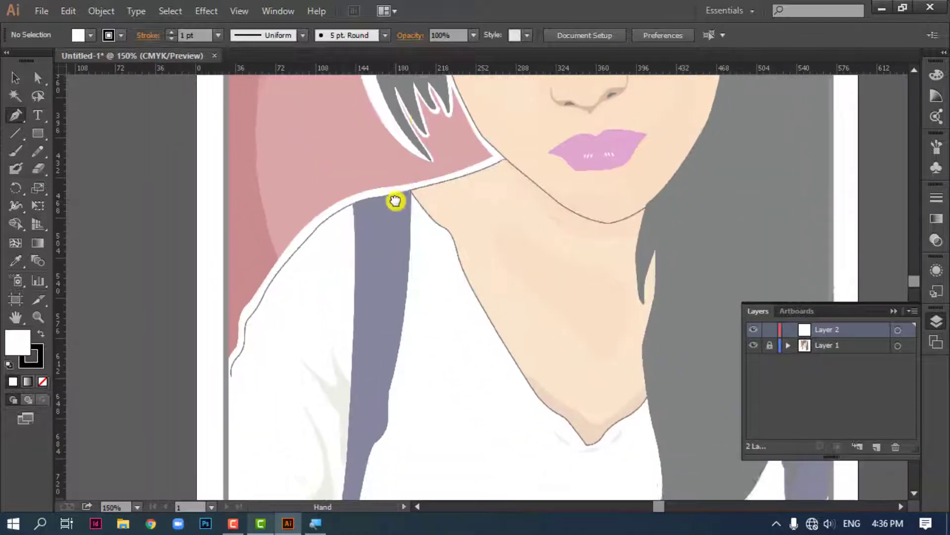
left_click_drag(384, 263, 374, 197)
left_click(221, 302)
left_click_drag(227, 289, 239, 262)
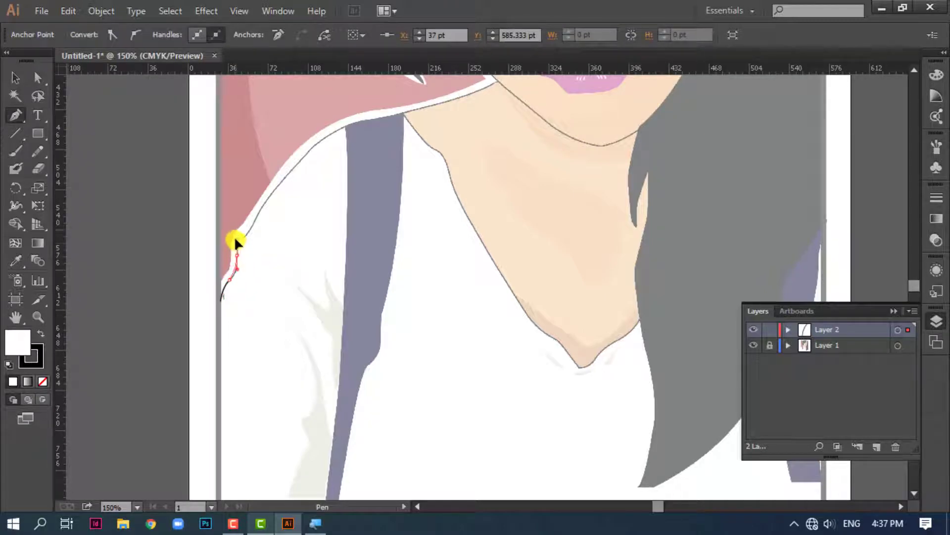
left_click_drag(239, 254, 260, 212)
left_click_drag(335, 136, 417, 112)
left_click(336, 131)
left_click(371, 119)
Set the path's fill to None and continue the outline down the V-neckline and up to the ponytail
left_click(43, 382)
left_click_drag(440, 171, 335, 156)
left_click_drag(342, 192, 340, 170)
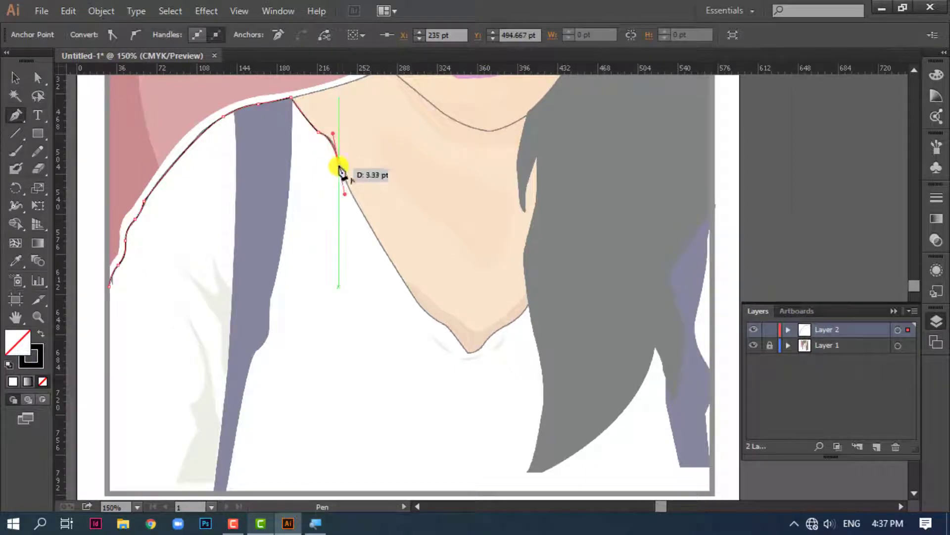
left_click_drag(388, 256, 395, 263)
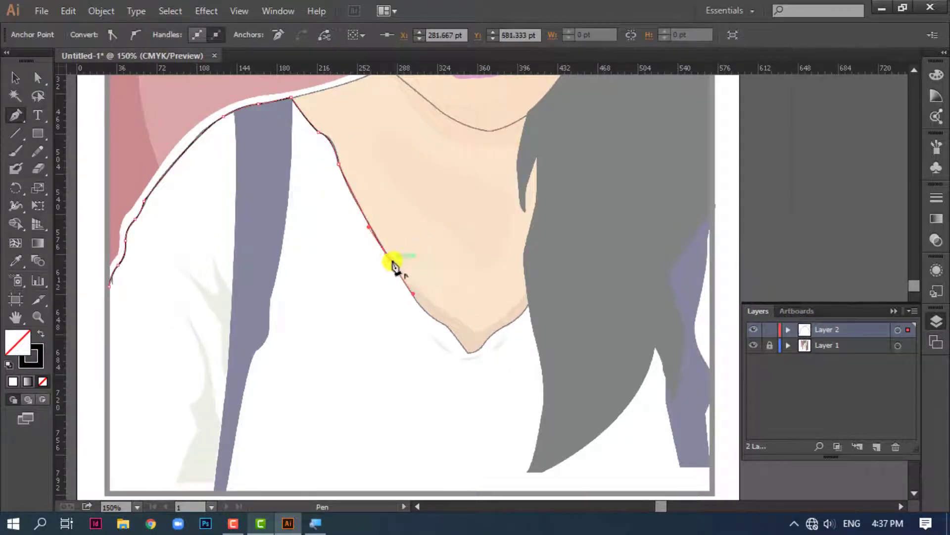
left_click(418, 308)
mouse_move(441, 325)
left_mouse_down()
mouse_move(451, 335)
mouse_move(410, 308)
mouse_move(430, 336)
mouse_move(447, 308)
mouse_move(500, 266)
mouse_move(422, 229)
left_mouse_up()
key("space")
left_click(425, 328)
left_click(489, 280)
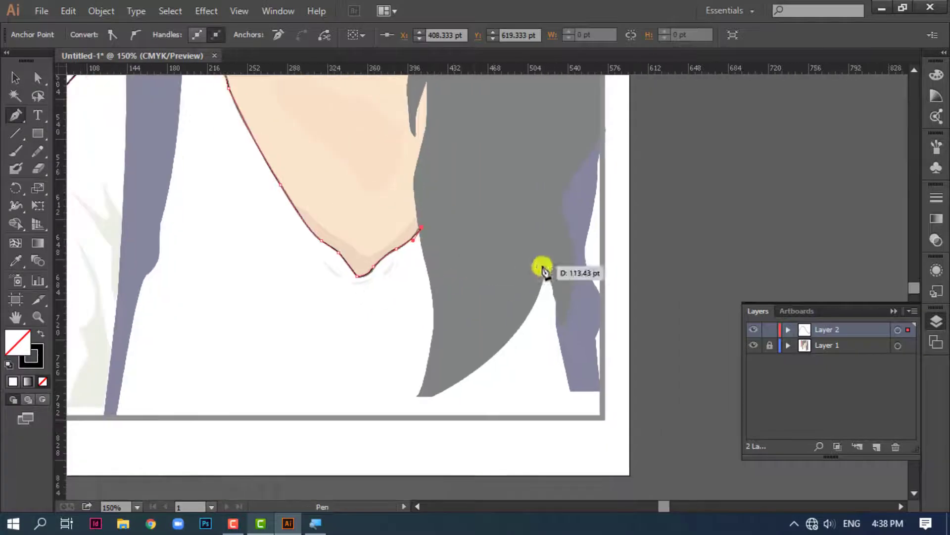
Close the shirt outline through the ponytail and along the picture frame's right and bottom edges back to the sleeve
left_click_drag(560, 221, 659, 183)
left_click(634, 229)
left_click(655, 384)
left_click_drag(347, 344, 618, 355)
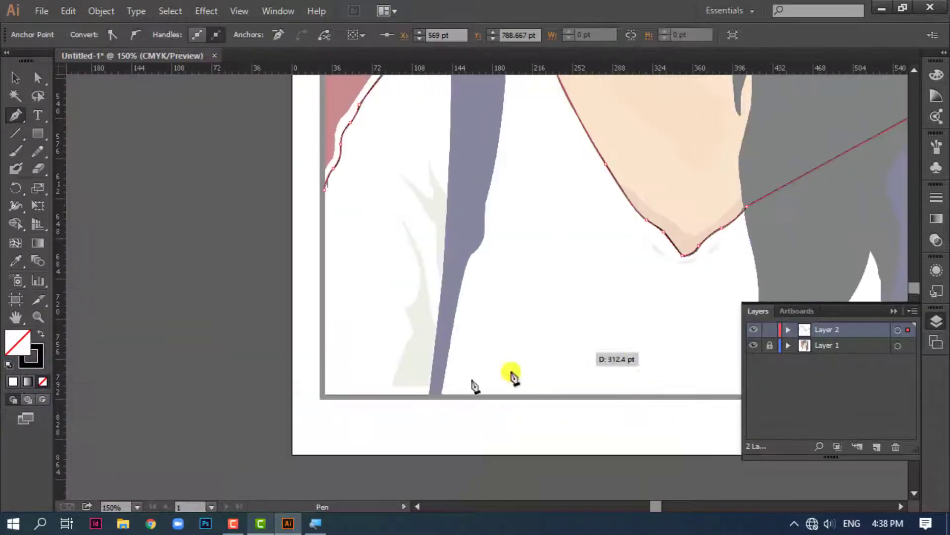
left_click(324, 396)
left_click(324, 191)
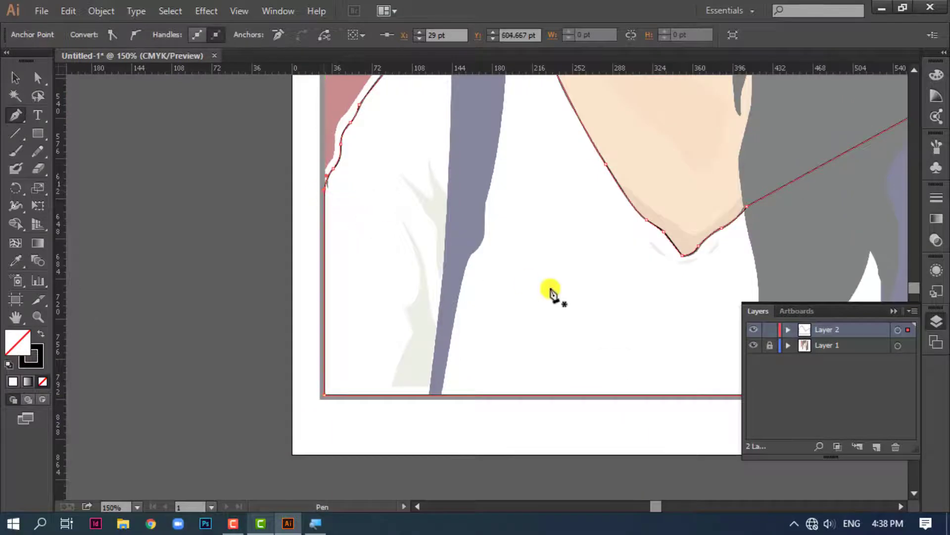
Start a new neck path at the jaw corner and trace the shoulder line to the shirt collar
left_click_drag(556, 291, 355, 400)
left_click_drag(356, 302, 310, 410)
left_click_drag(335, 305, 328, 392)
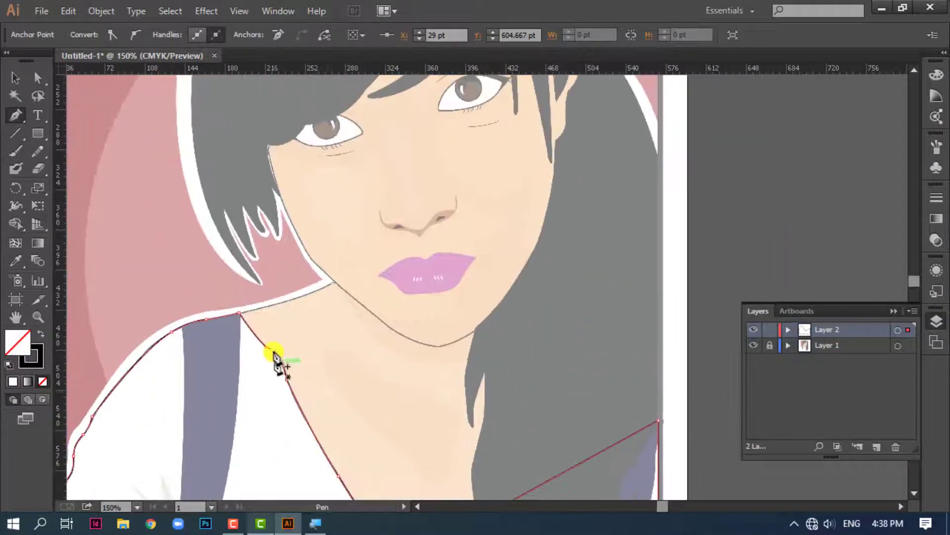
left_click(334, 282)
left_click_drag(267, 305, 222, 316)
left_click(238, 313)
left_click_drag(260, 363, 244, 255)
Complete the neck shape with straight segments overlapping the shirt, ponytail and chin, closing it at the jaw corner
left_click(228, 313)
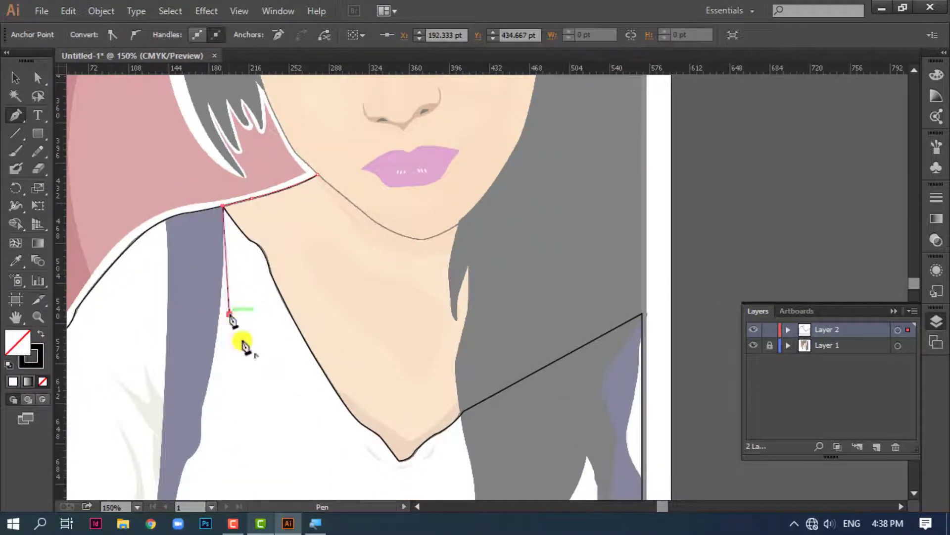
left_click(322, 460)
left_click_drag(365, 480, 293, 456)
left_click(400, 504)
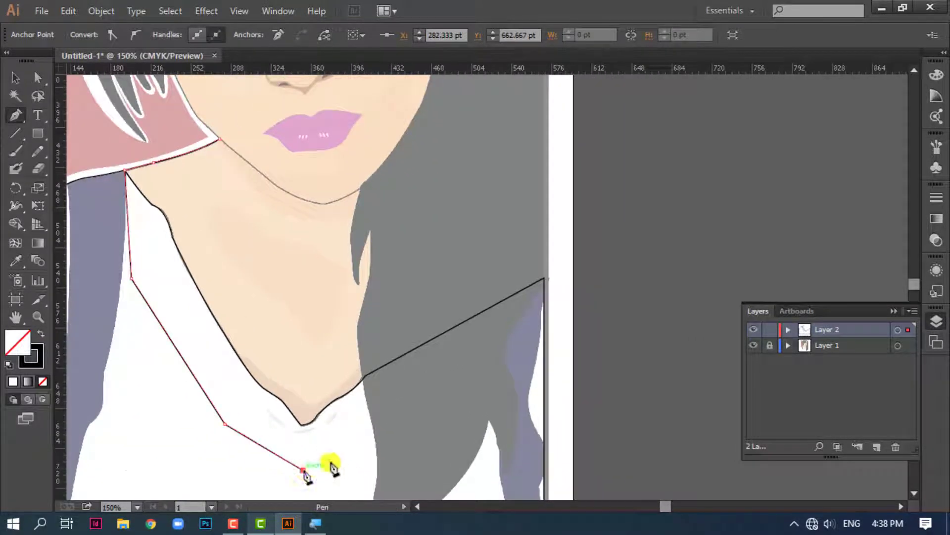
left_click(424, 396)
left_click(492, 348)
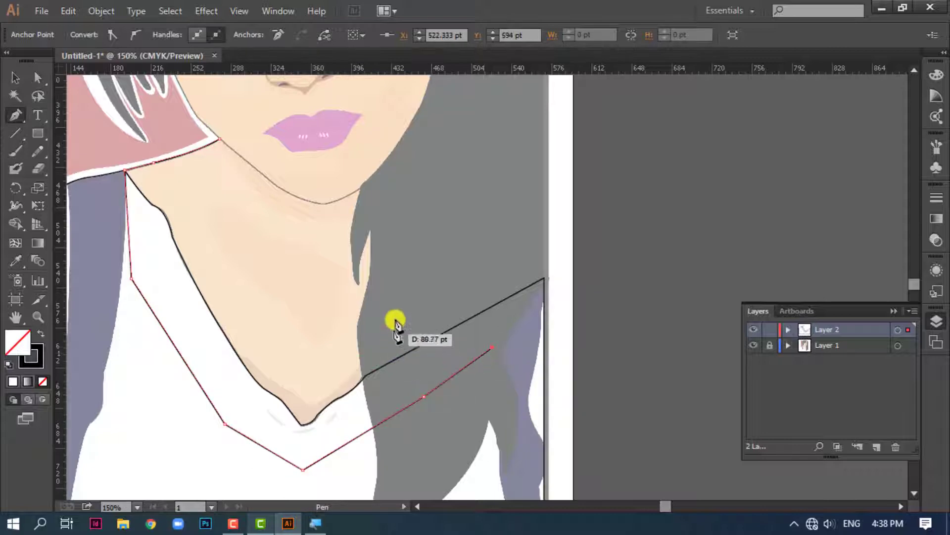
left_click(412, 248)
left_click(362, 188)
left_click_drag(363, 191, 368, 284)
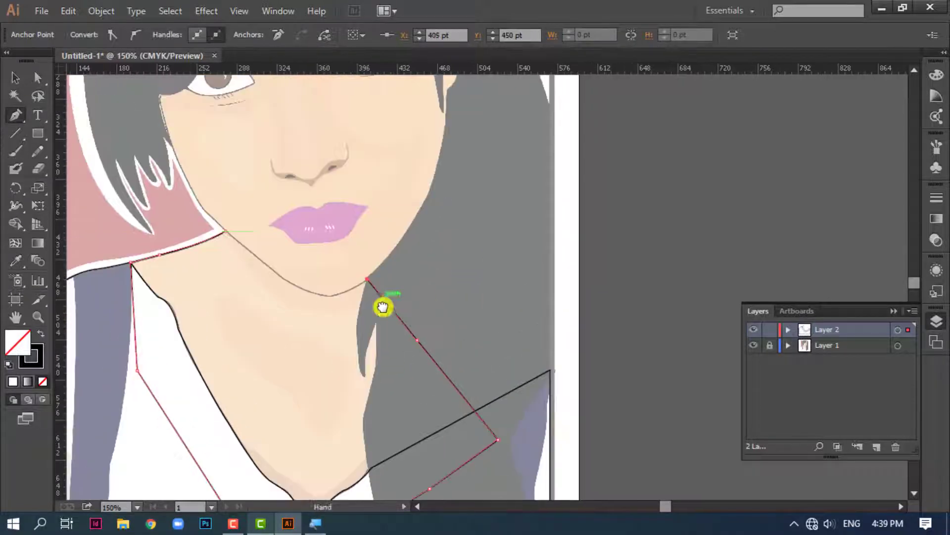
left_click(315, 252)
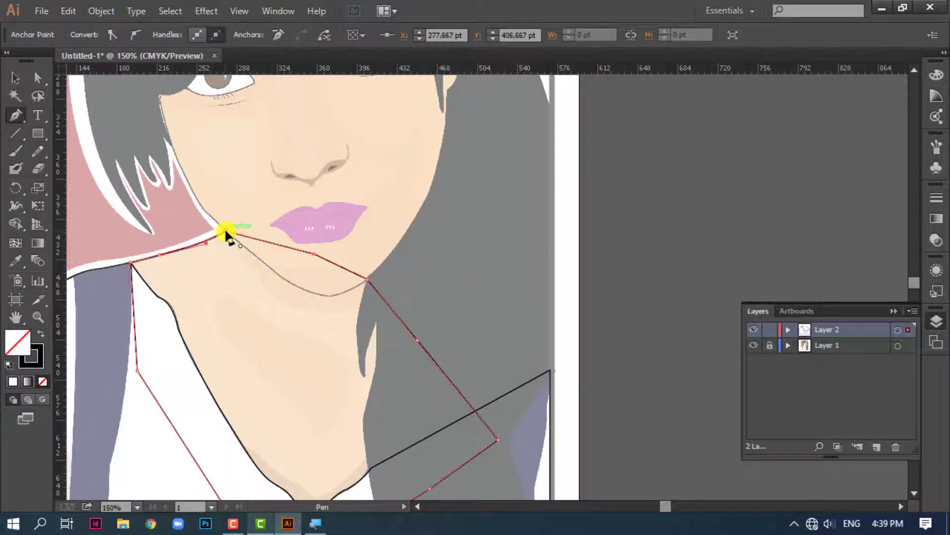
left_click_drag(226, 235, 268, 429)
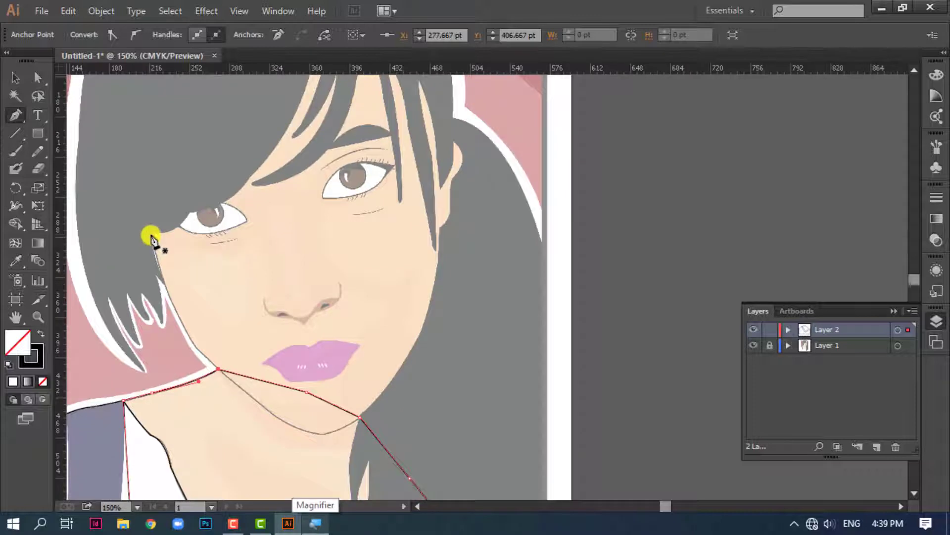
Start a face path at the hair edge beside the left eye and trace the cheek, jaw and chin
left_click(151, 231)
left_click_drag(178, 314, 287, 426)
left_click(177, 314)
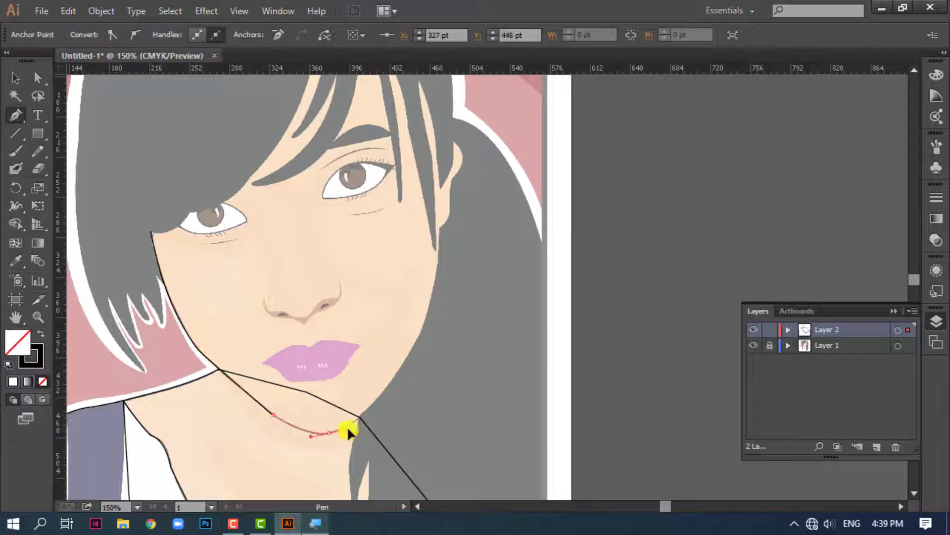
left_click_drag(347, 429, 347, 429)
left_click(329, 432)
Extend the face outline from the chin up through the ponytail to just outside the ear, undoing the misplaced curve
left_click_drag(385, 385, 402, 349)
key("space")
left_click_drag(414, 385, 370, 364)
key("ctrl+z")
left_click(348, 395)
left_click(427, 328)
key("space")
left_click_drag(450, 256, 448, 411)
left_click(449, 303)
Carry the face outline above the ear and across the forehead under the hair, closing it at its starting point
left_click(431, 294)
left_click(398, 225)
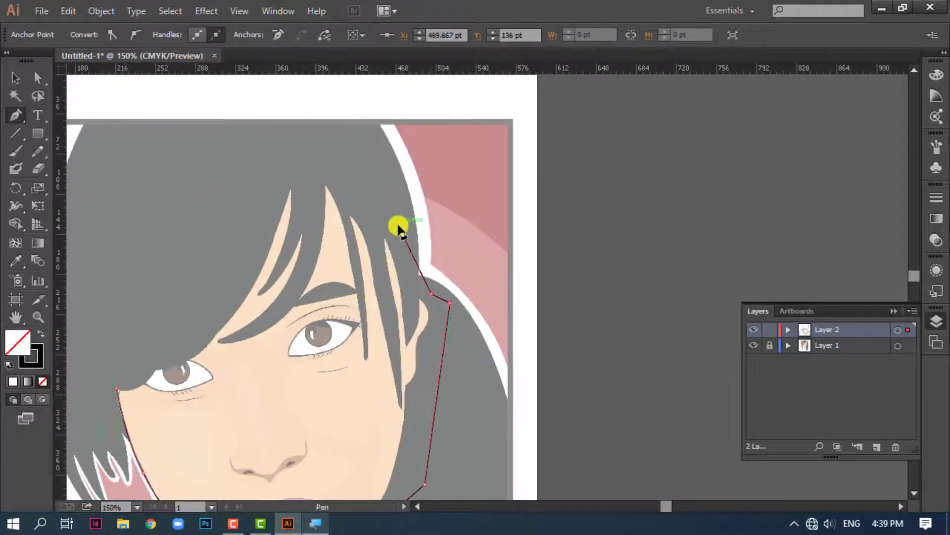
key("ctrl+z")
left_click(417, 286)
left_click(373, 160)
left_click(295, 141)
key("space")
left_click_drag(295, 142, 407, 77)
left_click(229, 326)
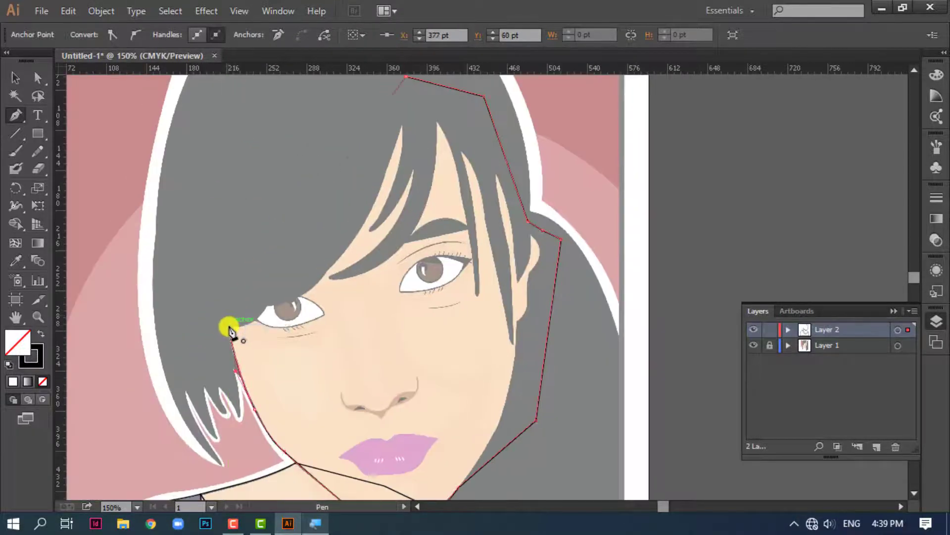
Start a hair path at the lowest strand beside the neck and trace both sides of its tip
key("space")
mouse_move(270, 232)
left_mouse_down()
mouse_move(201, 184)
mouse_move(180, 150)
left_mouse_up()
mouse_move(245, 228)
left_mouse_down()
mouse_move(287, 291)
mouse_move(311, 297)
left_mouse_up()
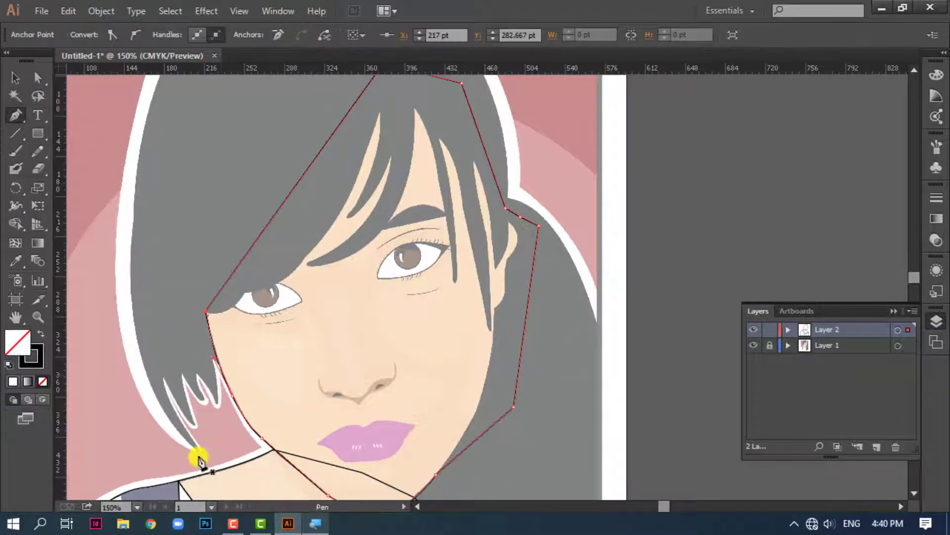
left_click(176, 427)
key("ctrl+plus")
key("ctrl+plus")
key("ctrl+plus")
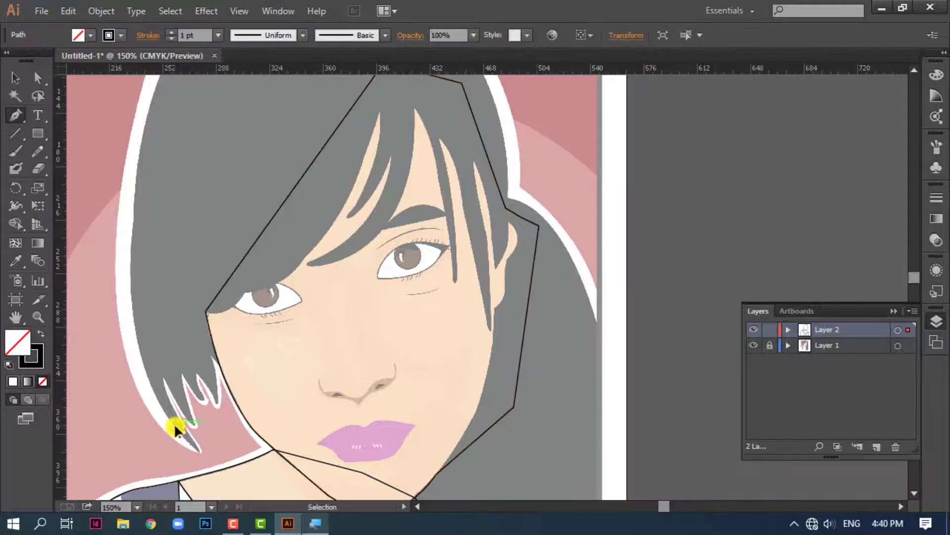
key("space")
left_click_drag(230, 299, 445, 112)
left_click_drag(238, 355, 528, 206)
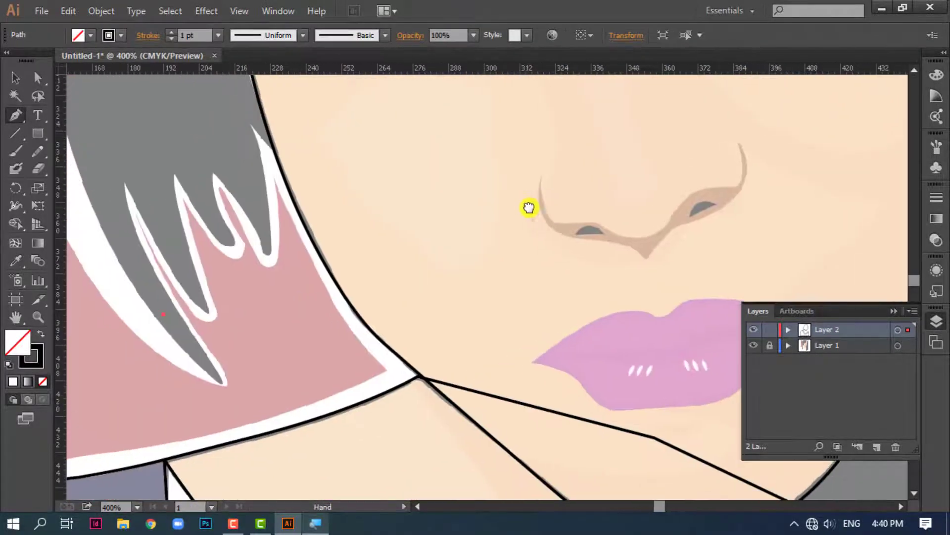
key("ctrl+z")
left_click(141, 300)
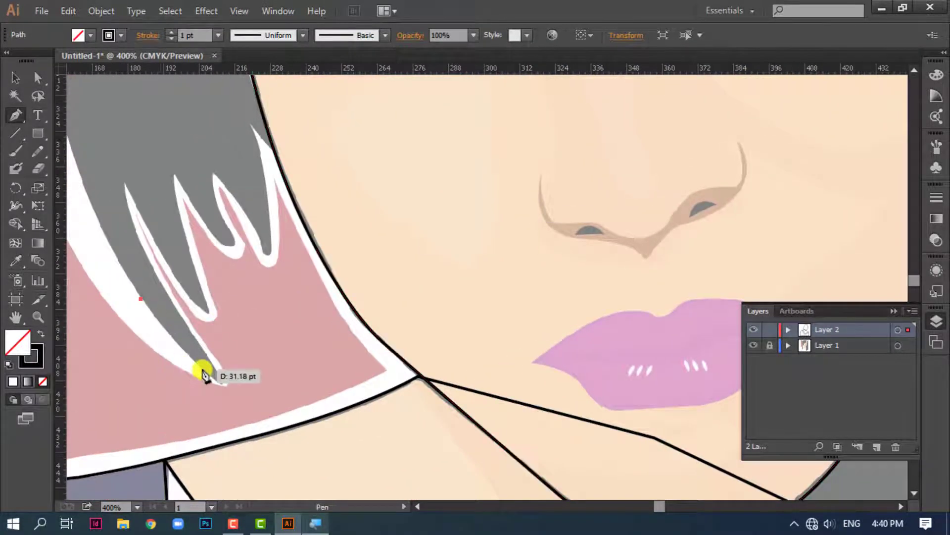
left_click(202, 368)
left_click_drag(221, 377, 206, 352)
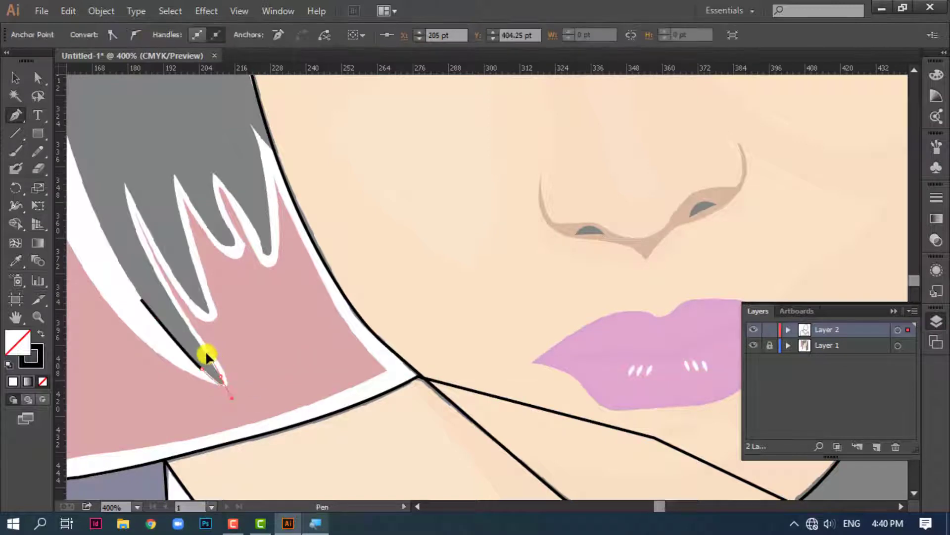
left_click(221, 378)
left_click_drag(161, 284, 143, 255)
left_click(161, 285)
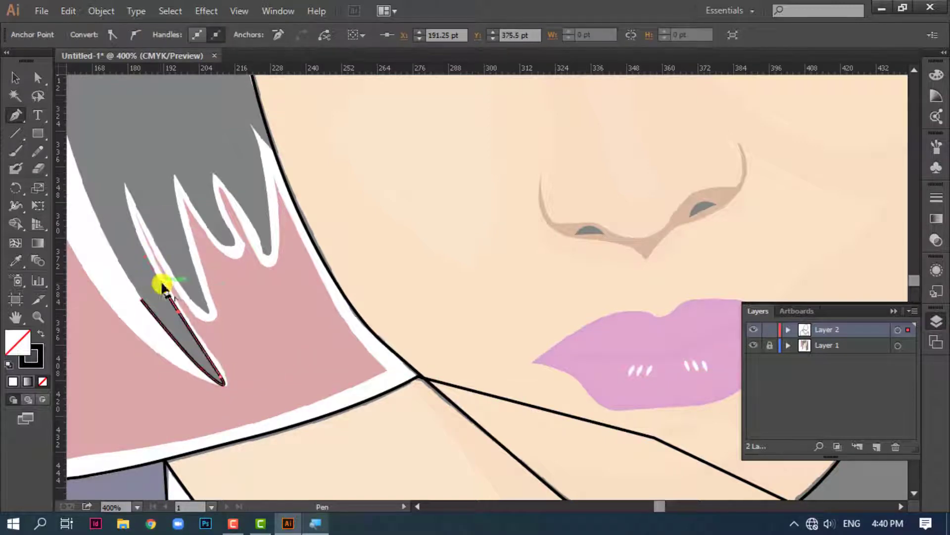
Continue the hair outline around the second and third pointed strands and the gaps between them
left_click(124, 184)
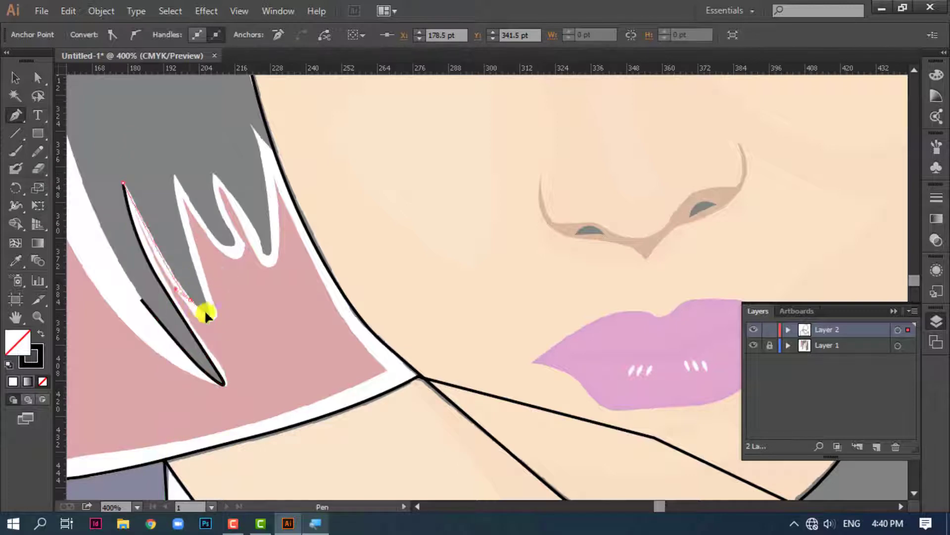
left_click_drag(207, 322, 176, 258)
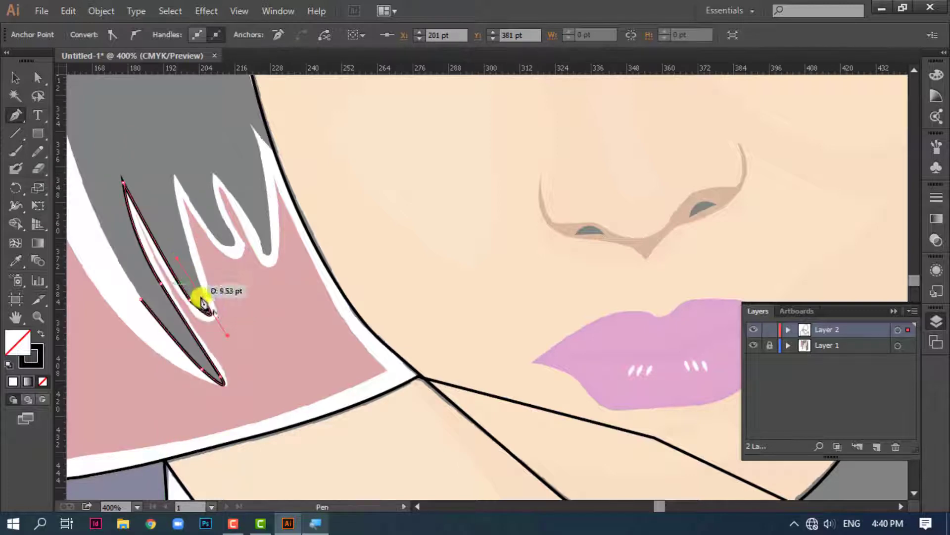
left_click_drag(201, 299, 174, 180)
left_click(174, 178)
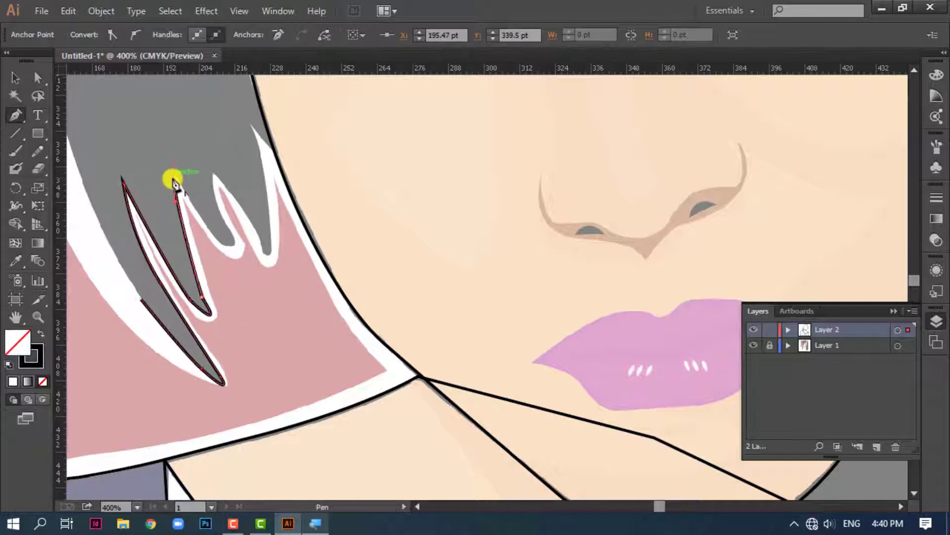
left_click(226, 222)
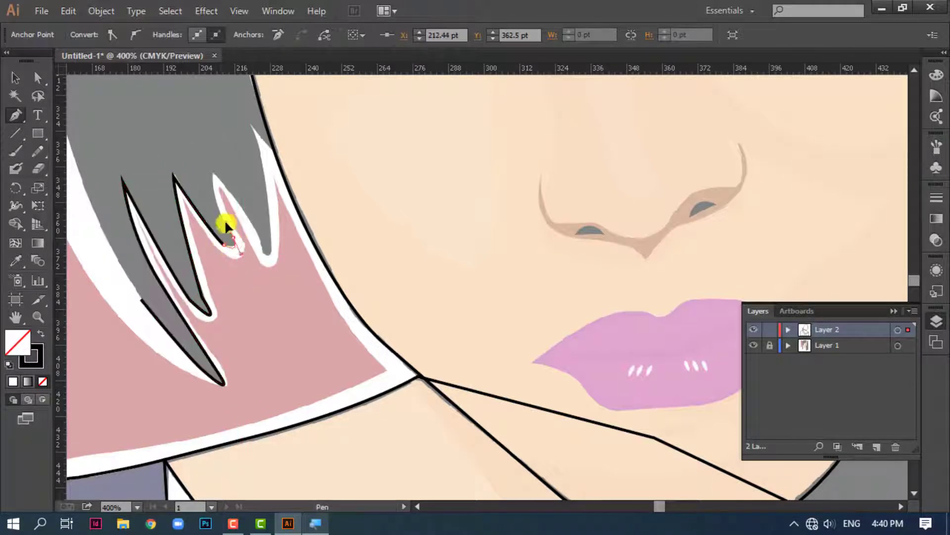
left_click(233, 238)
left_click_drag(213, 176, 216, 160)
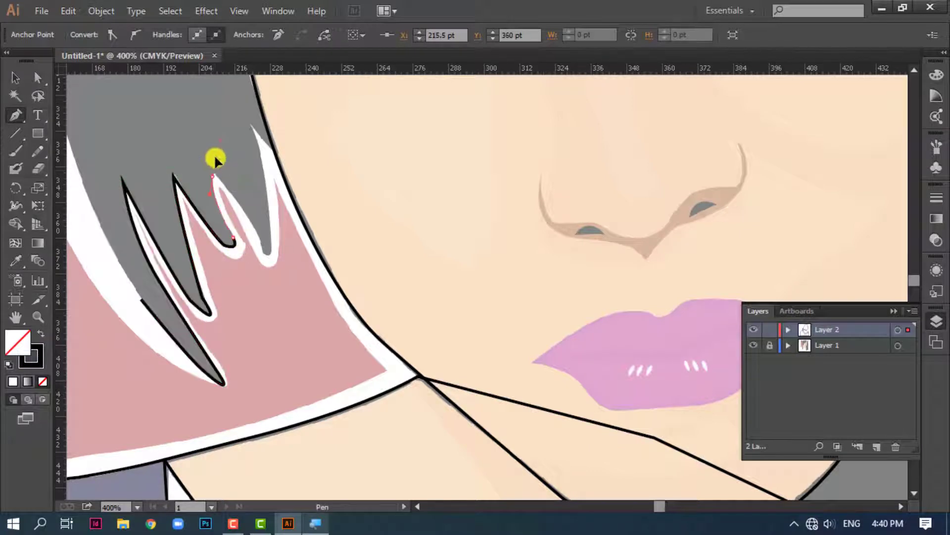
left_click(213, 177)
Trace the outer edge and tip of the fourth hair strand beside the cheek
left_click_drag(235, 197, 266, 254)
left_click(235, 198)
left_click(260, 243)
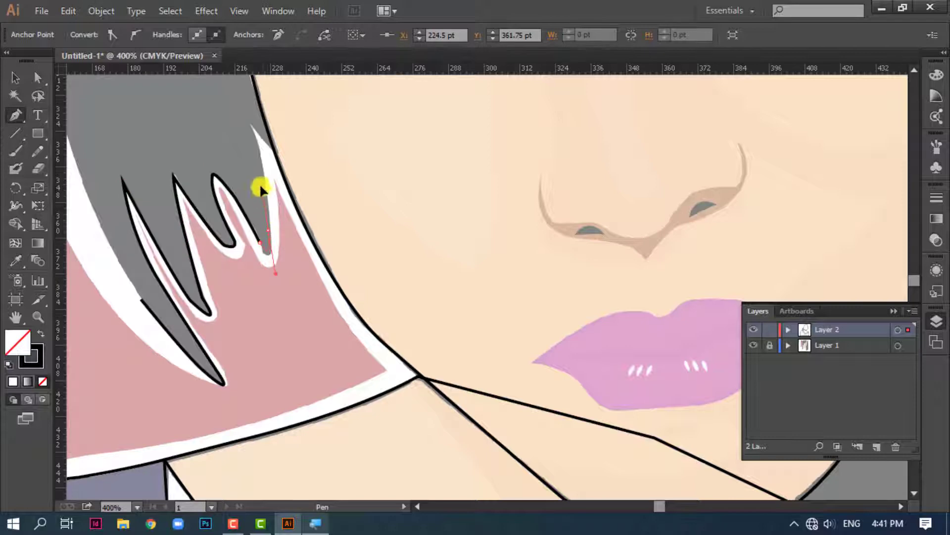
left_click_drag(261, 187, 261, 189)
left_click(268, 231)
Redo the fourth strand's tip and trace its inner edge up to the peak beside the face
left_click_drag(253, 128, 229, 166)
key("ctrl+z")
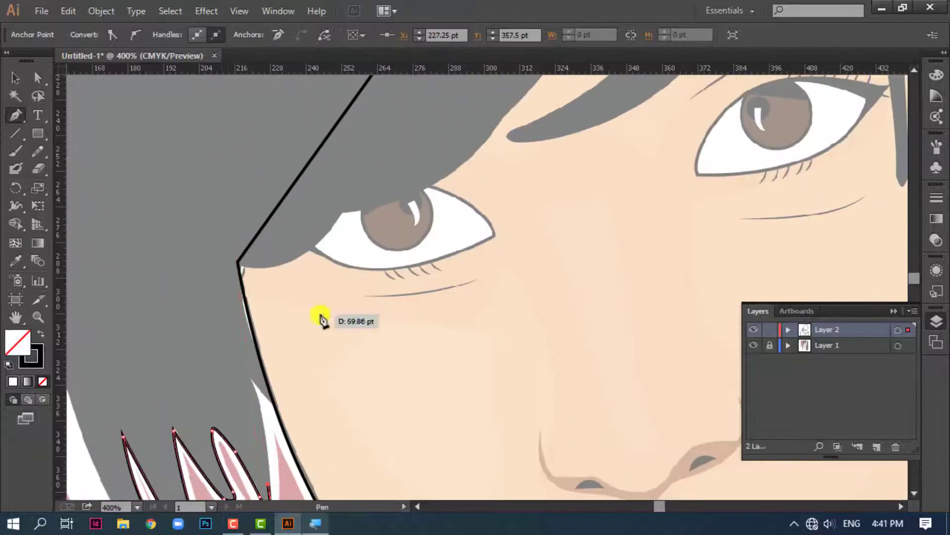
left_click_drag(293, 475, 309, 286)
key("ctrl+z")
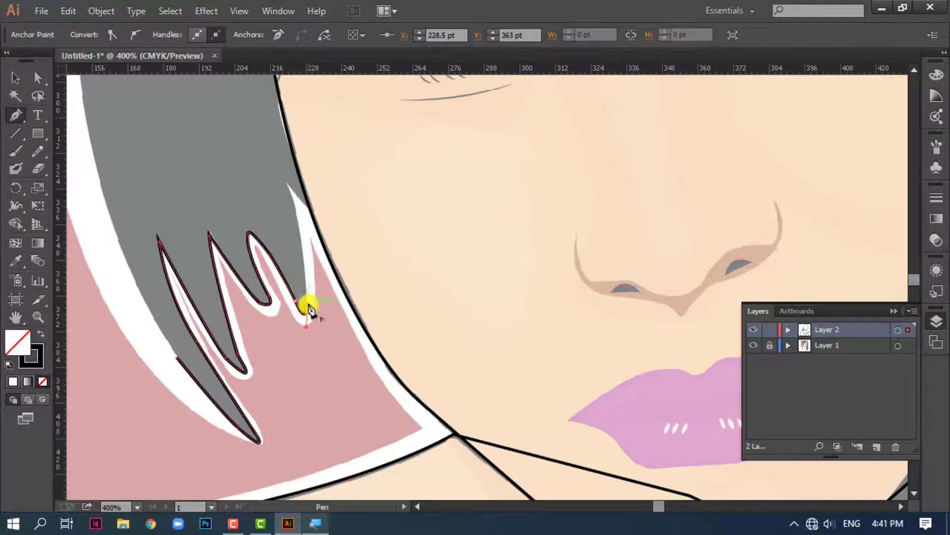
left_click(308, 305)
left_click(298, 232)
key("ctrl+z")
left_click_drag(299, 232, 272, 157)
left_click(299, 232)
left_click(285, 181)
Continue the hair outline up beside the face and along the fringe's lower edge over the left eye to the forehead
left_click_drag(309, 207, 321, 214)
left_click_drag(333, 214, 308, 370)
left_click_drag(248, 225, 251, 190)
left_click(249, 226)
left_click_drag(319, 186, 322, 208)
left_click(273, 287)
left_click_drag(363, 230, 287, 275)
left_click_drag(349, 246, 279, 344)
left_click(350, 247)
left_click_drag(359, 228, 382, 173)
left_click_drag(391, 259, 341, 441)
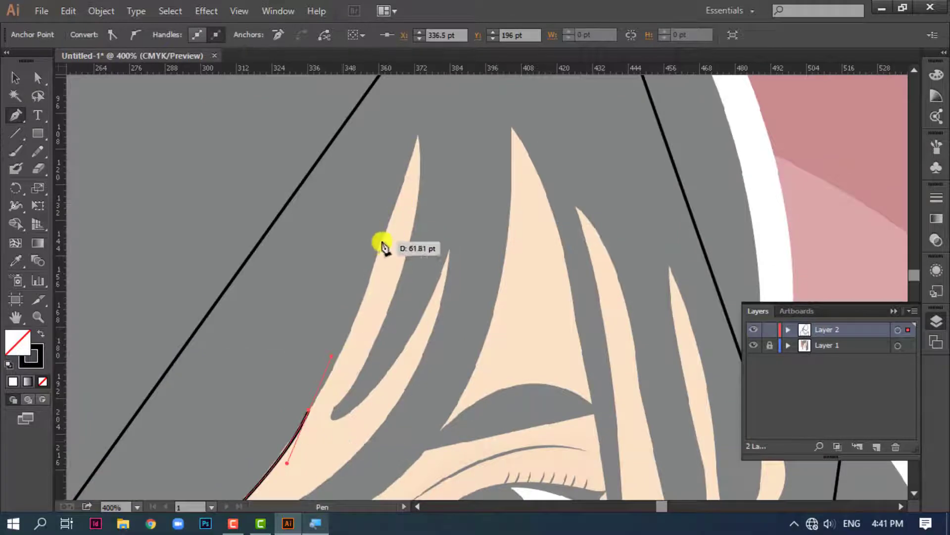
left_click_drag(381, 241, 394, 174)
key("z")
key("ctrl+z")
left_click(19, 118)
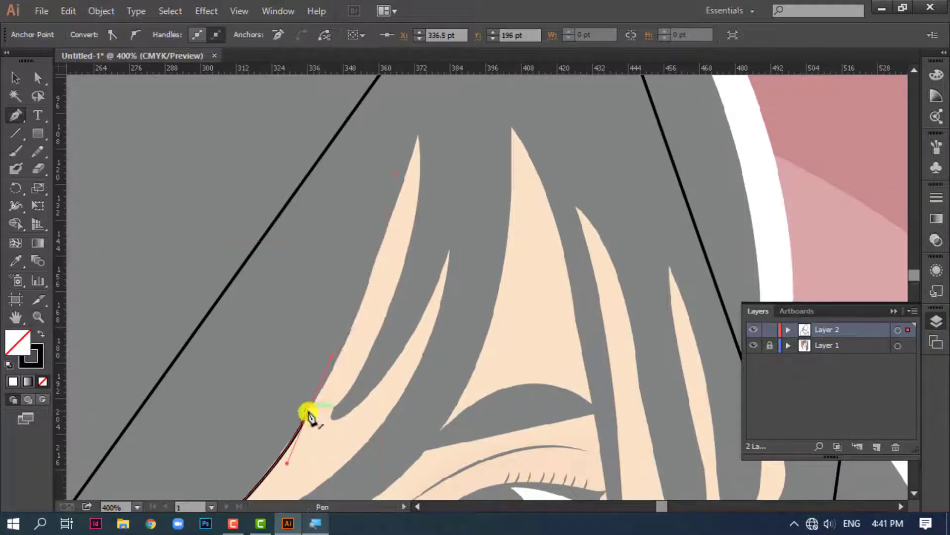
Continue the hair outline up the outer edge of the first narrow forehead gap to its pointed peak
left_click(309, 410)
left_click_drag(357, 312, 373, 262)
left_click_drag(418, 134, 428, 111)
key("s")
key("ctrl+z")
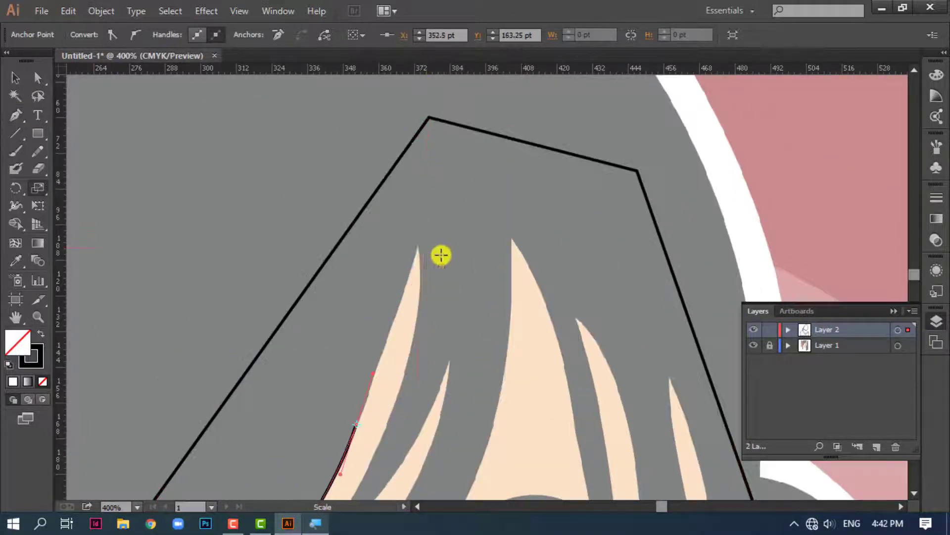
key("p")
left_click(417, 246)
key("ctrl+z")
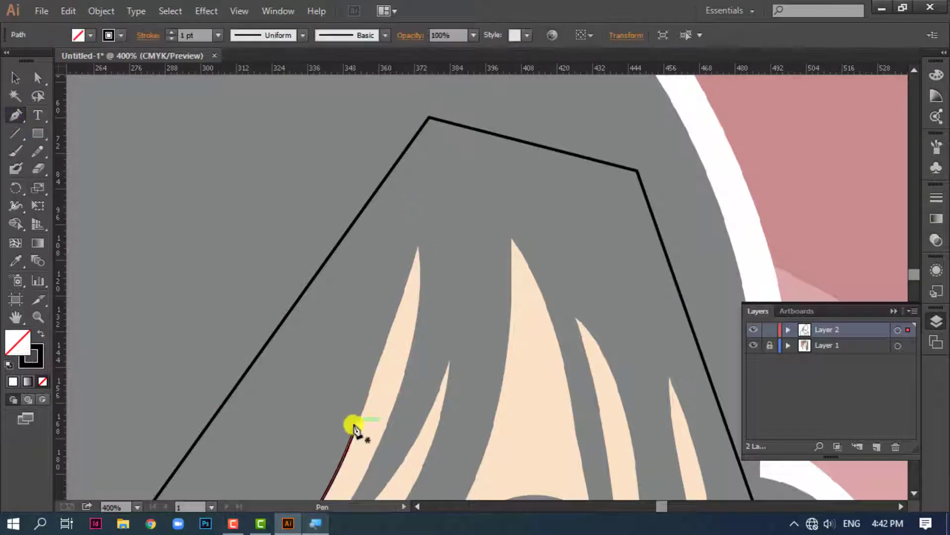
left_click(356, 424)
left_click_drag(417, 246, 423, 211)
key("space")
left_click_drag(449, 348, 501, 259)
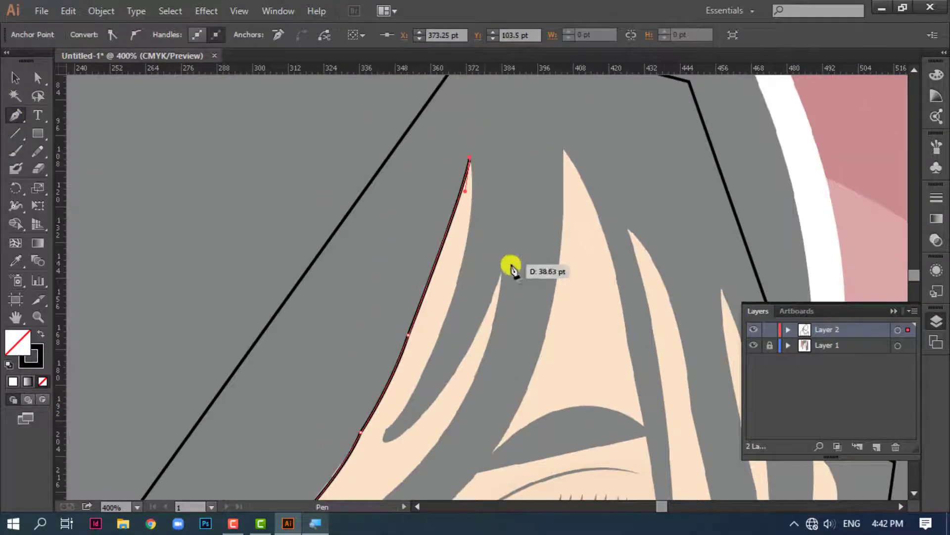
Trace the inner edge of the first forehead gap down and around the rounded end of the short strand
key("ctrl+minus")
key("space")
left_click_drag(460, 325, 498, 206)
left_click_drag(452, 272, 380, 387)
left_click(452, 271)
left_click_drag(458, 279, 475, 267)
left_click(458, 279)
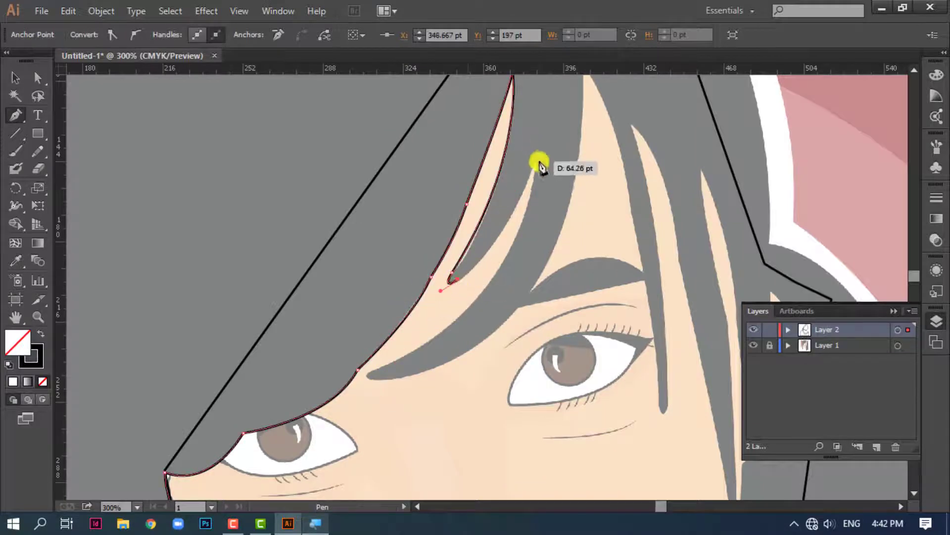
Trace the short strand's other side up to the second gap's peak and down to the long fringe strand's tip
left_click_drag(537, 157, 569, 149)
key("ctrl+minus")
key("space")
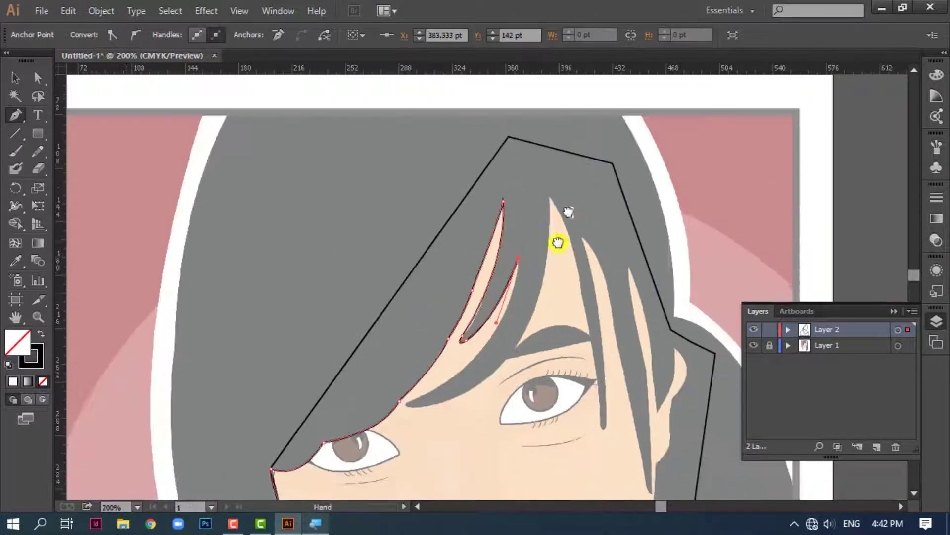
left_click_drag(558, 242, 588, 169)
mouse_move(443, 328)
left_mouse_down()
mouse_move(322, 390)
mouse_move(455, 334)
left_mouse_up()
left_click(443, 335)
Trace the lower edge of the long fringe strand up past the eyebrow to the forehead's highest peak
left_click_drag(561, 251, 511, 400)
key("space")
left_click(495, 388)
left_click_drag(513, 262, 503, 209)
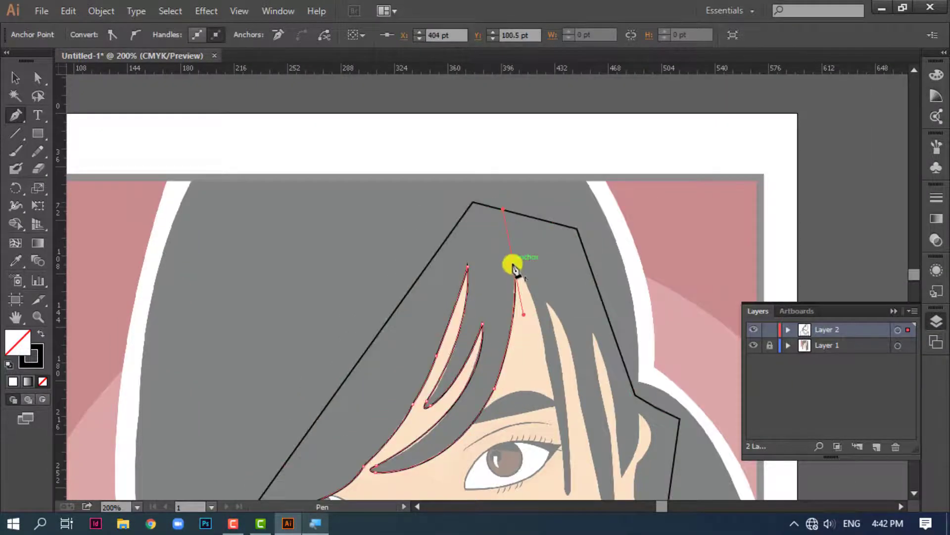
left_click(514, 262)
Trace the edge of the thin strand from the forehead peak down past the eyebrow to its tip beside the eye
key("space")
left_click_drag(546, 340, 515, 213)
left_click_drag(518, 247, 527, 325)
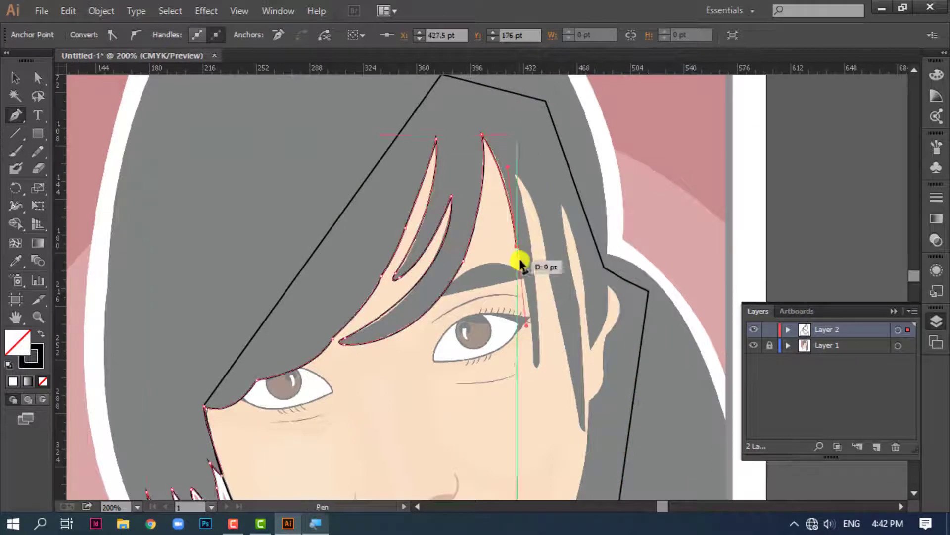
key("ctrl+z")
left_click_drag(519, 244, 528, 397)
left_click(518, 244)
left_click(533, 364)
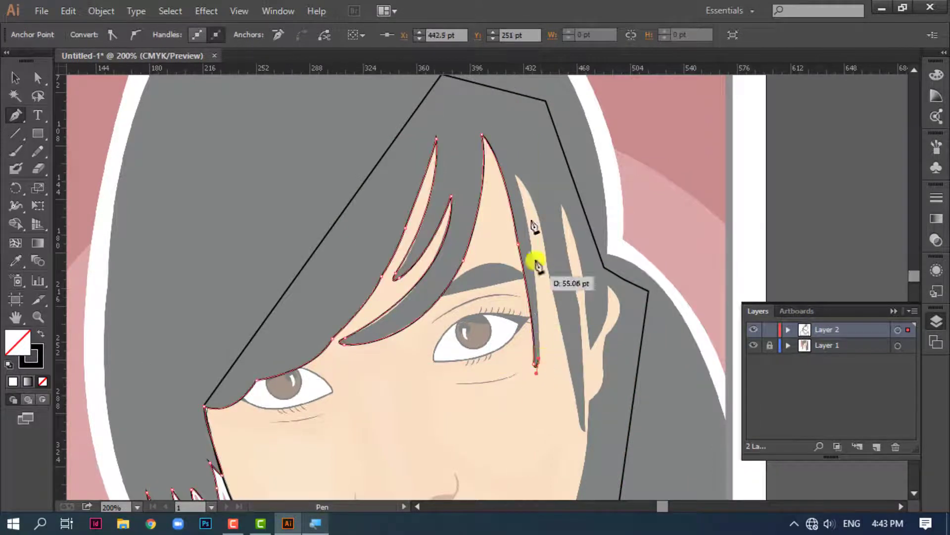
Trace the thin strand's other edge up to the next peak and start down the far side of that gap
left_click_drag(516, 176, 538, 235)
left_click_drag(586, 304, 547, 254)
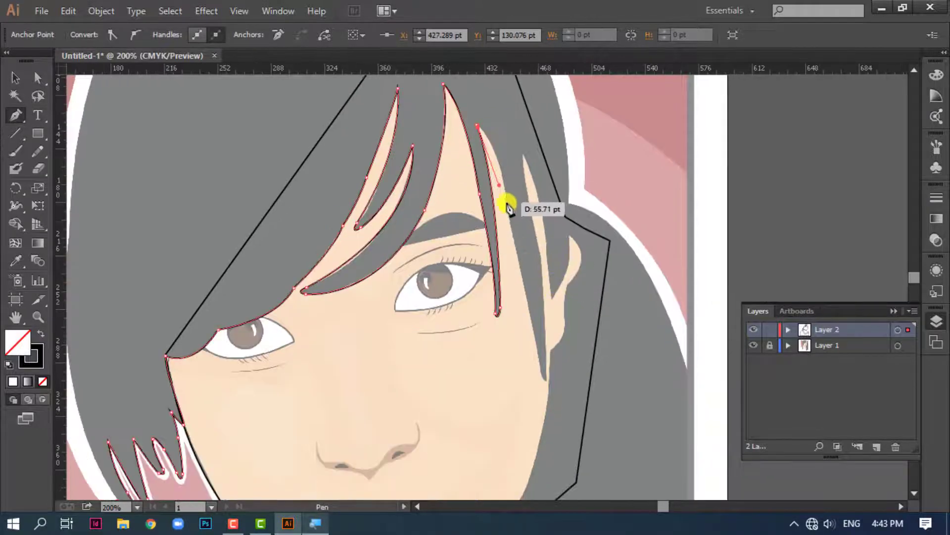
left_click(482, 133)
left_click_drag(478, 125, 523, 285)
key("ctrl+z")
left_click(477, 125)
left_click(508, 210)
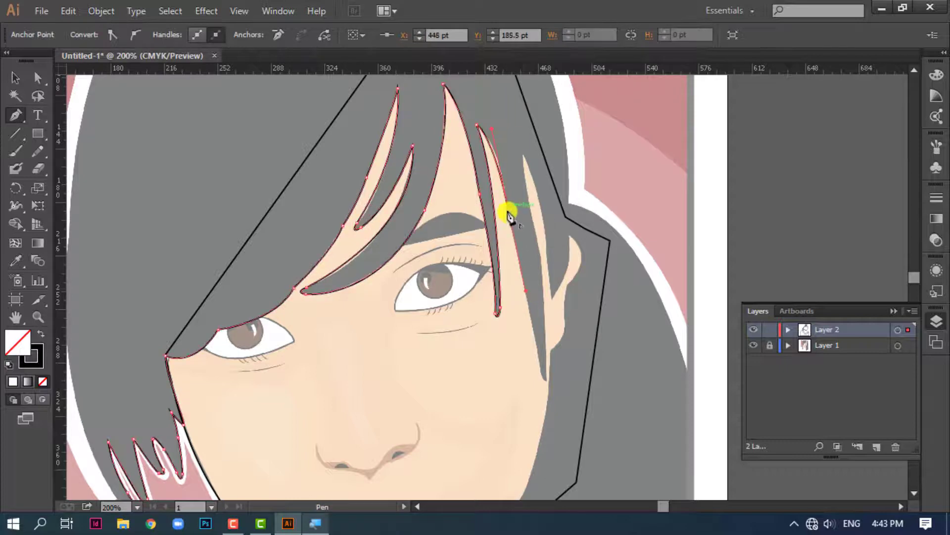
Trace the long side strand down to its tip on the cheek and start back up its other edge
left_click_drag(530, 324, 538, 366)
left_click_drag(538, 367, 540, 402)
left_click(503, 258)
left_click(509, 260)
left_click_drag(528, 268, 515, 225)
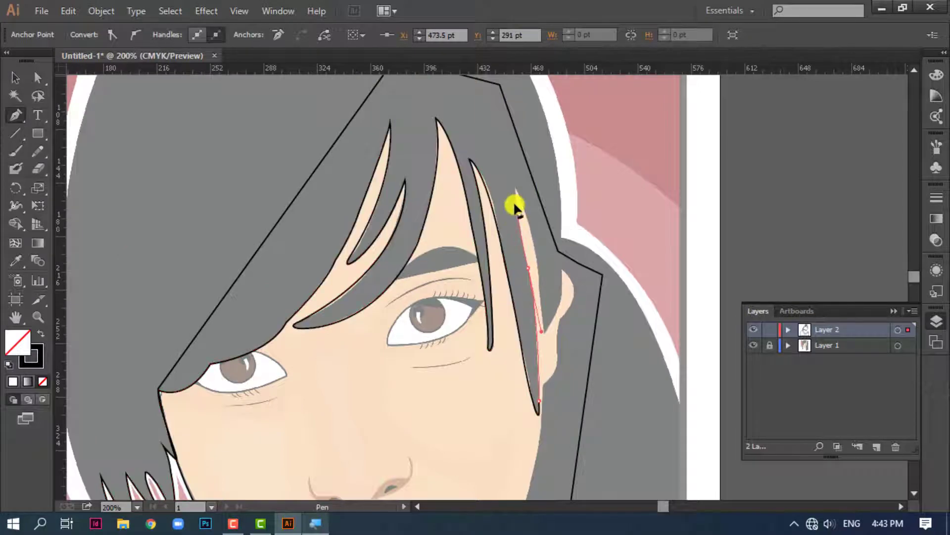
Trace the last gap's peak and its outer edge down to the corner in front of the ear
left_click_drag(517, 192, 518, 194)
left_click_drag(539, 260, 549, 310)
left_click_drag(558, 340, 558, 236)
key("ctrl+plus")
left_click_drag(622, 190, 507, 313)
key("ctrl+z")
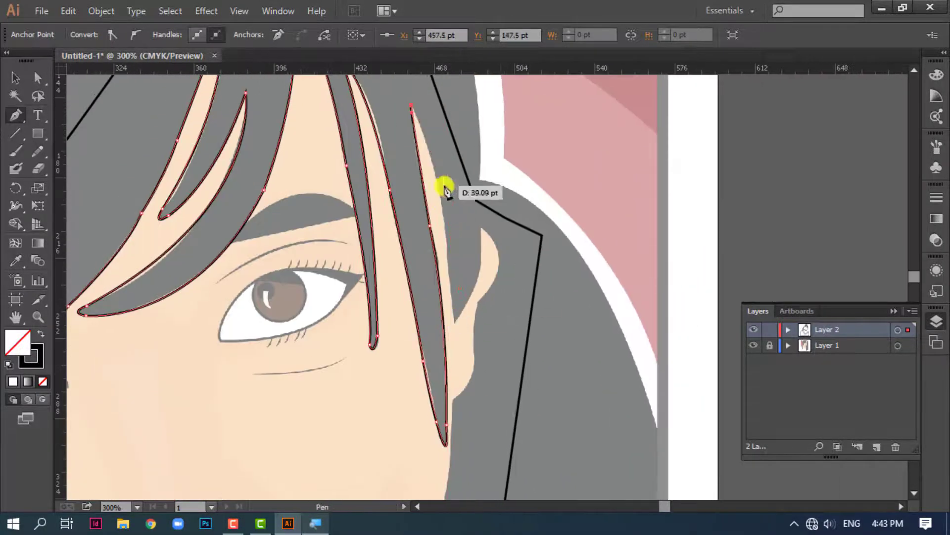
left_click_drag(446, 225, 452, 305)
left_click(447, 225)
left_click(453, 321)
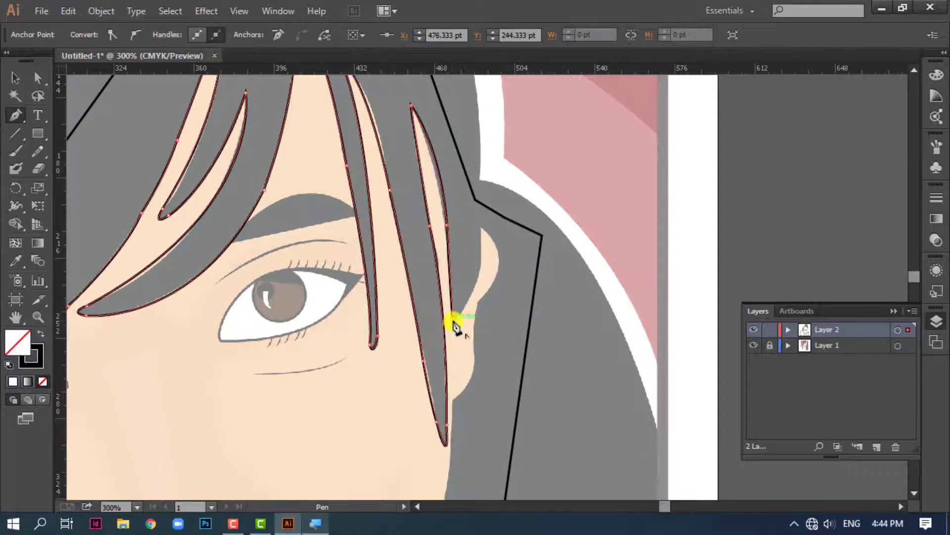
Trace the hair edge above the ear and around the ear down to the base of the lobe
left_click_drag(483, 126, 503, 267)
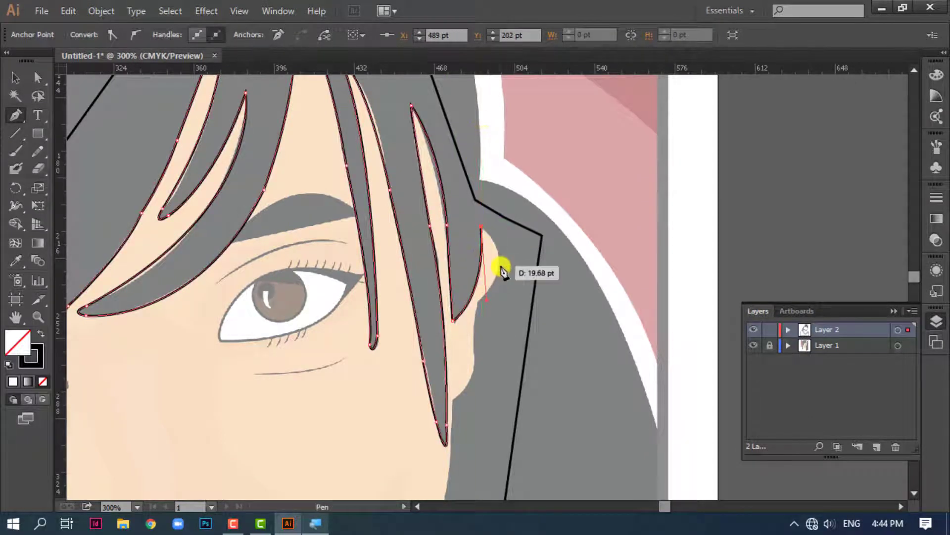
left_click_drag(478, 301, 475, 369)
left_click(478, 301)
key("ctrl+z")
left_click_drag(452, 400, 456, 263)
scroll(499, 272, "down", 4)
left_click(428, 253)
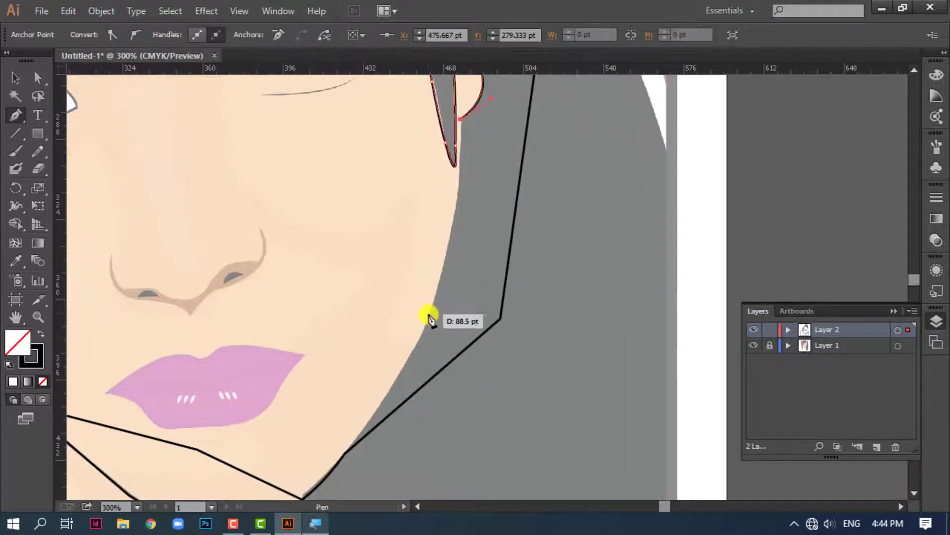
Continue the hair outline along the jaw down to the corner where the face meets the neck
left_click_drag(428, 316, 394, 389)
left_click_drag(453, 365, 529, 188)
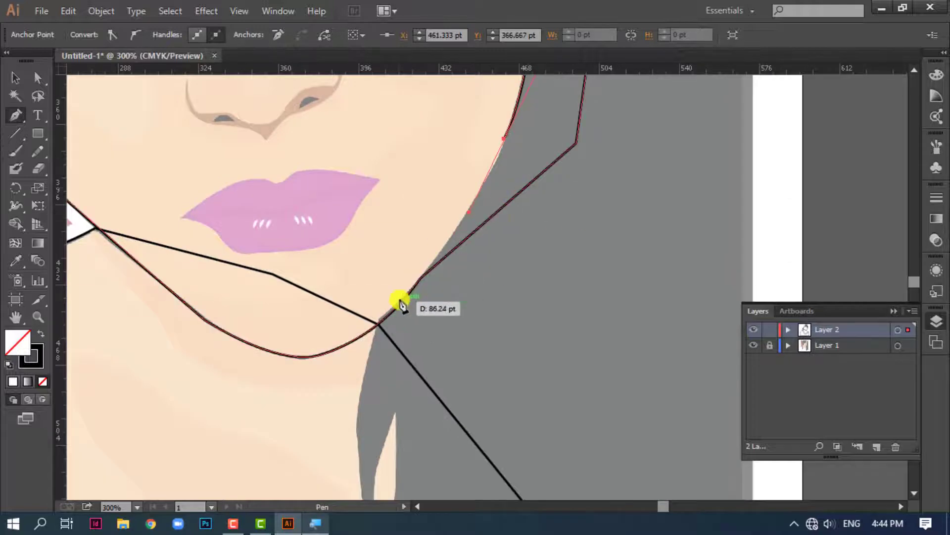
left_click_drag(396, 307, 396, 307)
left_click(422, 277)
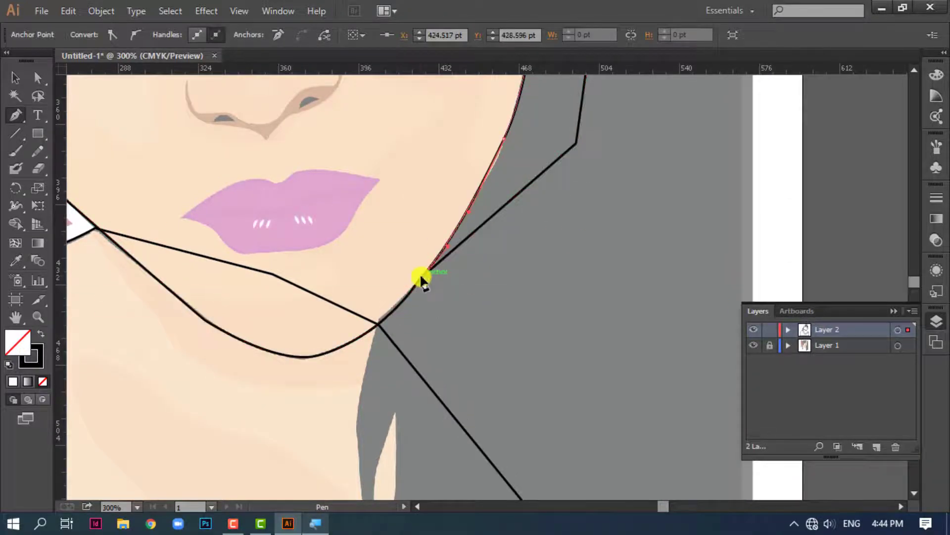
left_click_drag(422, 278, 450, 132)
left_click(406, 180)
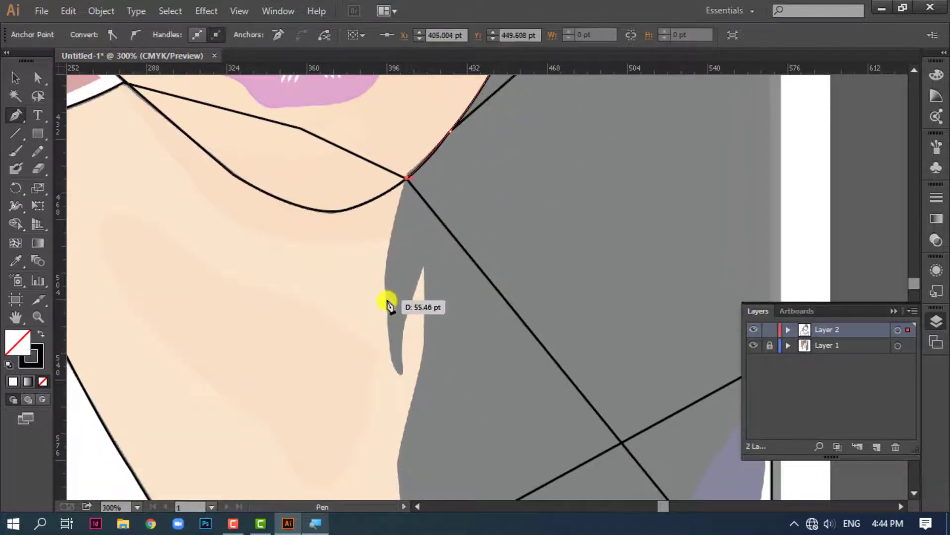
Trace the small neck strand down around its tip and up to the peak of the gap beside it
left_click_drag(393, 364, 400, 402)
left_click_drag(417, 448, 416, 446)
left_click(402, 367)
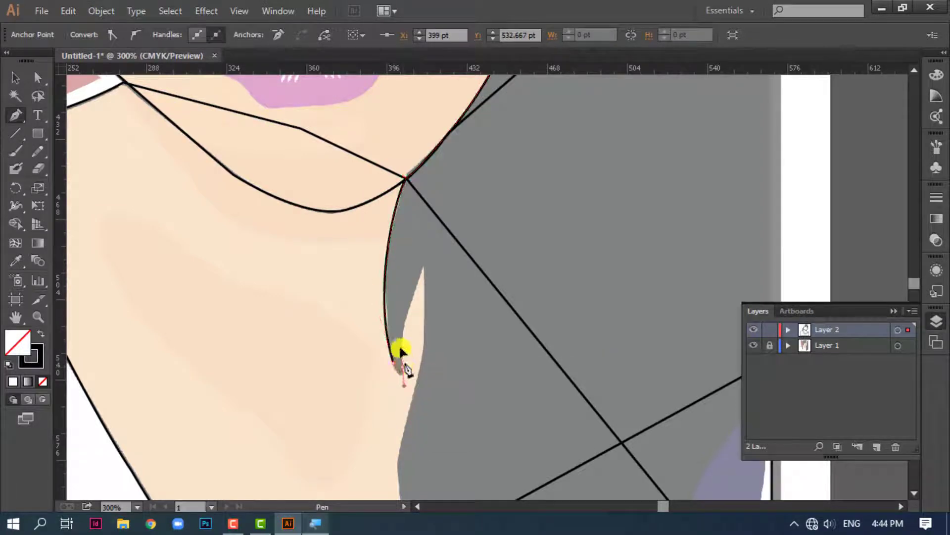
left_click_drag(424, 266, 451, 213)
left_click(424, 267)
left_click_drag(445, 298, 423, 336)
Redo the neck gap's peak and trace its outer edge down alongside the neck
key("ctrl+z")
key("ctrl+z")
left_click(440, 176)
left_click(434, 282)
left_click(461, 250, "alt")
key("space")
left_click_drag(520, 291, 535, 153)
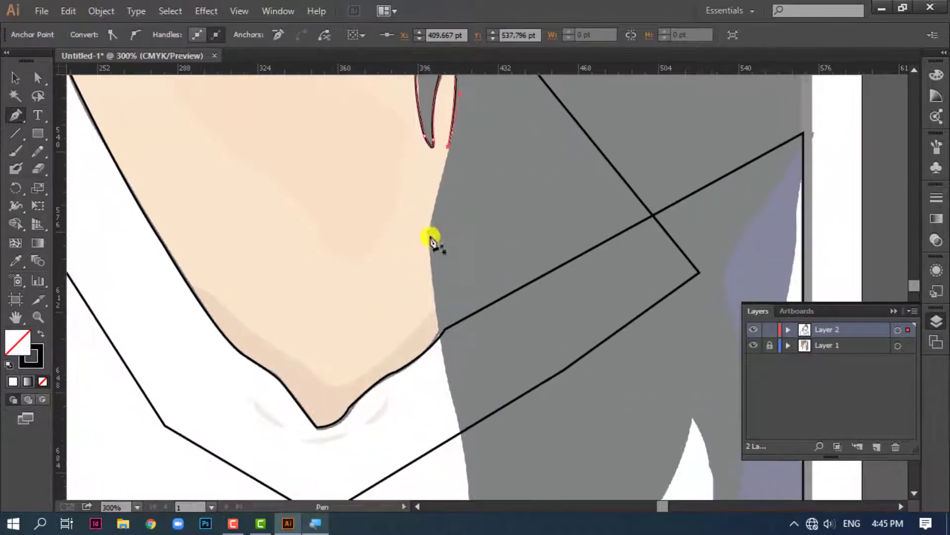
Continue the hair outline down along the side of the neck toward the shirt collar
left_click(434, 235)
key("ctrl+z")
left_click(448, 150)
left_click_drag(428, 241, 431, 258)
left_click_drag(484, 341, 444, 163)
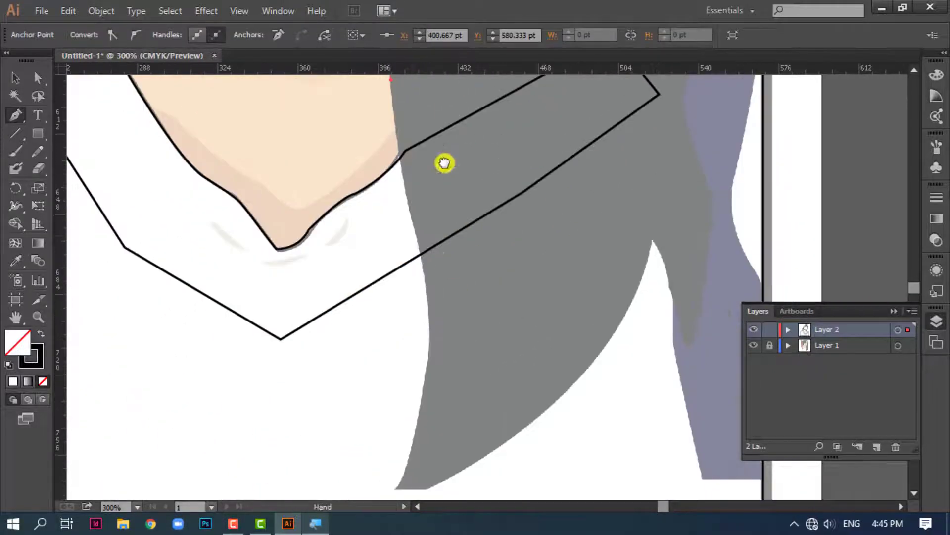
Trace the long lock's inner edge over the shirt down to its tip and across its short flat end
left_click_drag(417, 245, 428, 281)
left_click_drag(426, 375, 418, 415)
left_click_drag(486, 388, 498, 258)
left_click_drag(405, 360, 392, 359)
left_click_drag(489, 387, 328, 409)
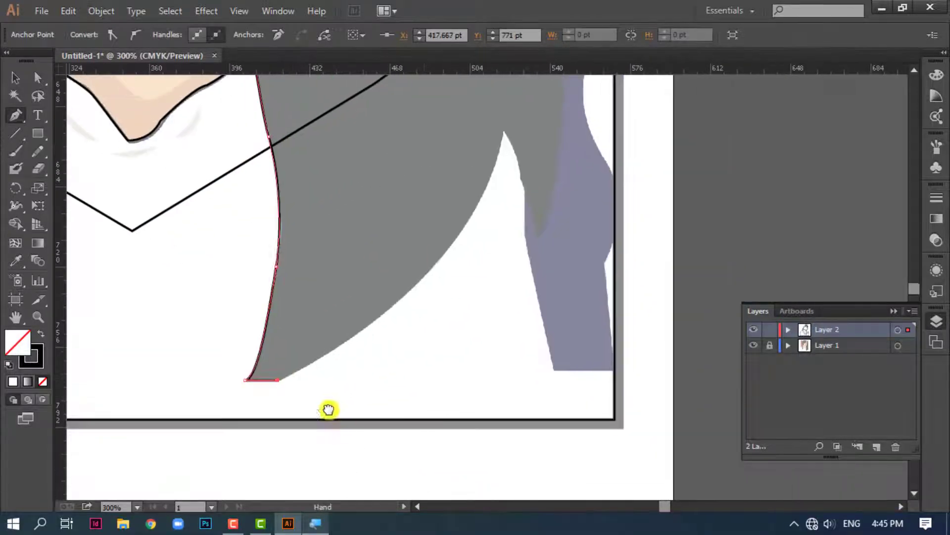
Trace the long lock's outer curve up to the notch and around the small pointed strand beside it
left_click_drag(441, 256, 446, 161)
left_click(442, 256)
left_click(425, 249)
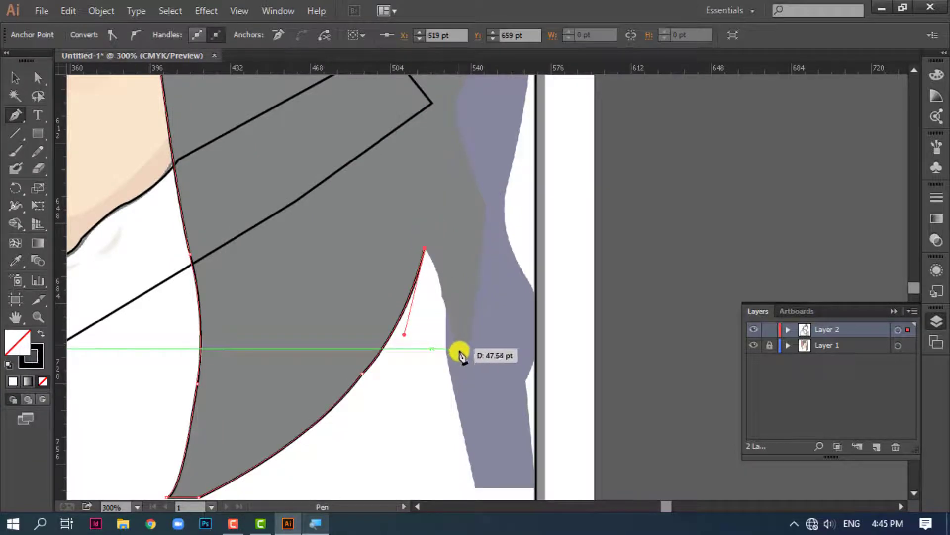
left_click_drag(459, 347, 472, 442)
left_click(458, 348)
left_click_drag(481, 251, 486, 154)
left_click_drag(520, 317, 522, 455)
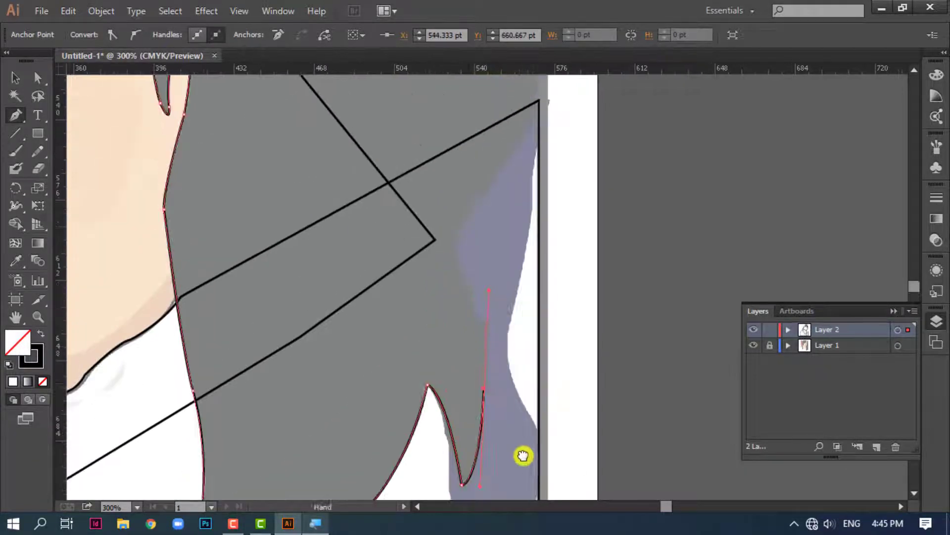
Trace the hair edge up along the purple strap and follow the picture's side border upward
left_click_drag(459, 246, 515, 150)
left_click(459, 246)
left_click_drag(501, 253, 443, 458)
left_click_drag(484, 297, 529, 478)
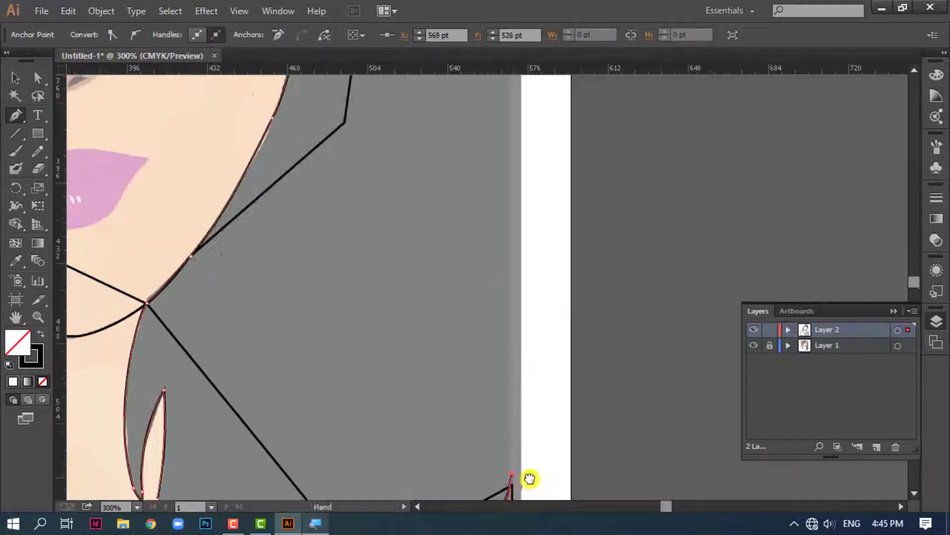
scroll(530, 478, "down", 2)
scroll(510, 376, "up", 3)
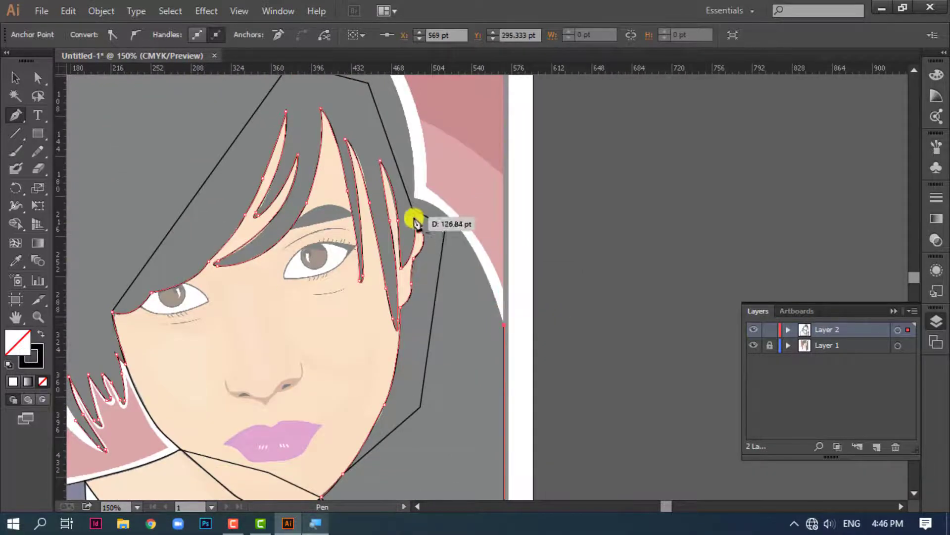
Trace the outer hair curve above the ear up to the picture's upper border and straight across the crown
left_click_drag(415, 196, 528, 392)
left_click(415, 196)
left_click_drag(494, 239, 461, 223)
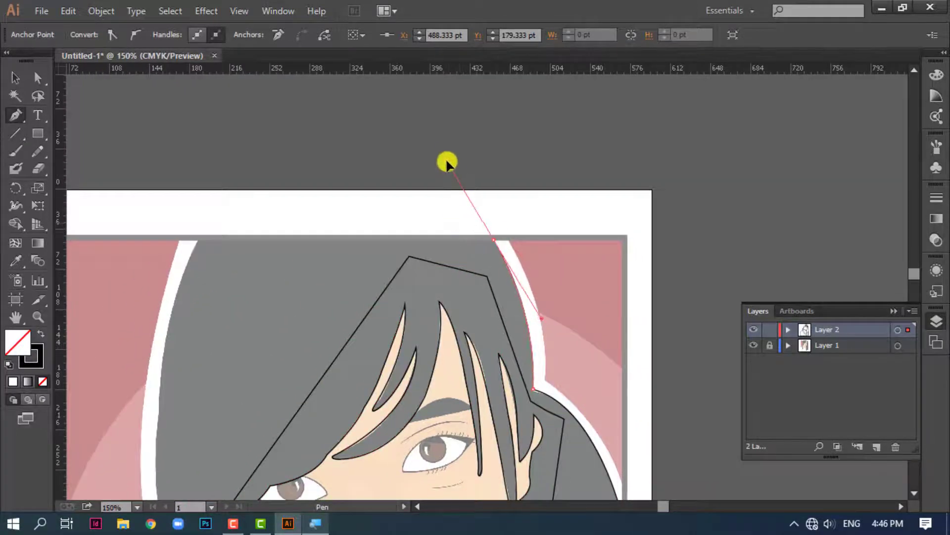
left_click_drag(446, 162, 445, 159)
left_click(494, 240)
left_click(197, 240)
Trace the hair's far outer side down to the lowest pointed strand and finish the path with the Selection tool
left_click_drag(250, 269, 438, 159)
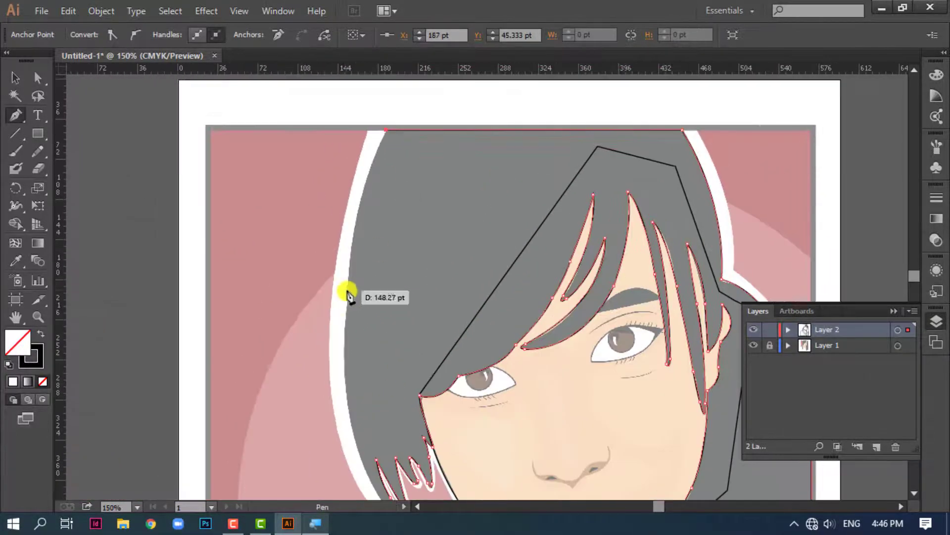
left_click_drag(347, 290, 346, 395)
left_click(346, 289)
left_click_drag(366, 463, 363, 270)
left_click_drag(381, 310, 433, 373)
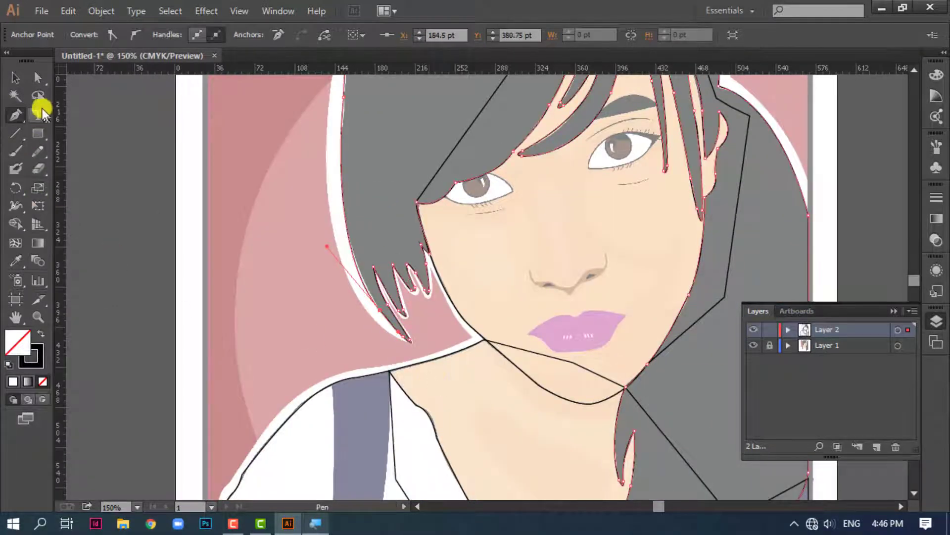
left_click(16, 81)
left_click_drag(520, 356, 290, 350)
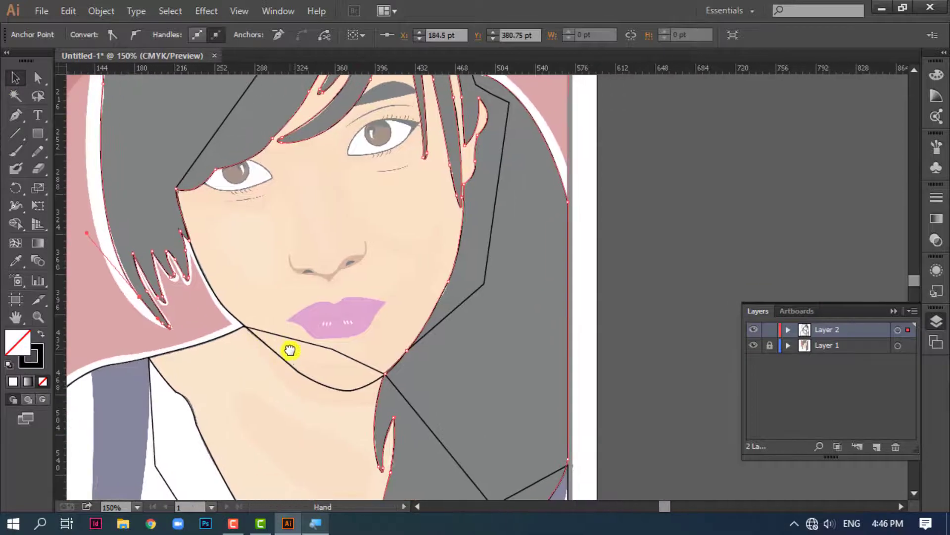
key("ctrl+minus")
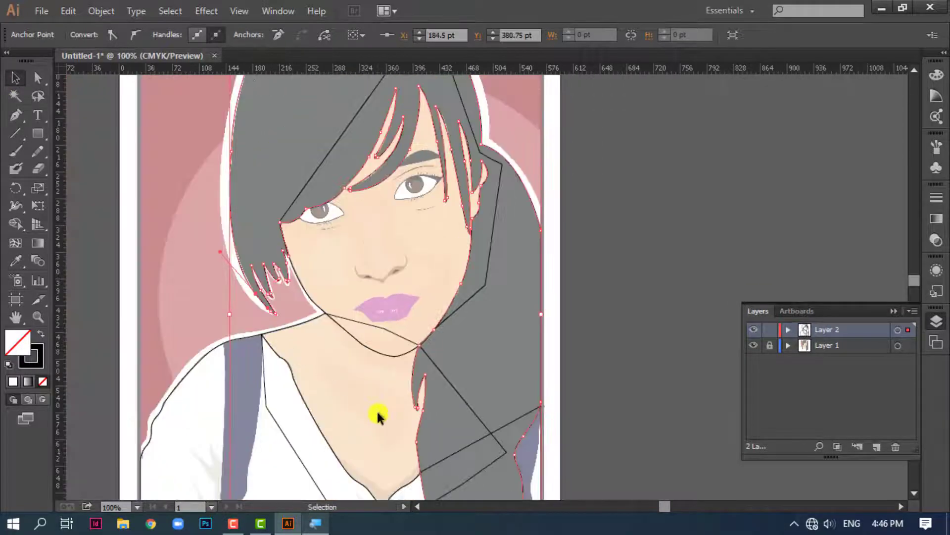
left_click_drag(378, 413, 418, 417)
left_click_drag(426, 339, 441, 357)
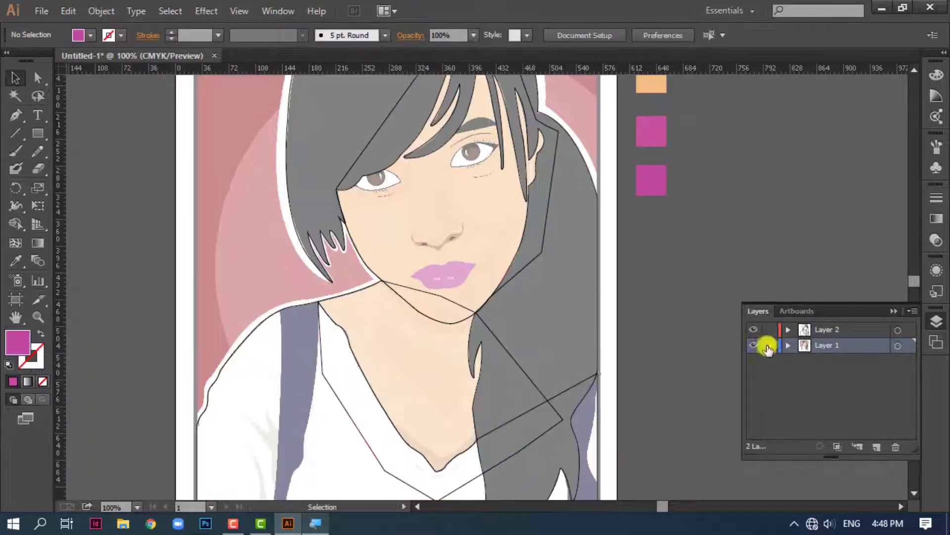
Lock Layer 1 and swap the shirt outline's fill and stroke, giving it a black fill without a stroke
left_click_drag(417, 271, 423, 380)
left_click_drag(484, 384, 485, 309)
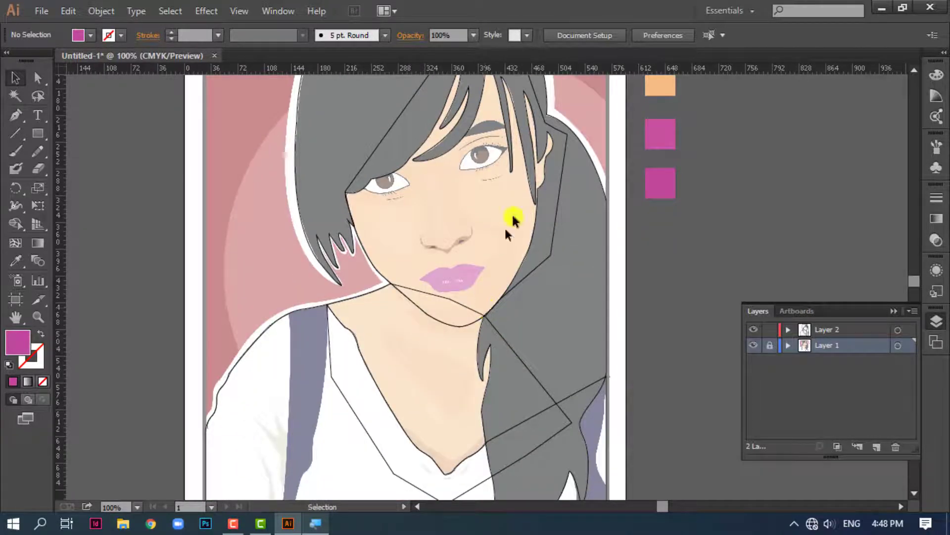
left_click(249, 356)
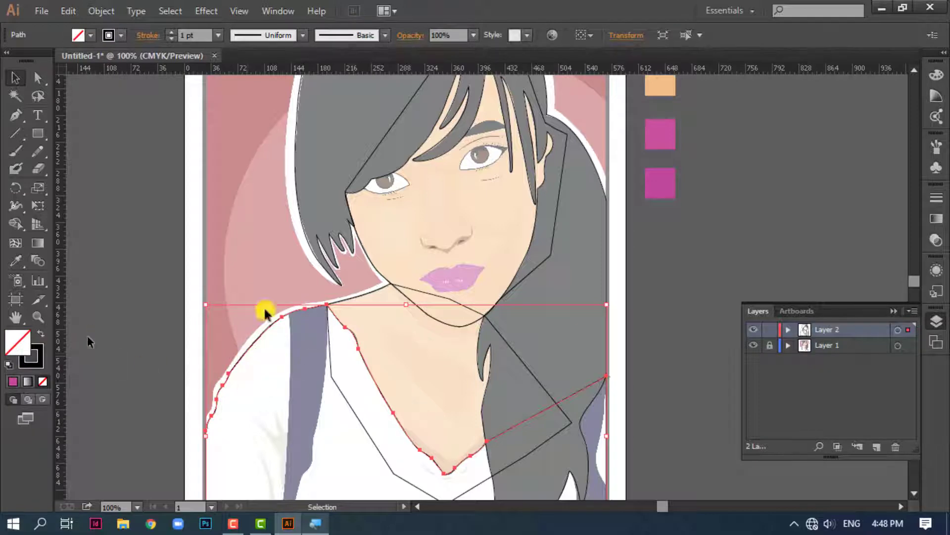
left_click(40, 336)
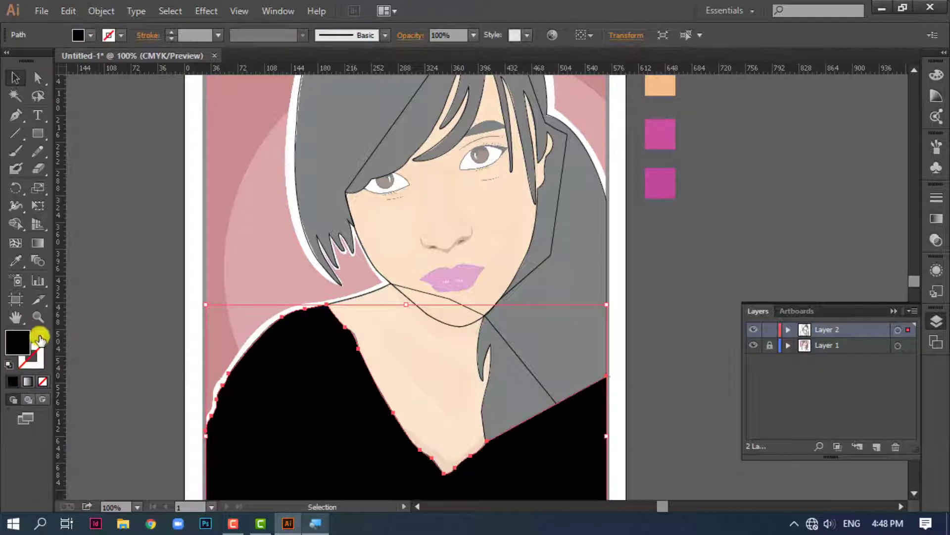
Restore the shirt shape's black outline and give it a white FFFFFF fill
left_click(39, 336)
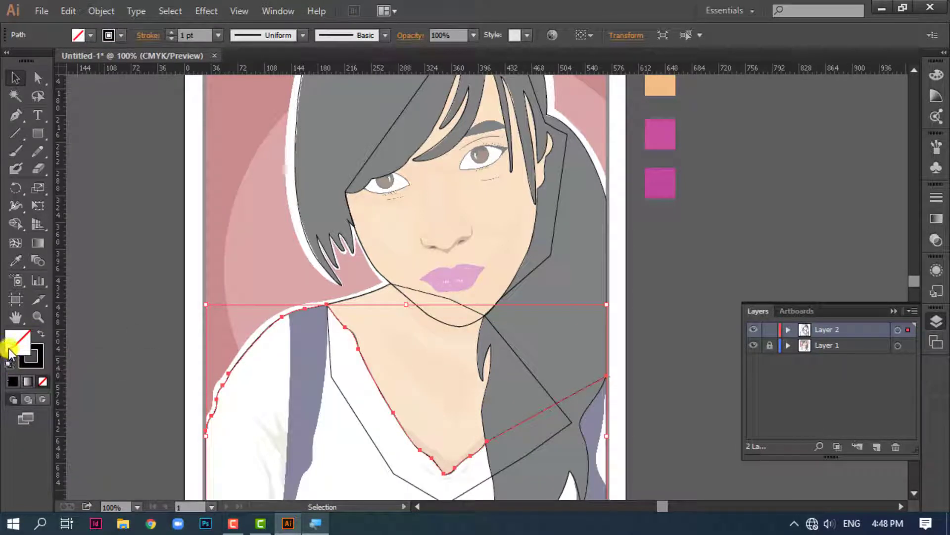
double_click(20, 346)
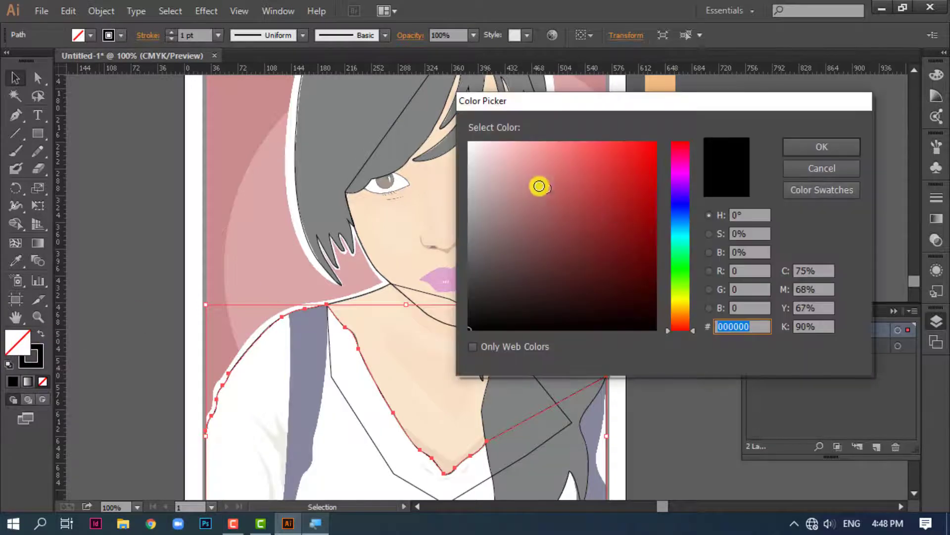
left_click_drag(539, 186, 462, 129)
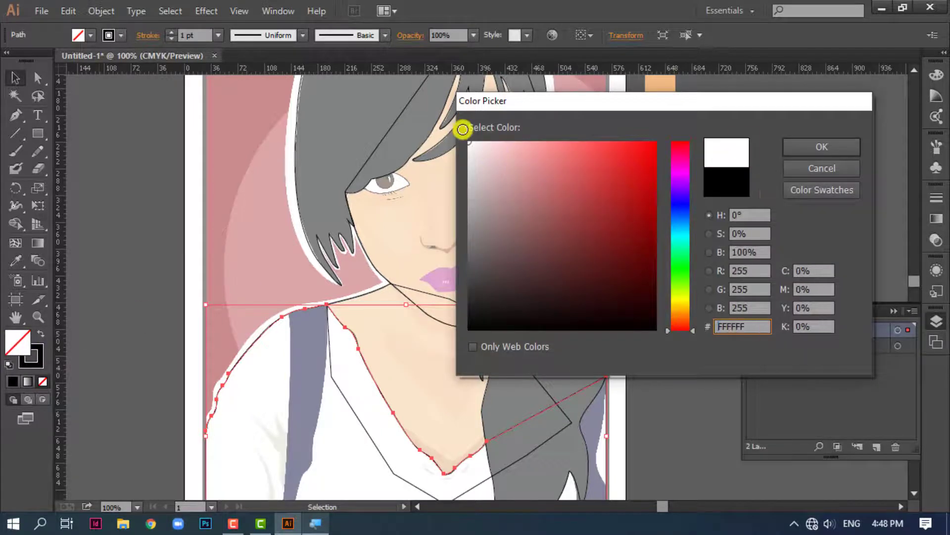
left_click(820, 144)
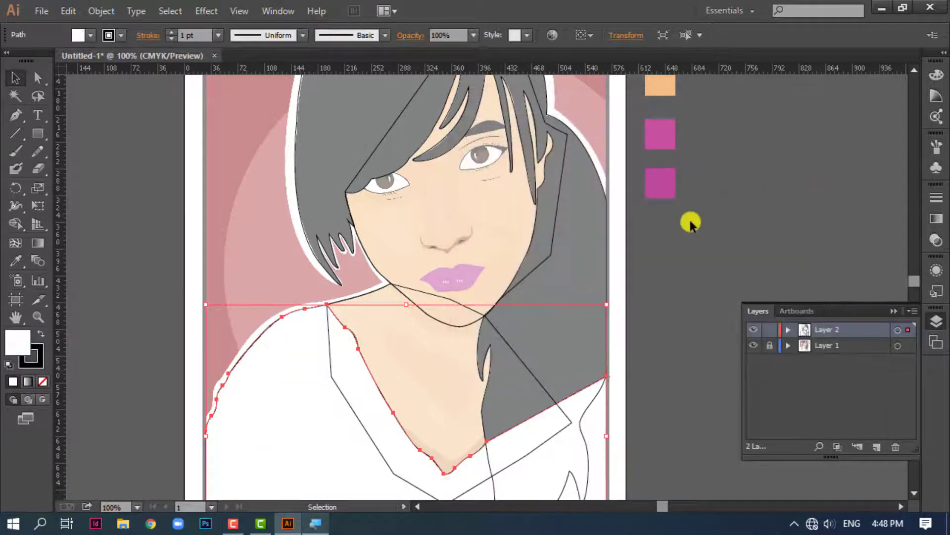
left_click(691, 224)
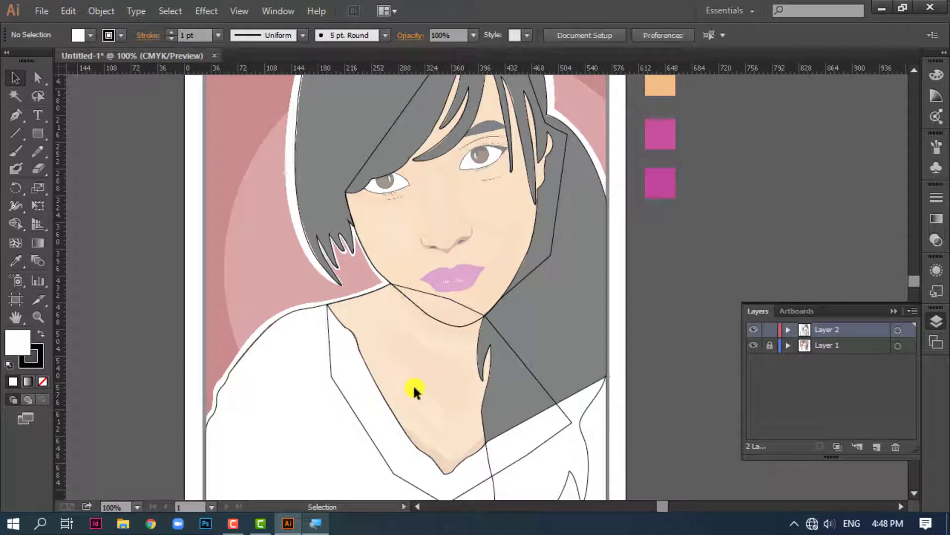
Fill the neck outline with the color sampled from the lightest peach swatch, leaving it without a stroke
left_click(459, 300)
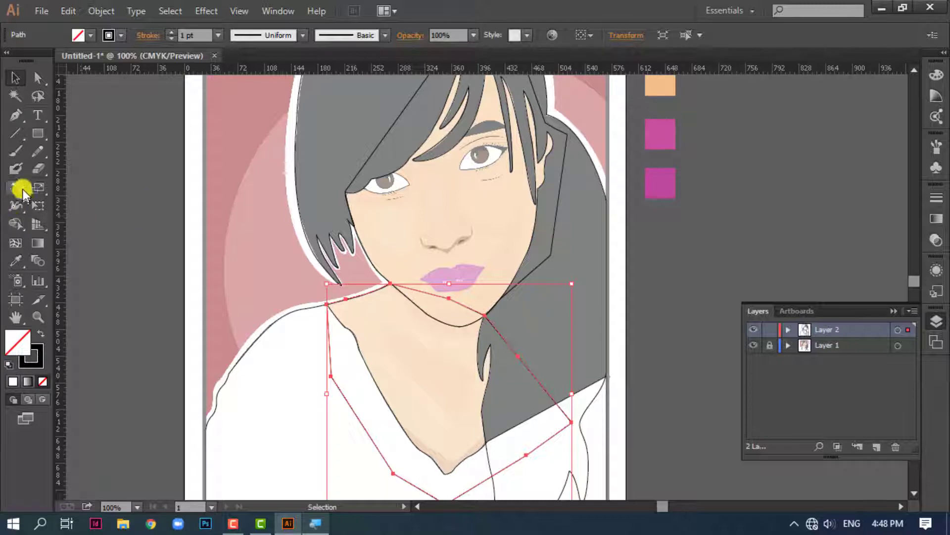
left_click(15, 262)
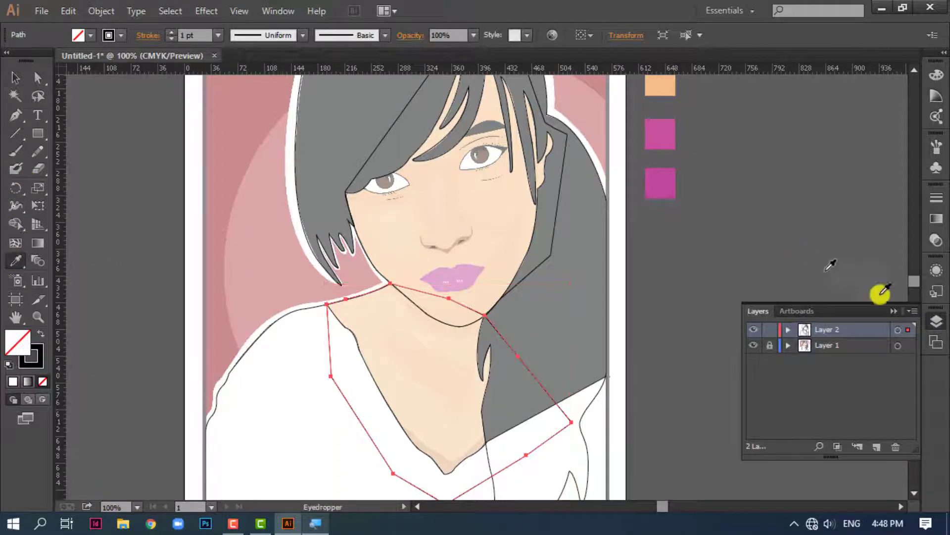
left_click_drag(914, 287, 911, 281)
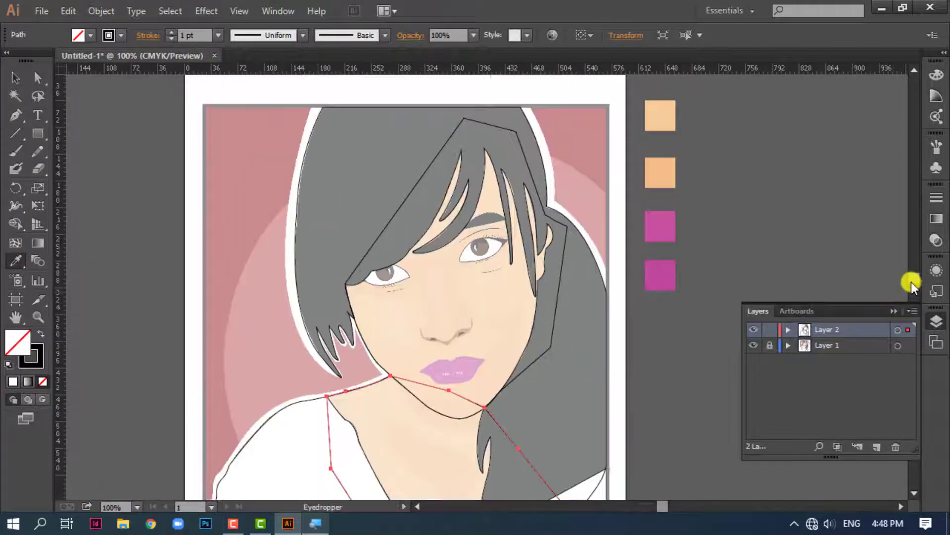
left_click(668, 109)
key("v")
scroll(406, 361, "down", 5)
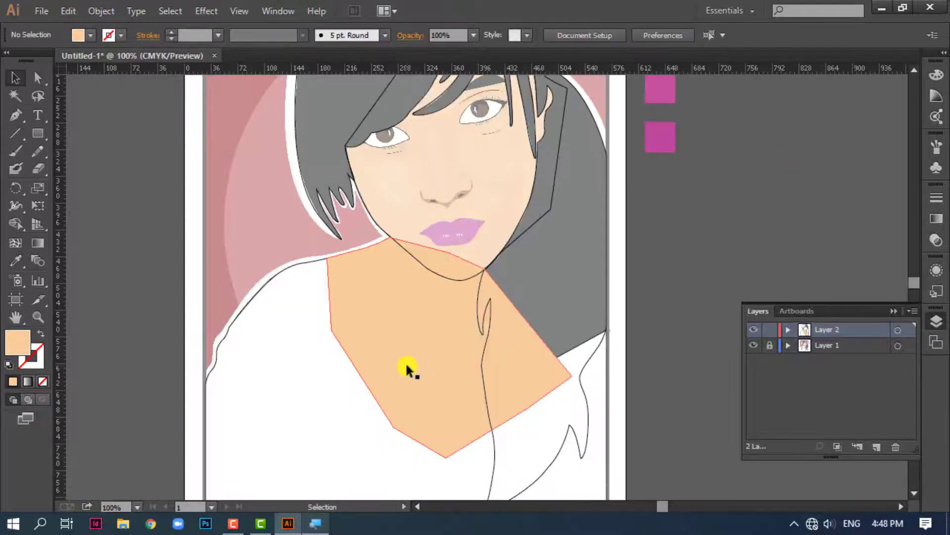
Send the peach neck shape to the back, behind the white shirt
left_click(374, 382)
right_click(383, 367)
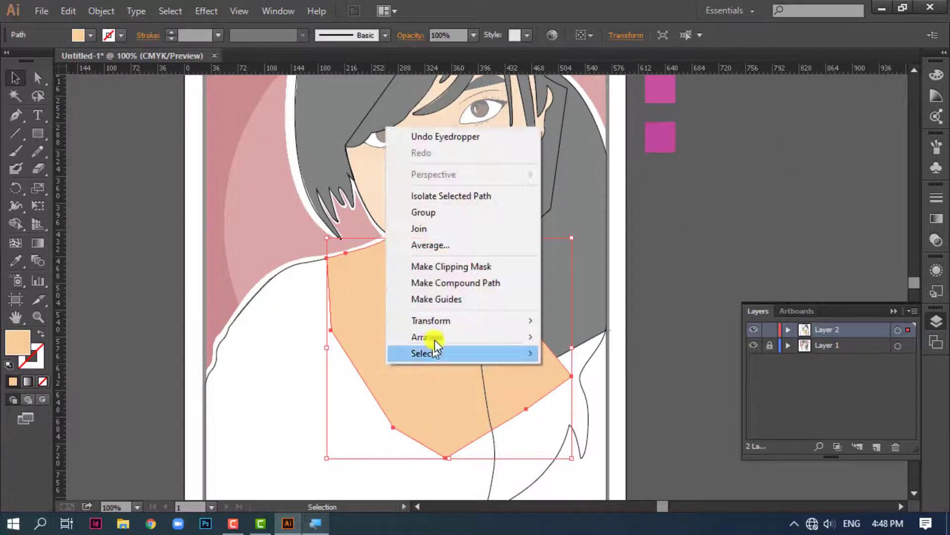
mouse_move(446, 337)
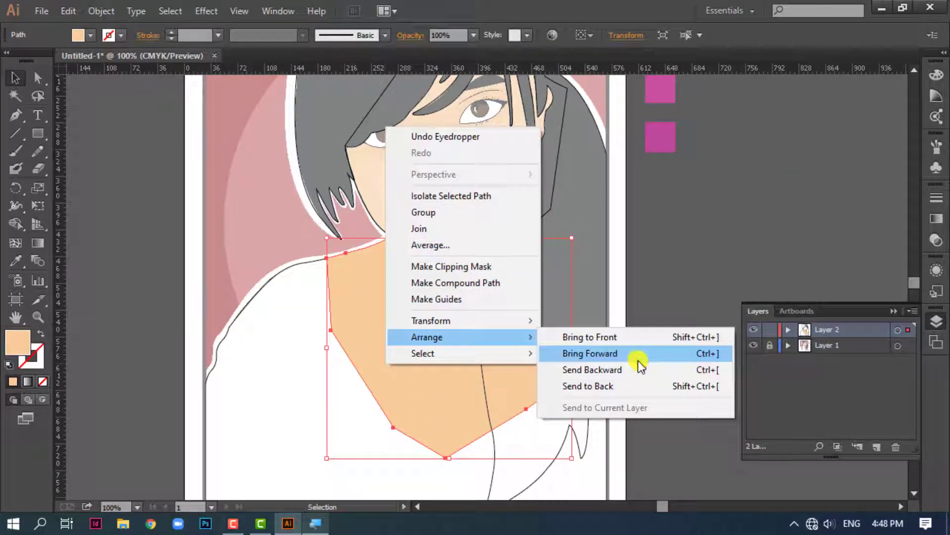
left_click(617, 388)
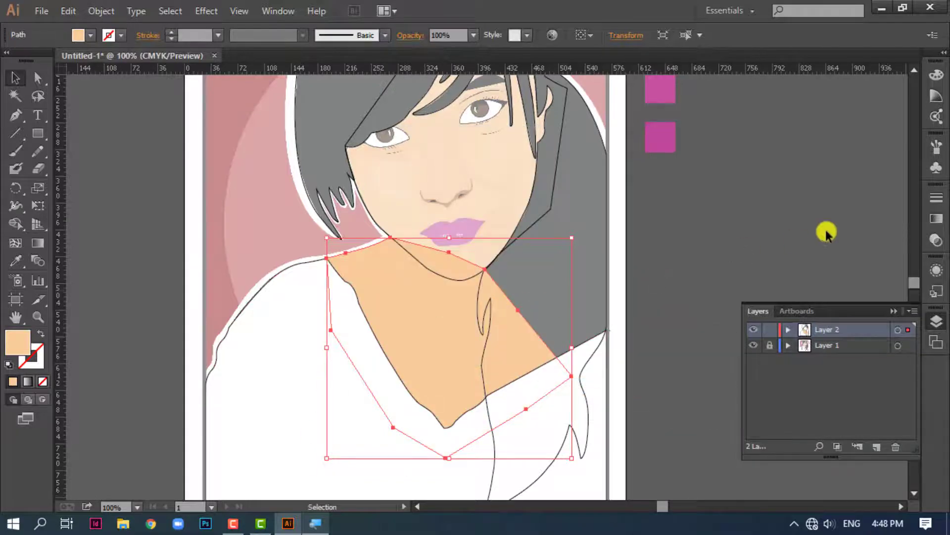
Fill the face outline with the color sampled from the lightest peach swatch, without a stroke
left_click(560, 194)
left_click(348, 144)
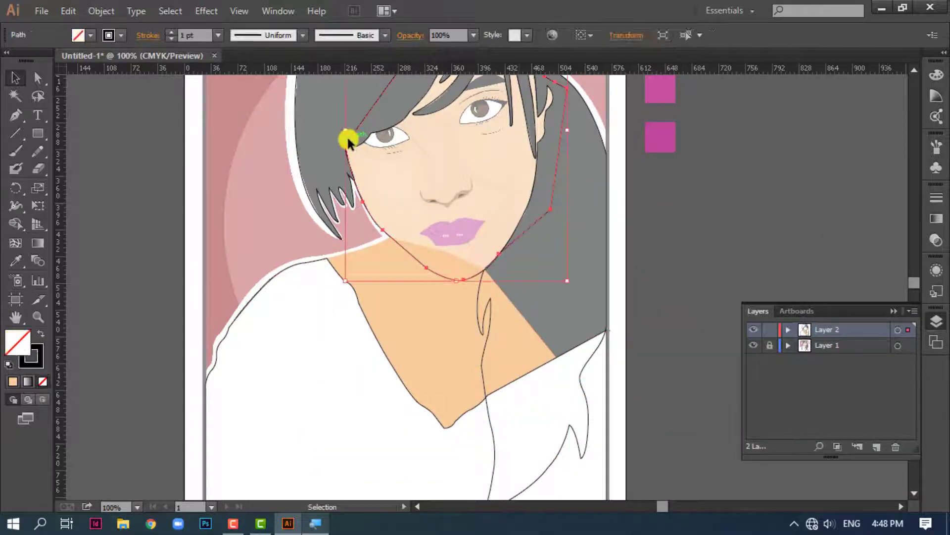
scroll(907, 272, "up", 3)
left_click(16, 261)
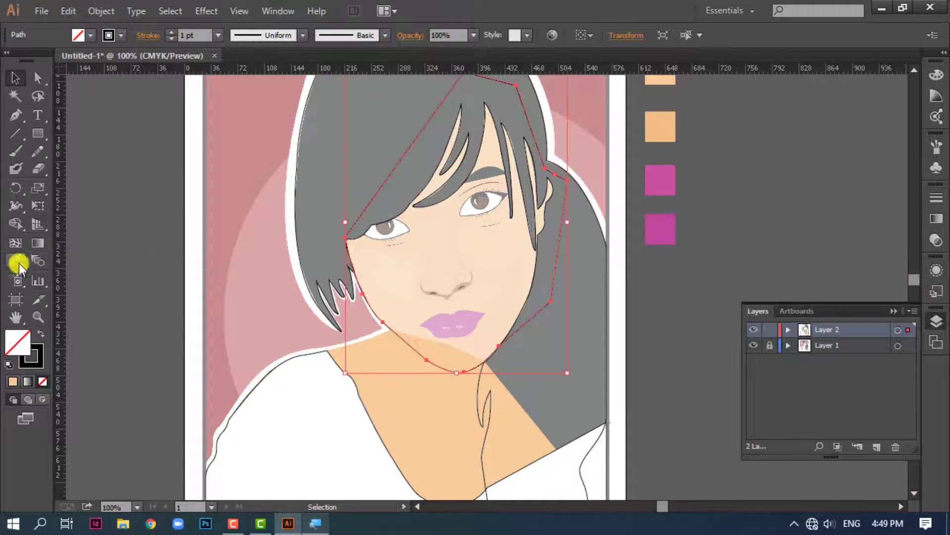
left_click(662, 79)
left_click(16, 80)
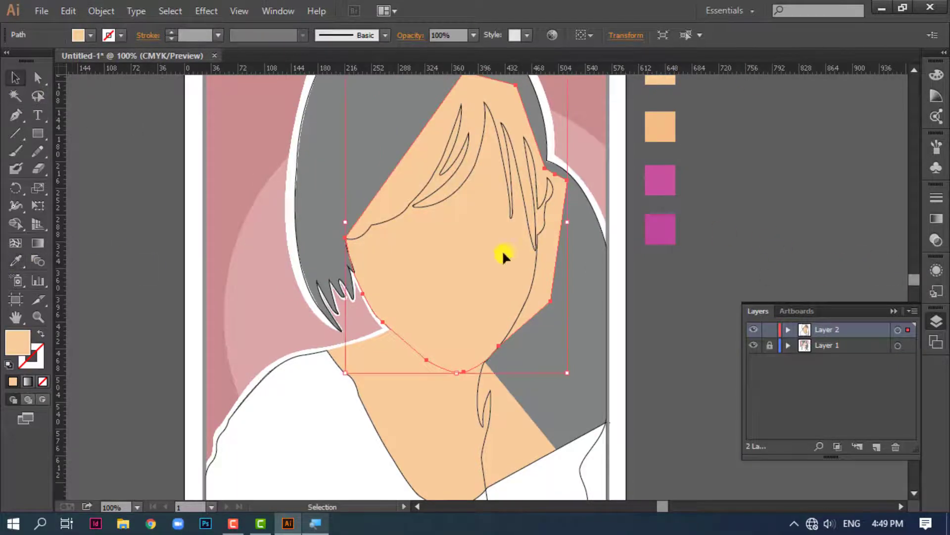
Send the filled face shape to the back of the stacking order, behind the hair outline
key("a")
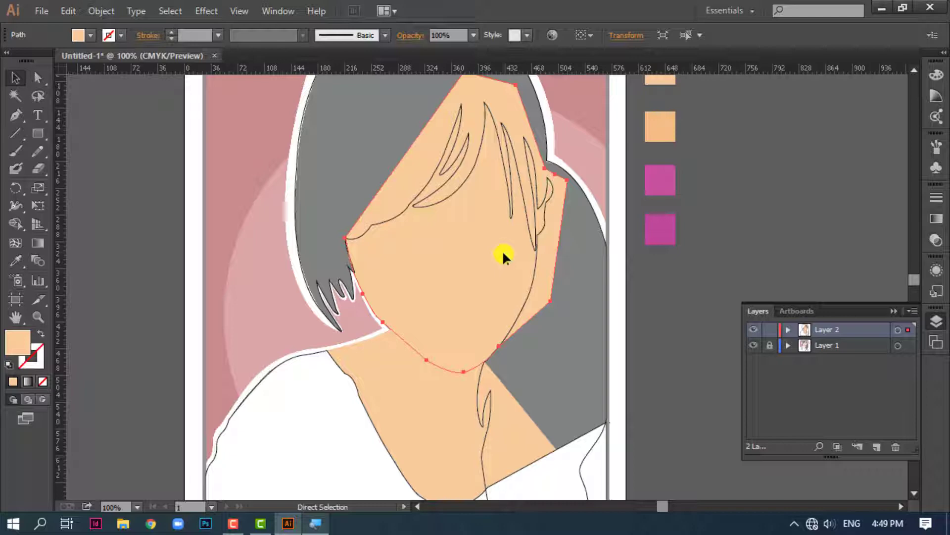
right_click(504, 253)
mouse_move(564, 465)
left_click(688, 443)
right_click(463, 277)
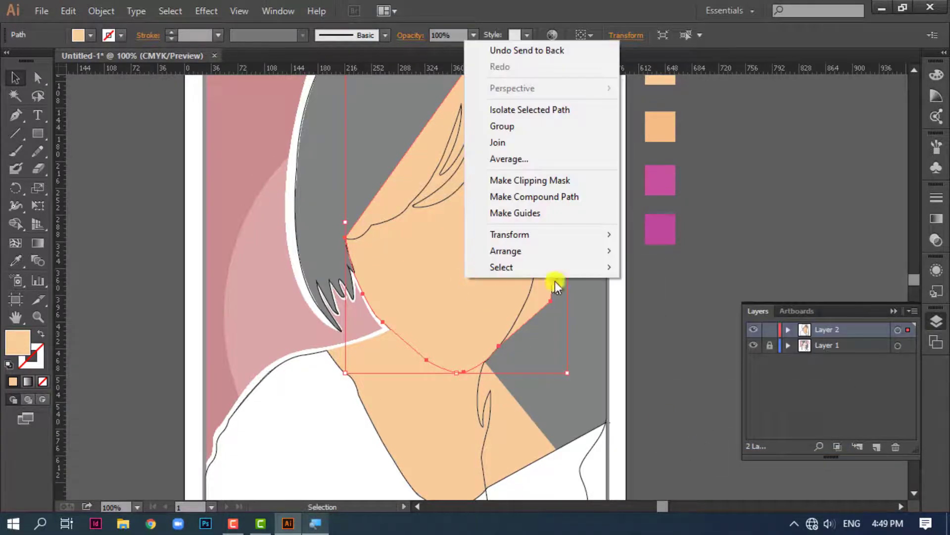
left_click(539, 214)
Swap the hair outline's fill and stroke so the hair gets a solid black fill without a stroke
scroll(348, 220, "up", 3)
scroll(348, 221, "right", 4)
left_click(374, 232)
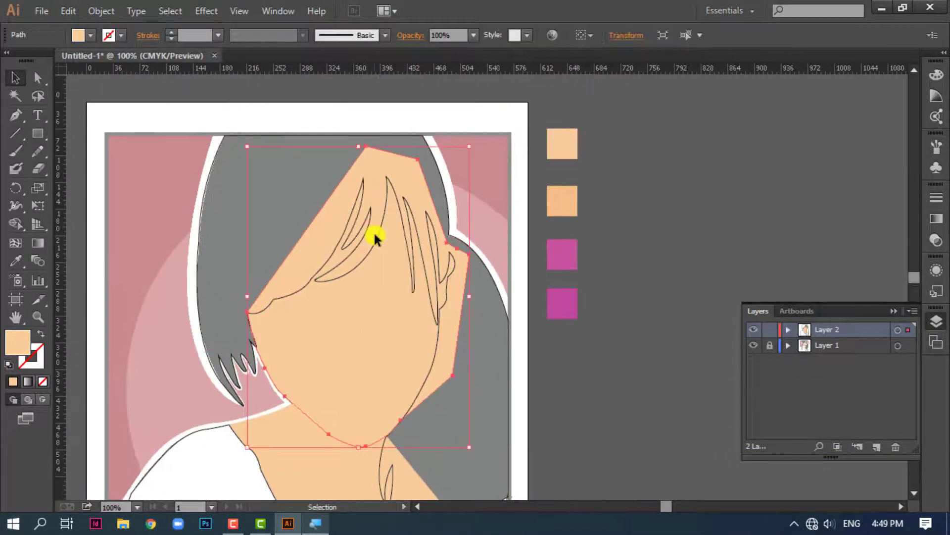
left_click(199, 257)
left_click(41, 334)
left_click(731, 164)
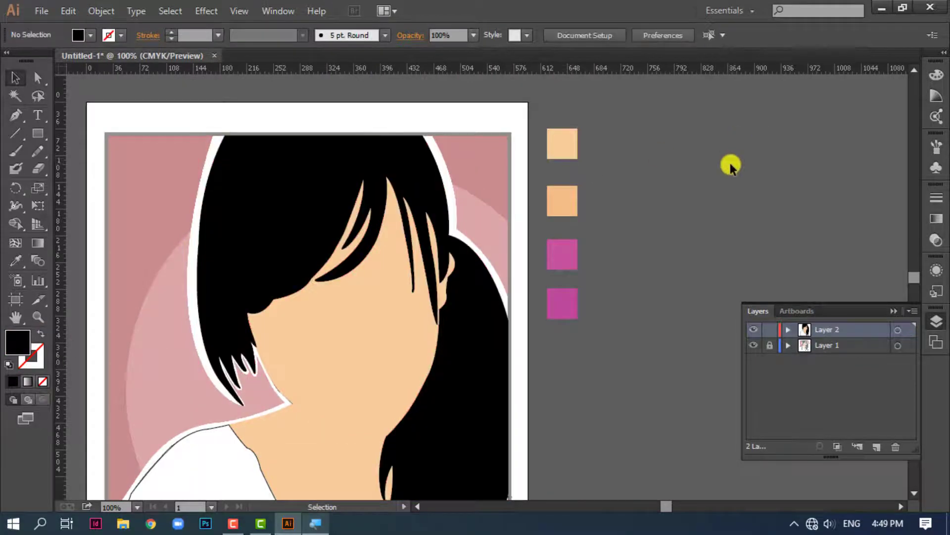
Give the face shape a 1 pt black stroke and bring it to the front
left_click_drag(379, 364, 437, 277)
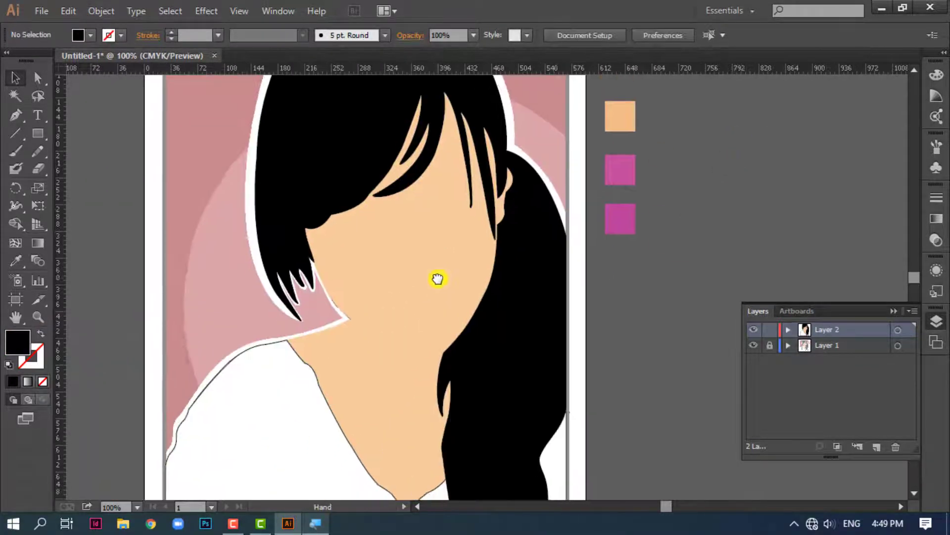
left_click(424, 278)
left_click(13, 382)
left_click(769, 82)
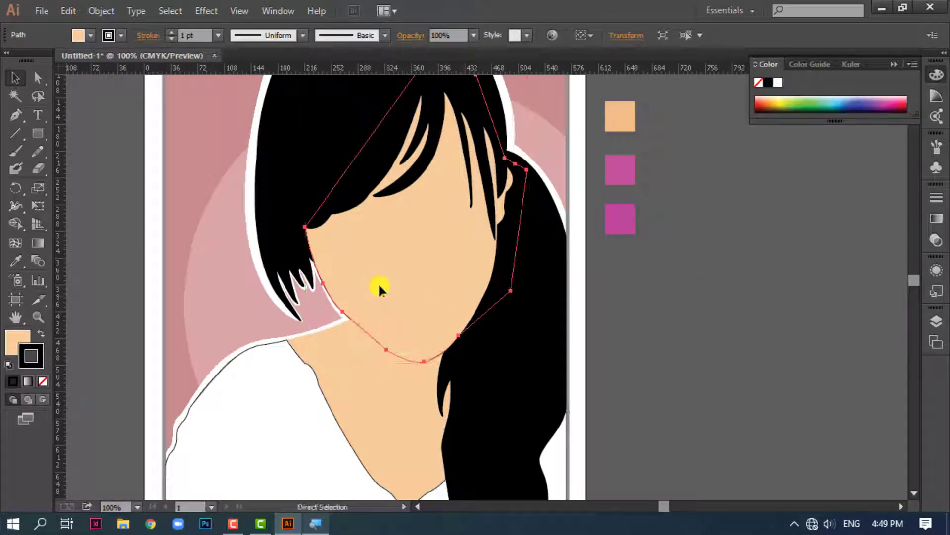
key("ctrl+shift+bracketright")
left_click(714, 278)
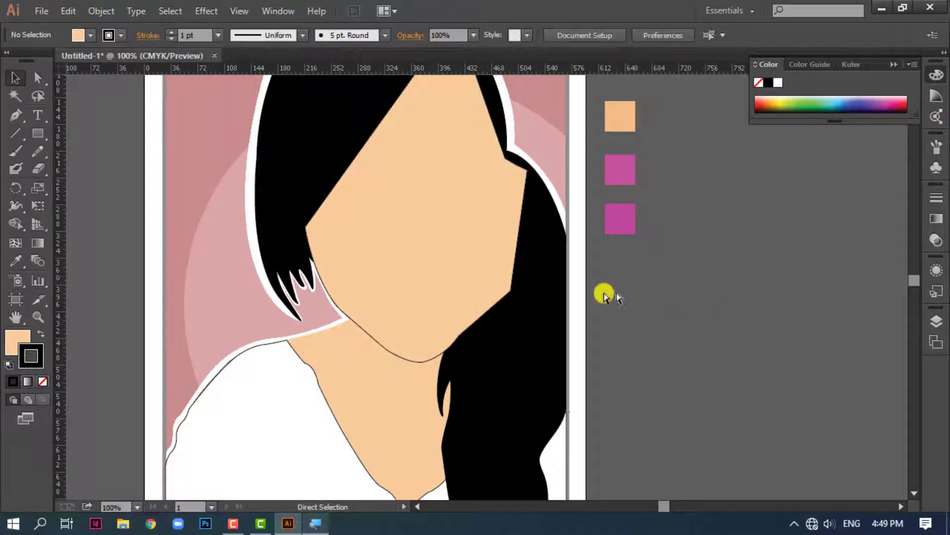
Rearrange the black hair shape so it lies in front of the face, neck and shirt
left_click(544, 292)
key("ctrl+bracketleft")
key("ctrl+bracketleft")
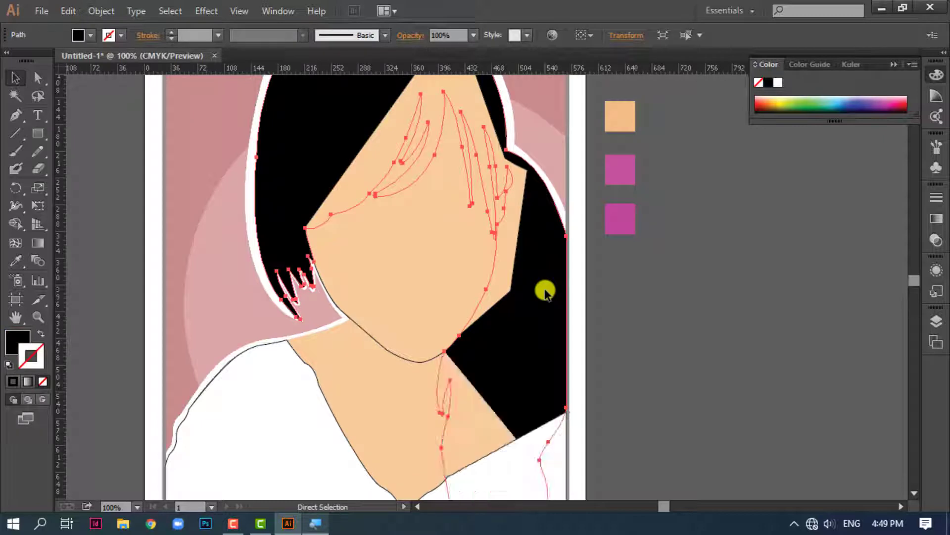
key("ctrl+bracketright")
key("ctrl+bracketright")
key("ctrl+bracketright")
left_click(727, 296)
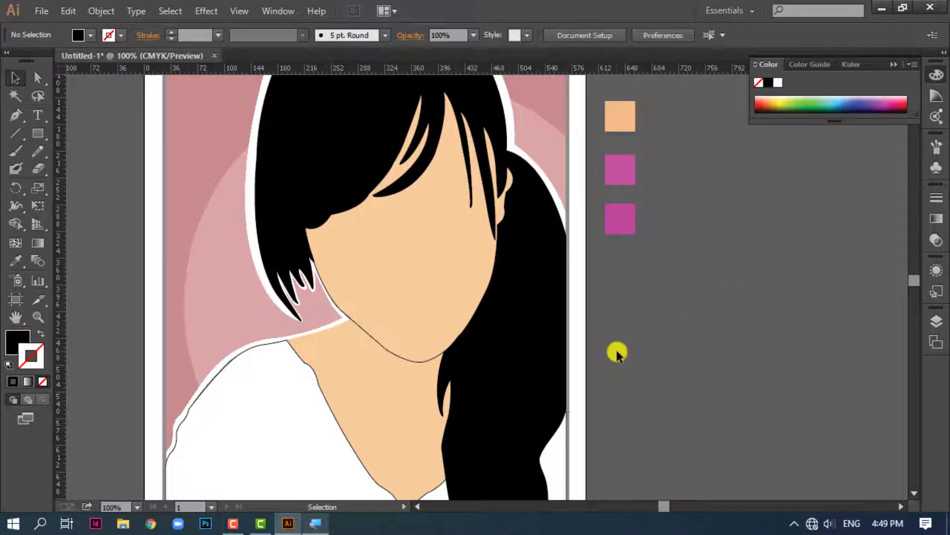
Select the hair, face, shirt and neck shapes together and place a duplicate of them beside the artboard
left_click_drag(407, 265, 439, 240)
key("ctrl+minus")
left_click_drag(356, 294, 322, 298)
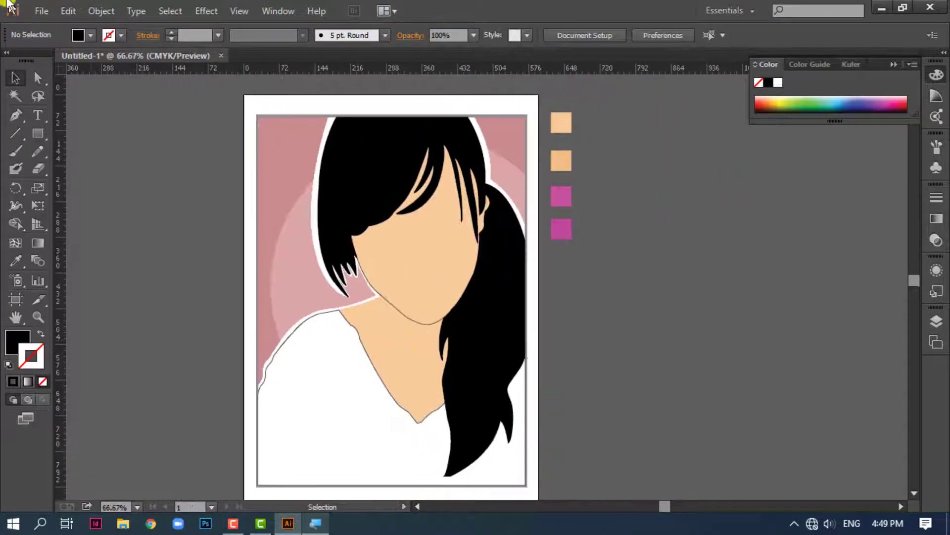
left_click(16, 116)
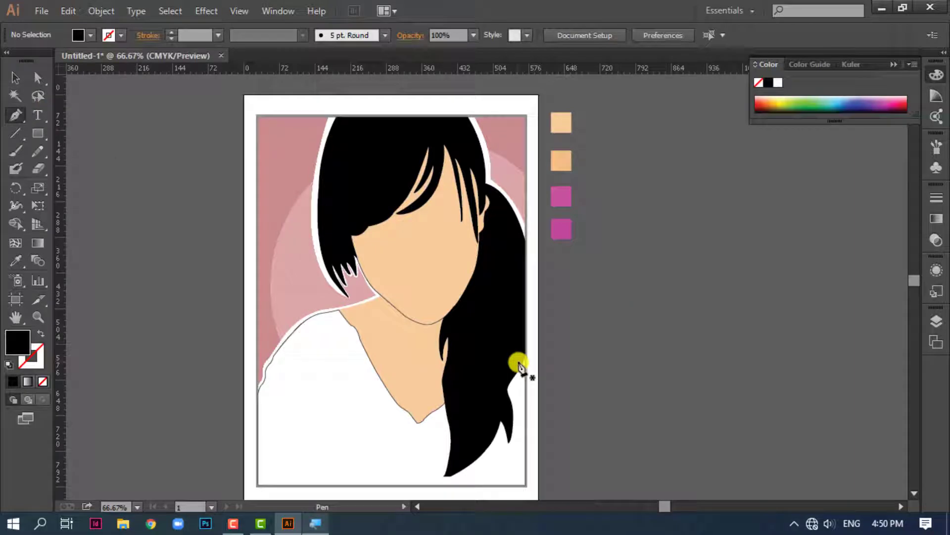
left_click(14, 83)
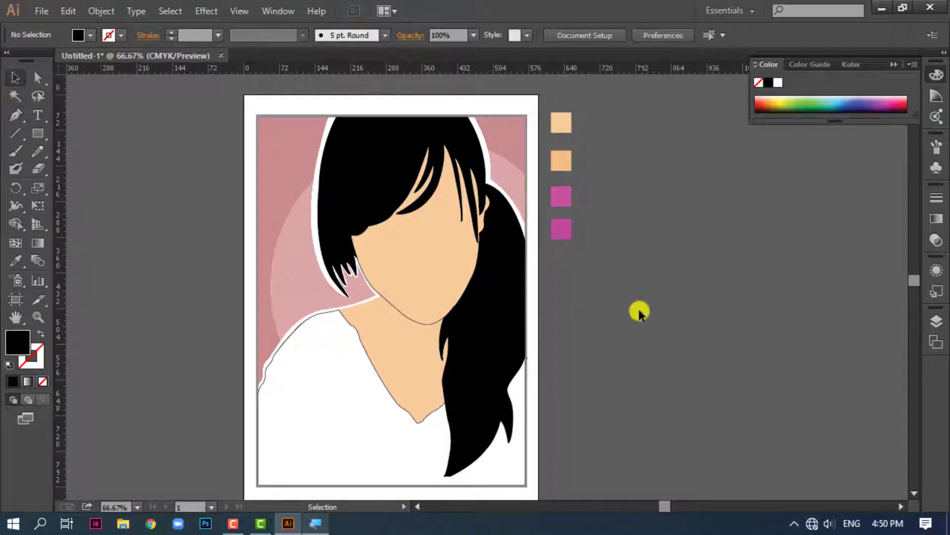
left_click(371, 171)
left_click(421, 268, "shift")
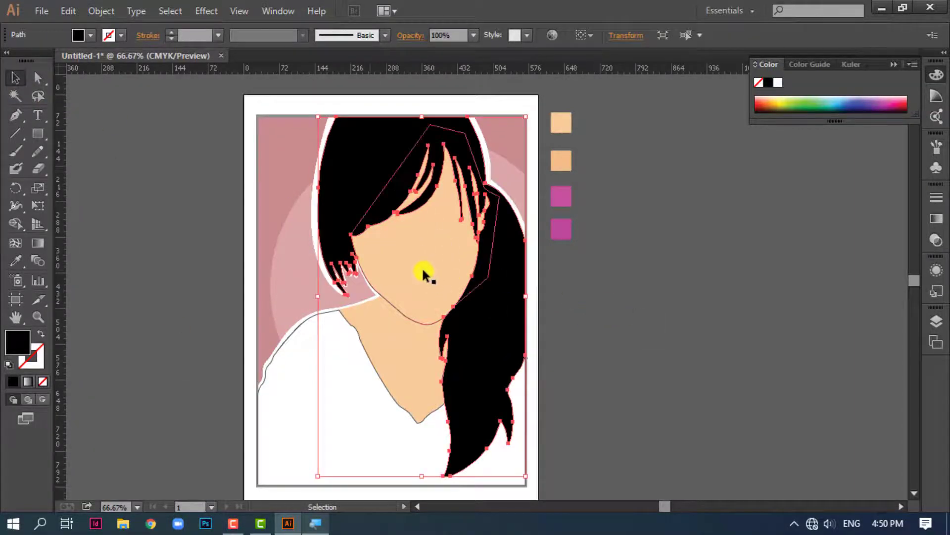
left_click(329, 369, "shift")
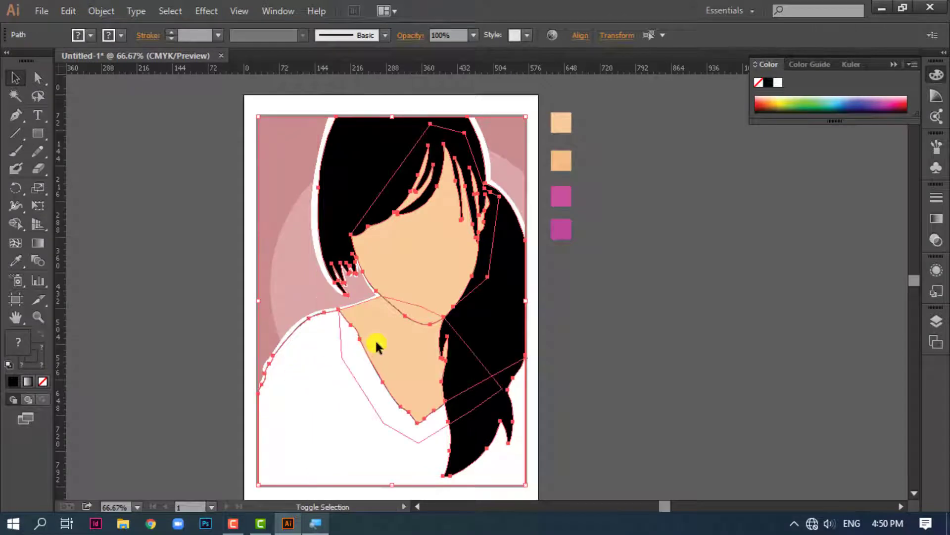
left_click_drag(384, 346, 715, 337)
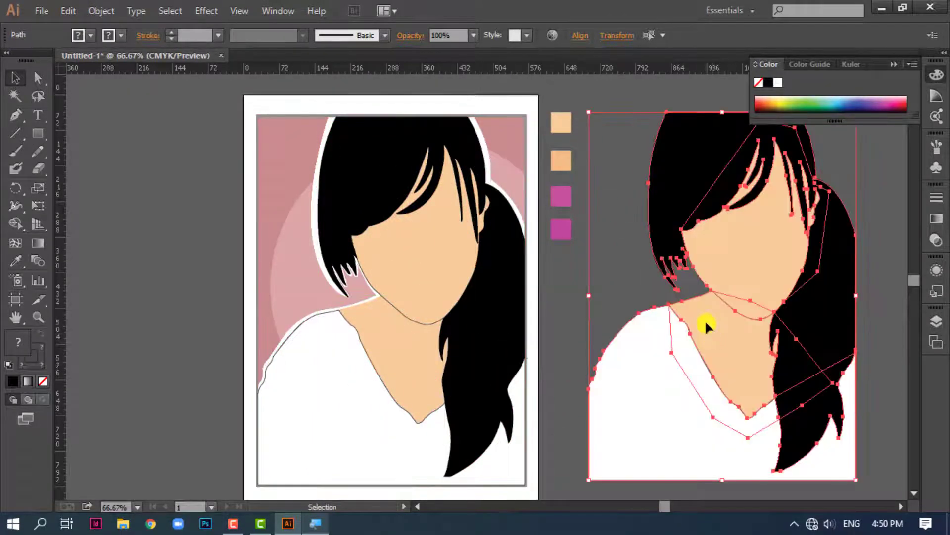
Fill the duplicated figure with white and place it, slightly enlarged, over the original portrait
left_click(776, 82)
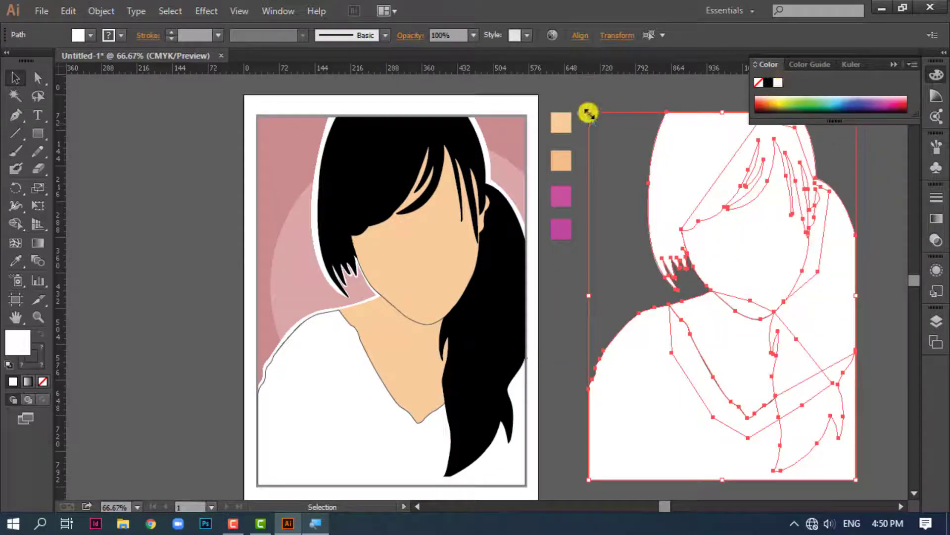
mouse_move(588, 113)
left_mouse_down()
mouse_move(558, 91)
mouse_move(577, 102)
left_mouse_up()
left_click_drag(785, 251, 454, 266)
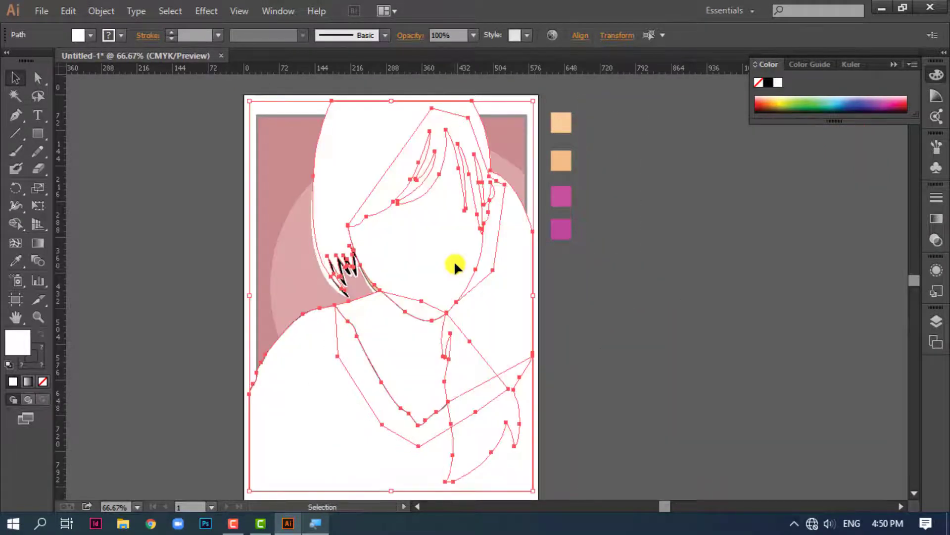
Send the enlarged white copy backward until it lies behind all the original portrait shapes
key("ctrl+bracketleft")
key("ctrl+bracketleft")
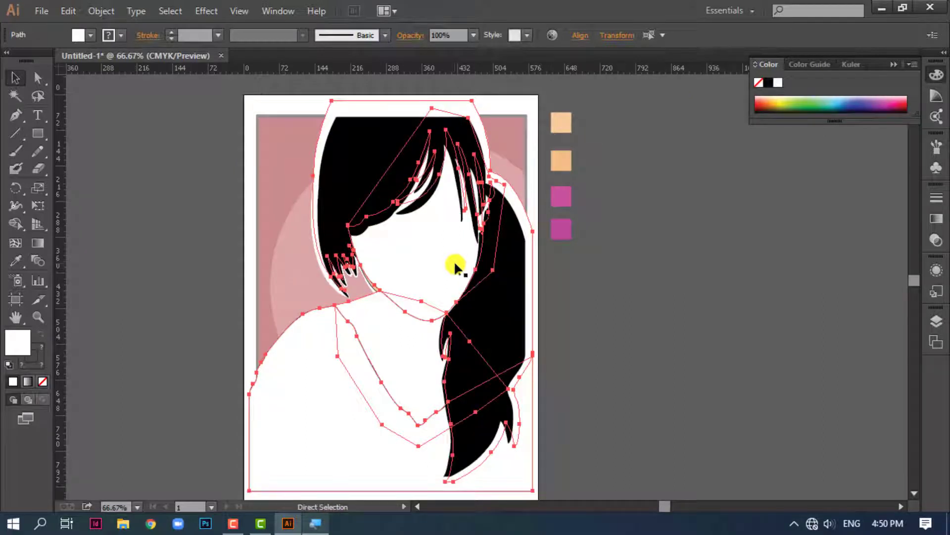
key("ctrl+bracketleft")
key("v")
left_click(705, 336)
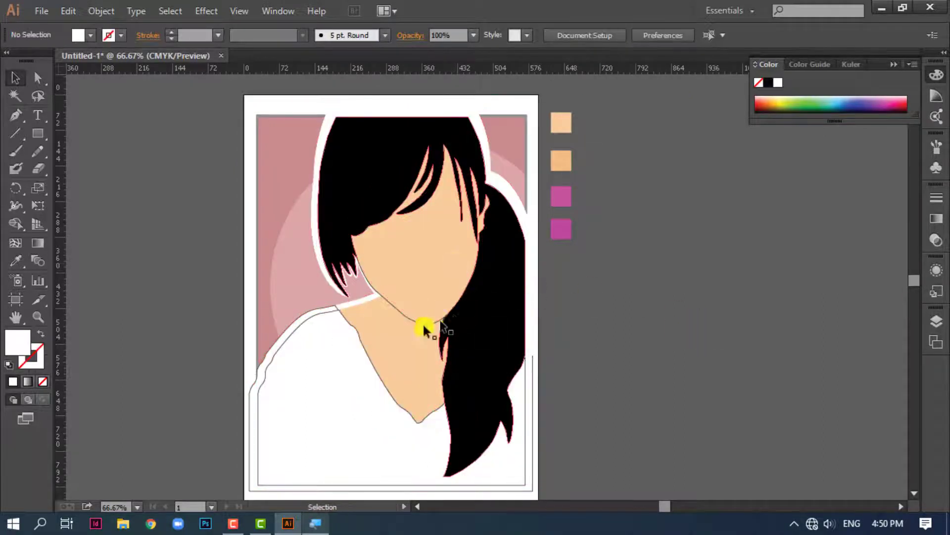
Remove the outline from the enlarged white shirt shape behind the portrait
left_click(270, 345)
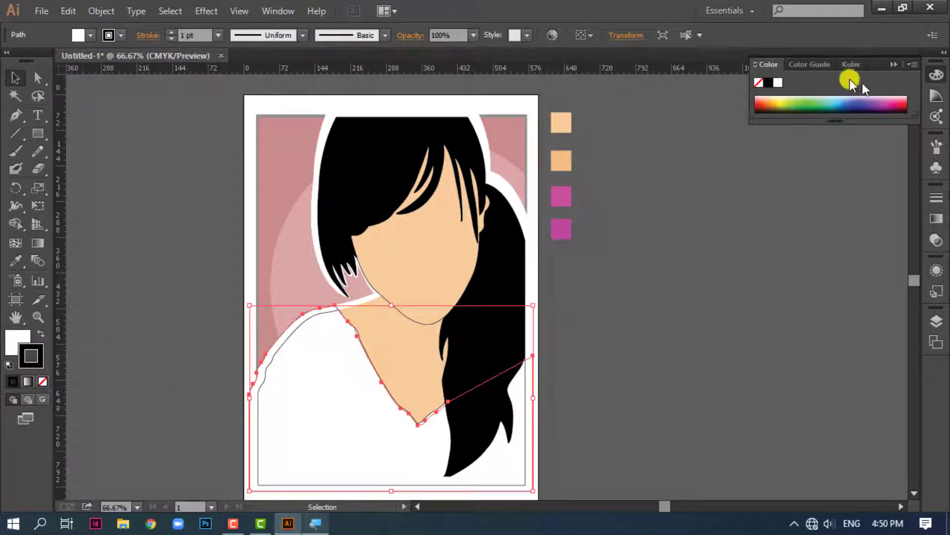
left_click(757, 85)
left_click(715, 182)
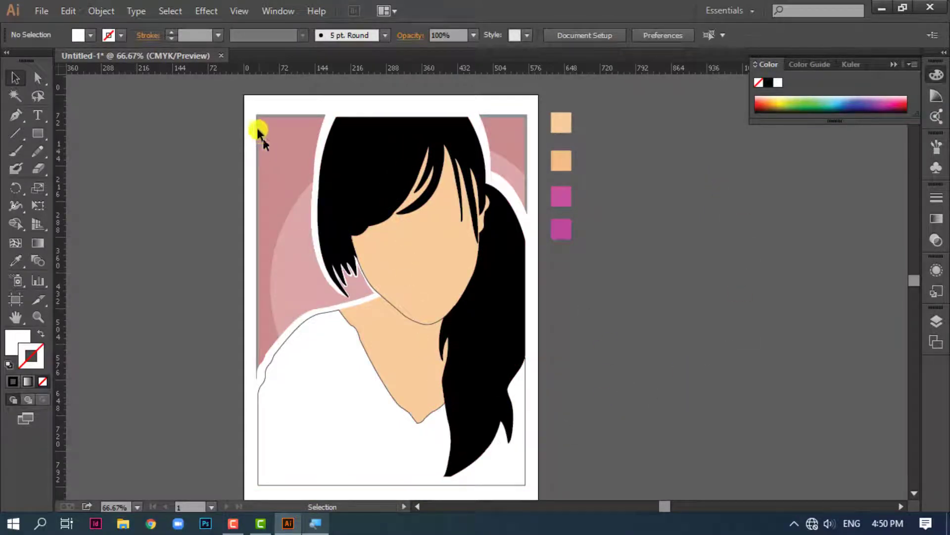
Select all the portrait shapes with their white backing and move them off the artboard, beside the reference picture
scroll(474, 458, "down", 2)
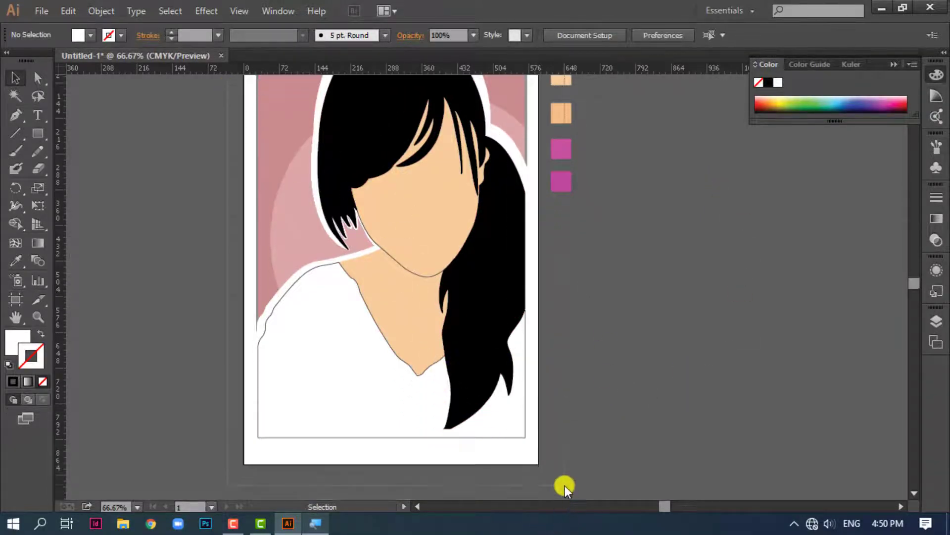
key("ctrl+a")
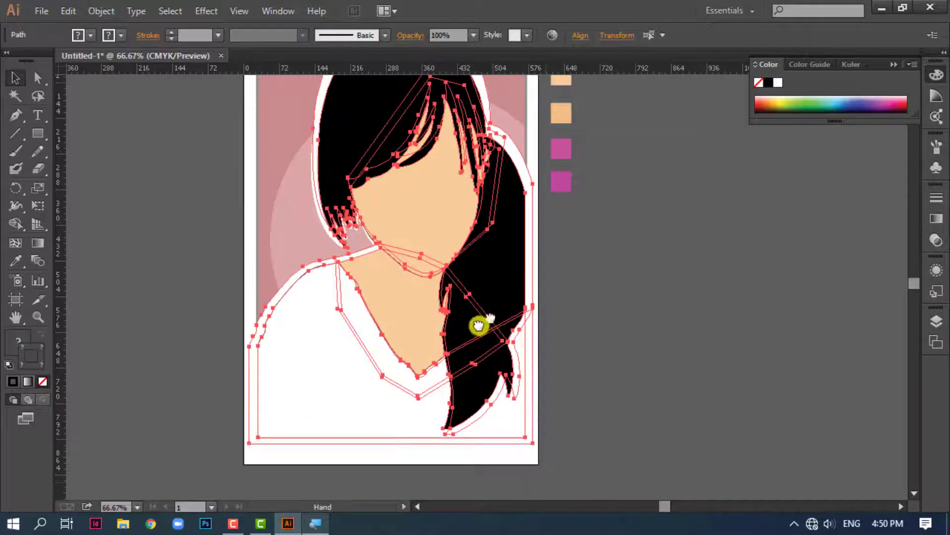
left_click_drag(479, 323, 376, 403)
left_click_drag(318, 367, 676, 351)
left_click(812, 339)
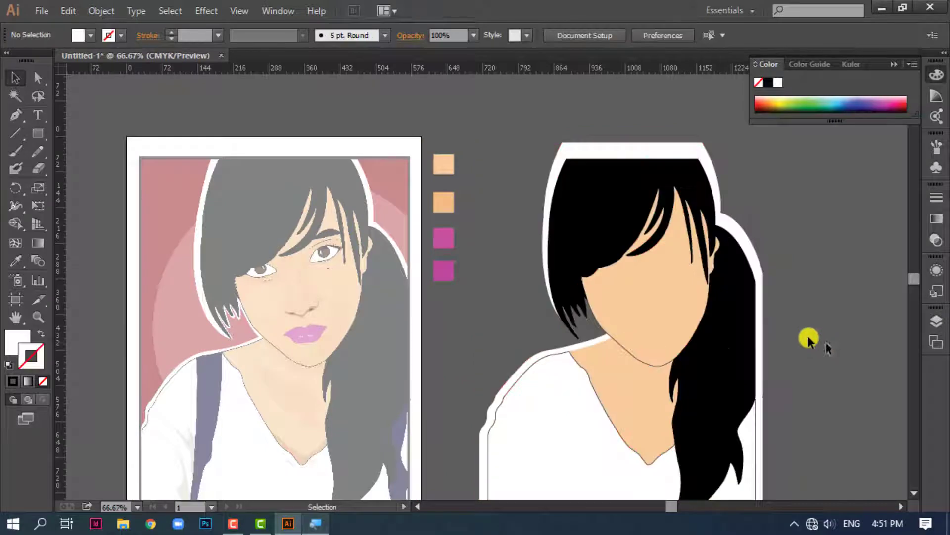
left_click_drag(728, 326, 734, 296)
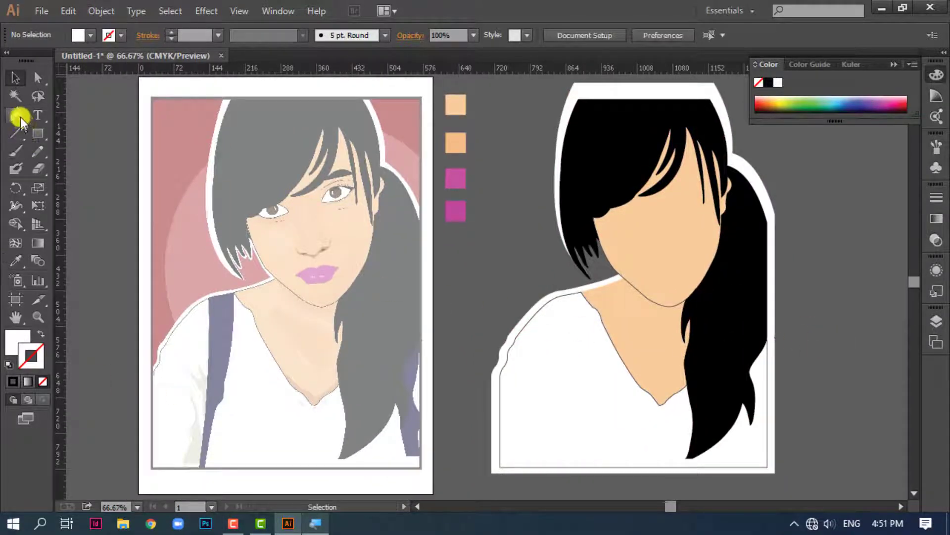
Trace the inner edge of the reference's left strap with the Pen tool, from the shoulder down to the bulge
key("ctrl+equal")
key("ctrl+equal")
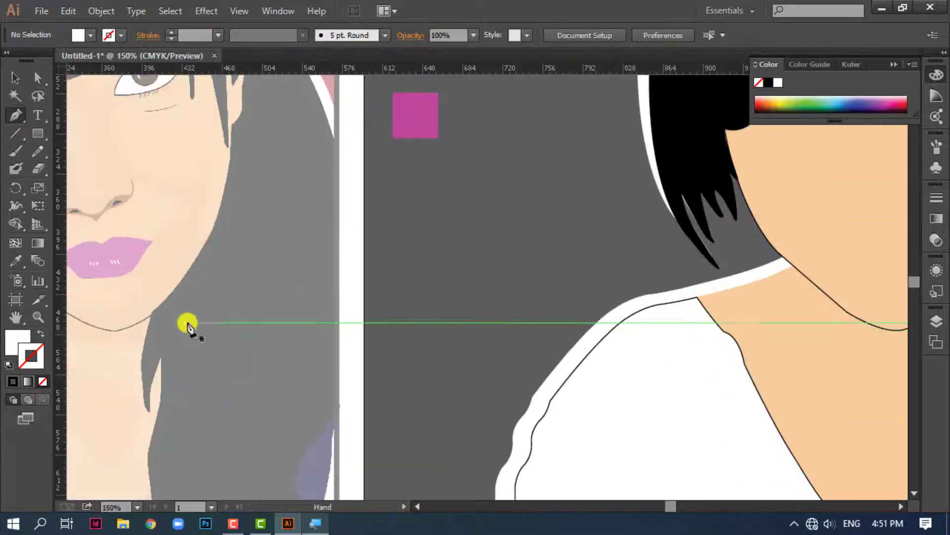
left_click_drag(187, 324, 703, 191)
mouse_move(378, 181)
left_mouse_down()
mouse_move(442, 166)
mouse_move(449, 113)
left_mouse_up()
left_click(435, 166)
mouse_move(432, 271)
left_mouse_down()
mouse_move(413, 299)
mouse_move(413, 335)
left_mouse_up()
mouse_move(433, 276)
left_mouse_down()
mouse_move(429, 221)
mouse_move(413, 238)
mouse_move(424, 272)
mouse_move(395, 299)
left_mouse_up()
key("ctrl+z")
left_click(427, 217)
key("ctrl+z")
left_click(420, 256)
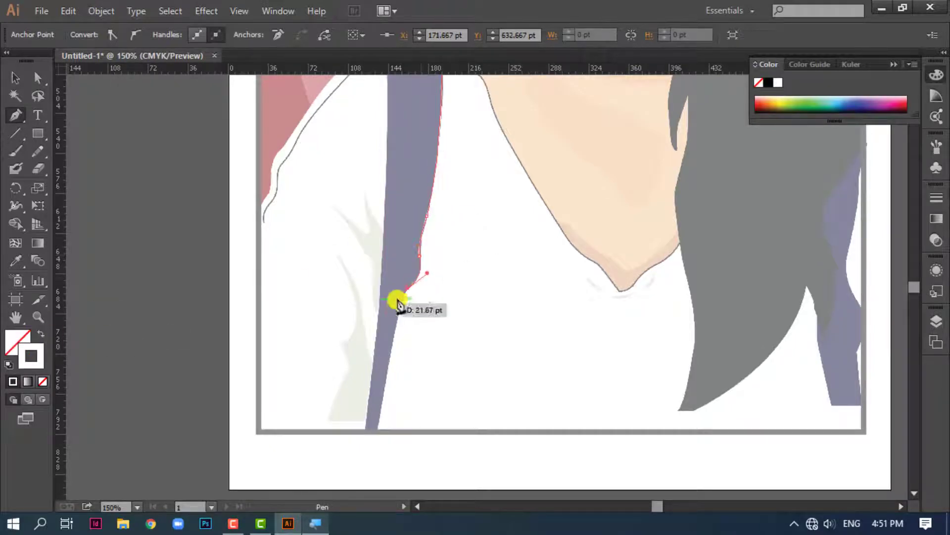
Continue the left strap's path to the shirt's lower edge and close it along the outer edge and shoulder
left_click_drag(378, 424, 365, 431)
left_click_drag(391, 238, 388, 226)
left_click_drag(402, 249, 422, 434)
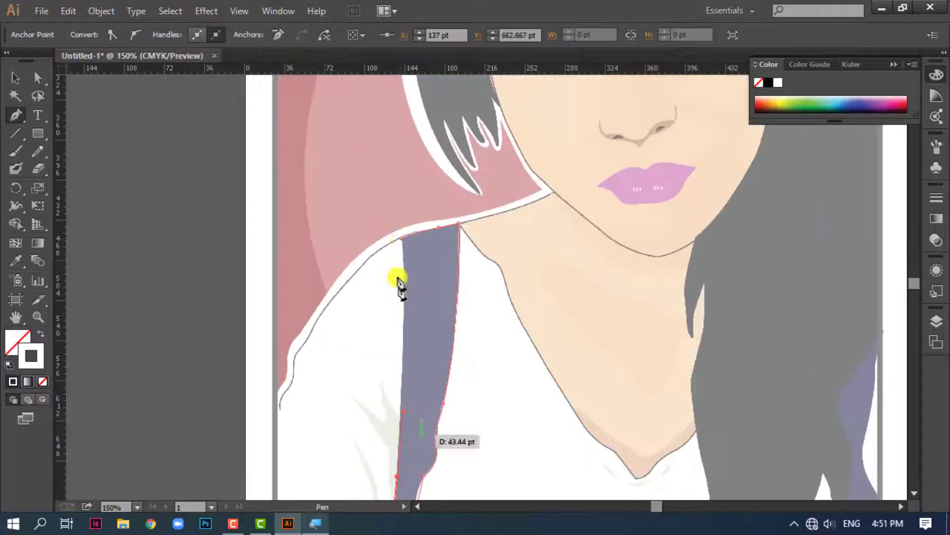
left_click(404, 233)
left_click(461, 222)
Trace the right strap beside the ponytail as a closed path, extending its inner side under the hair
left_click_drag(775, 470, 421, 263)
left_click(526, 127)
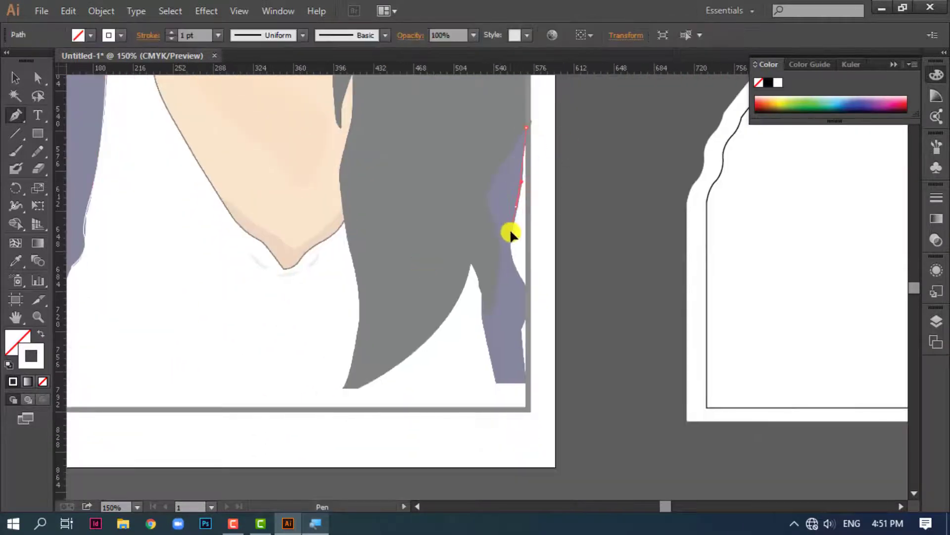
left_click_drag(527, 281, 502, 351)
left_click(527, 282)
left_click(520, 330)
left_click(530, 381)
left_click(498, 382)
left_click(484, 322)
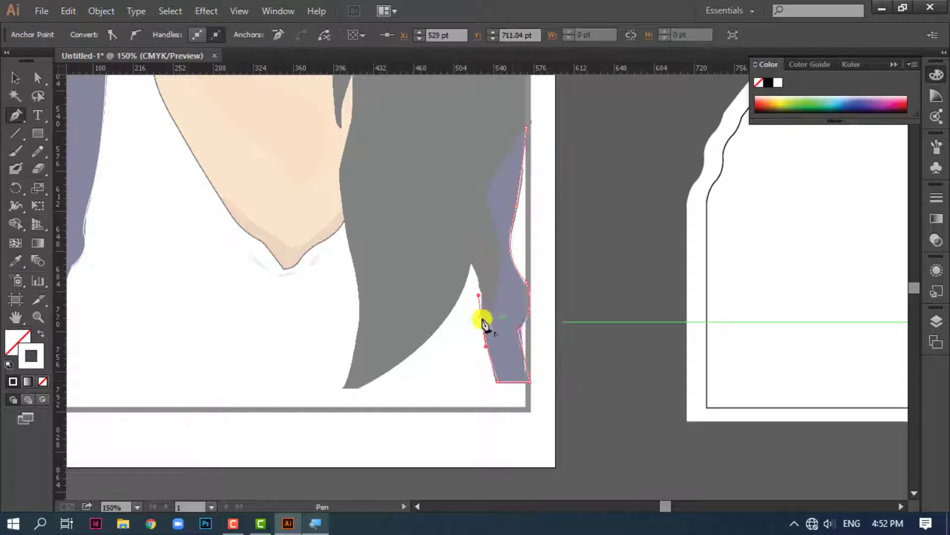
left_click(481, 279)
left_click(454, 191)
left_click(526, 128)
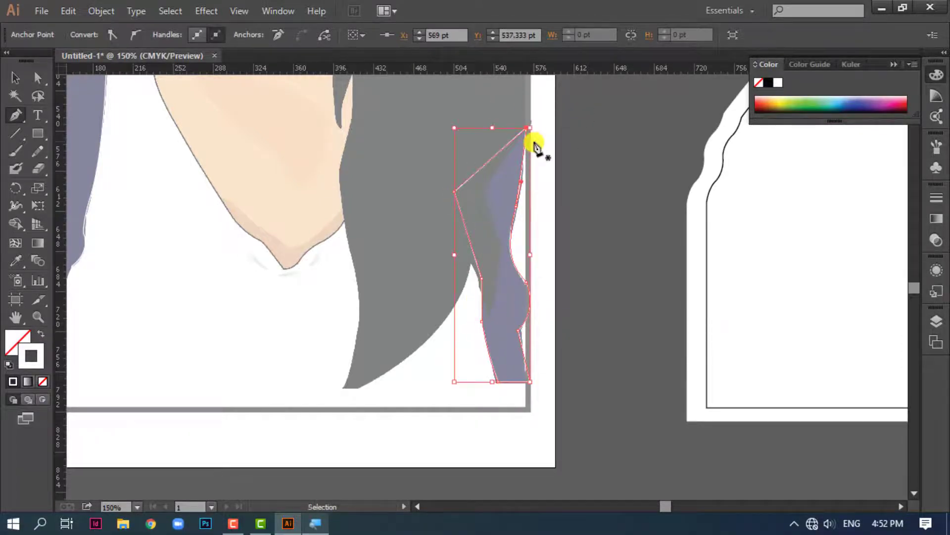
Fill both traced strap shapes with dark navy and no stroke, and move them onto the portrait's shirt
key("ctrl+minus")
key("ctrl+minus")
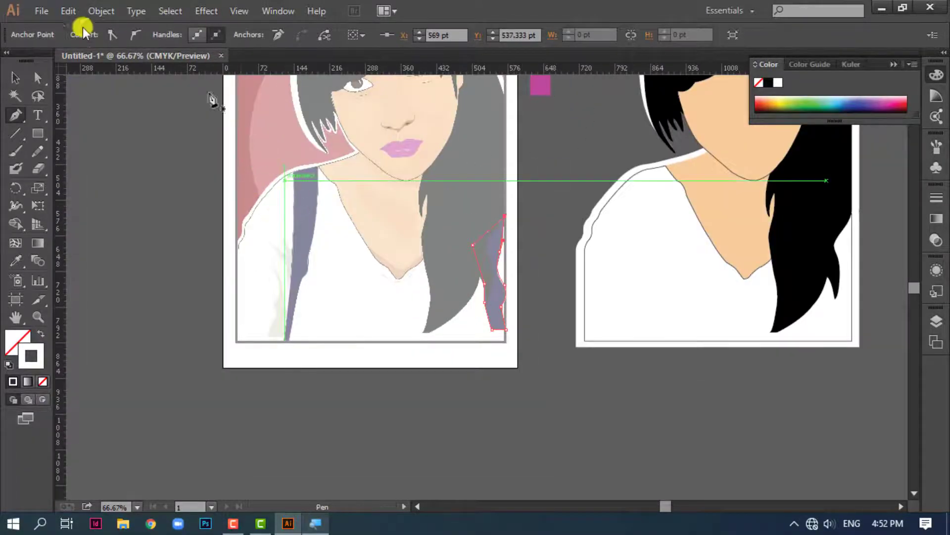
left_click(14, 78)
left_click(300, 192)
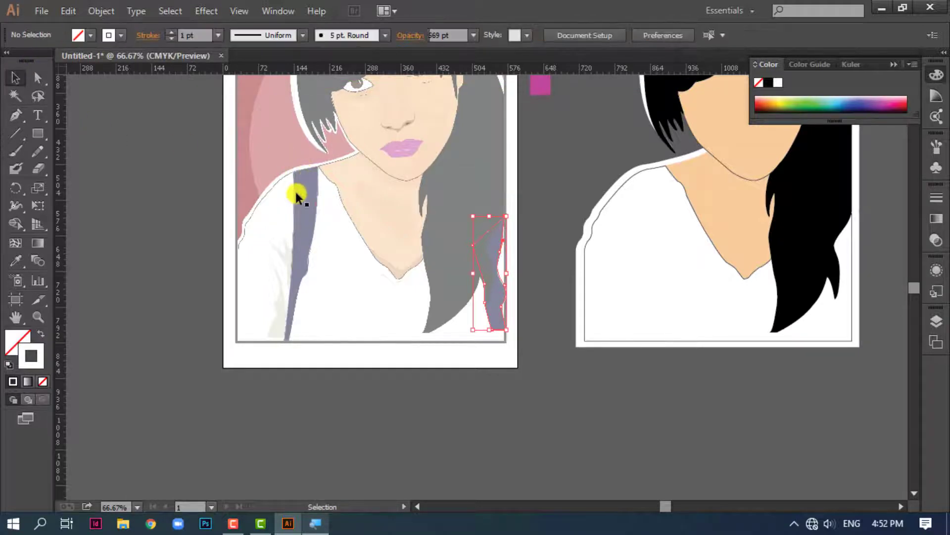
left_click(483, 230)
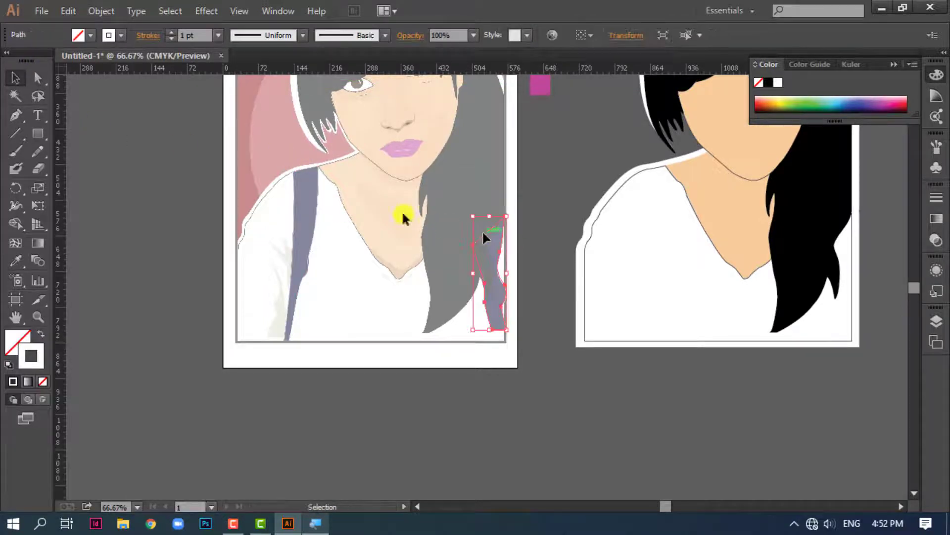
left_click(290, 206, "shift")
left_click(819, 109)
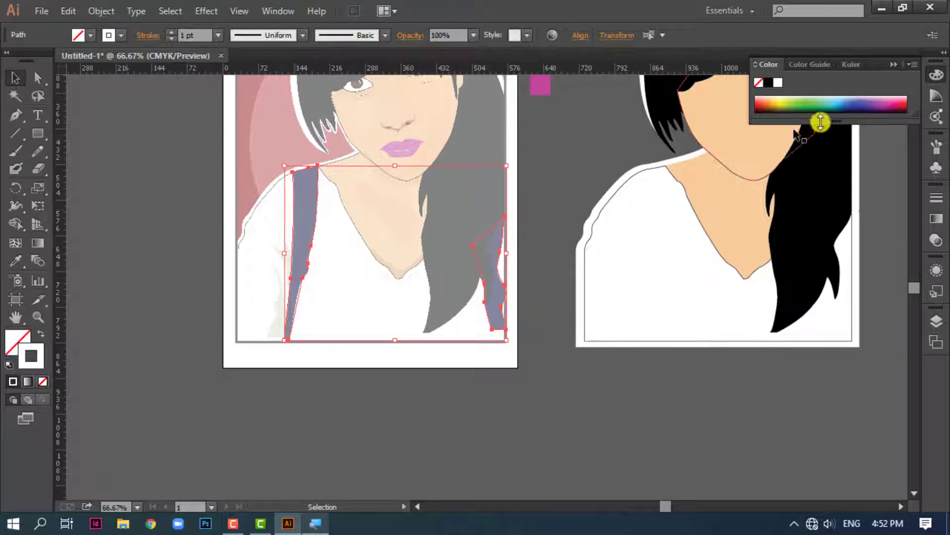
left_click(42, 335)
left_click_drag(196, 217, 536, 218)
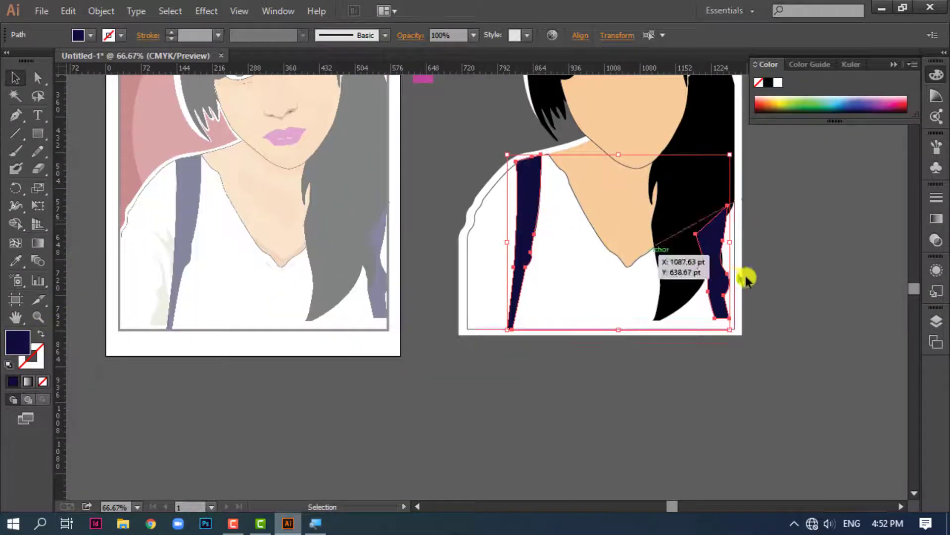
left_click(785, 297)
Rearrange the right navy strap so it lies behind the black hair and in front of the shirt
left_click(723, 270)
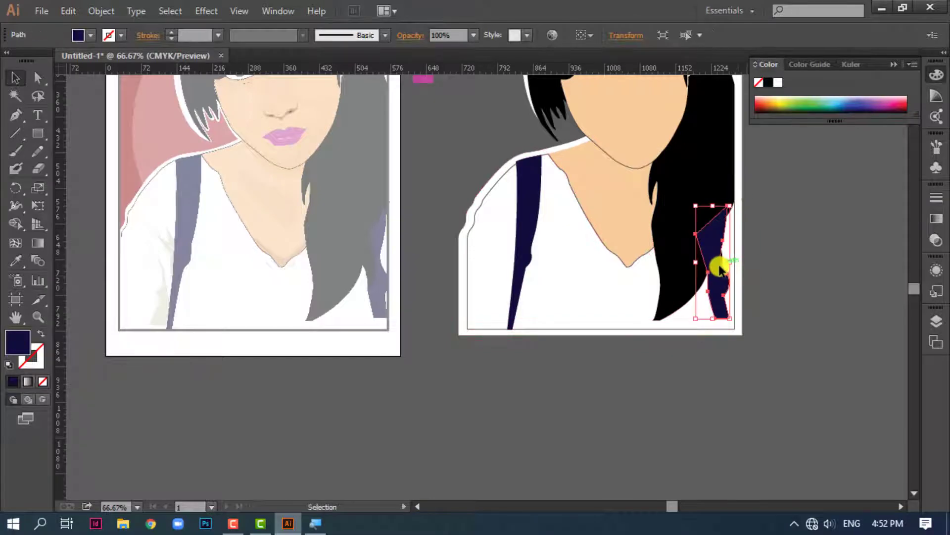
key("a")
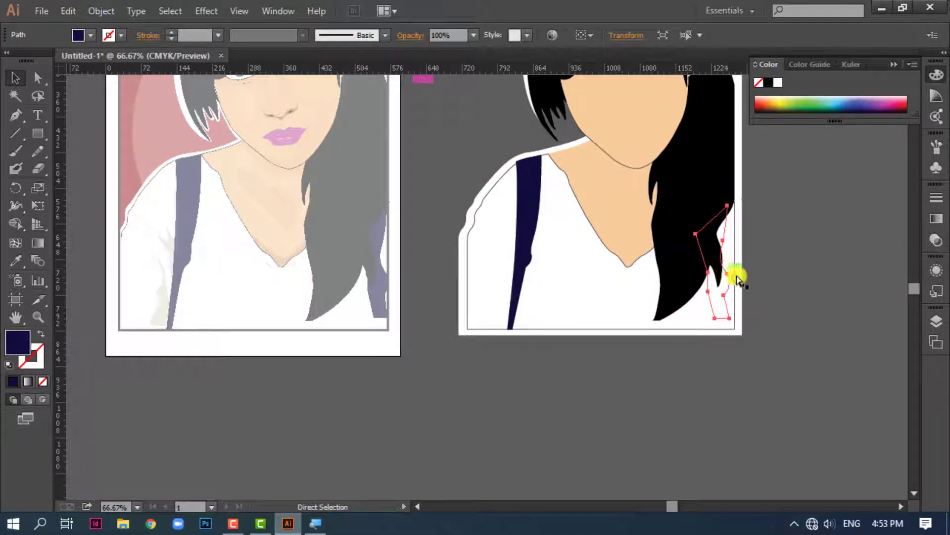
key("ctrl+shift+bracketright")
key("v")
left_click(773, 299)
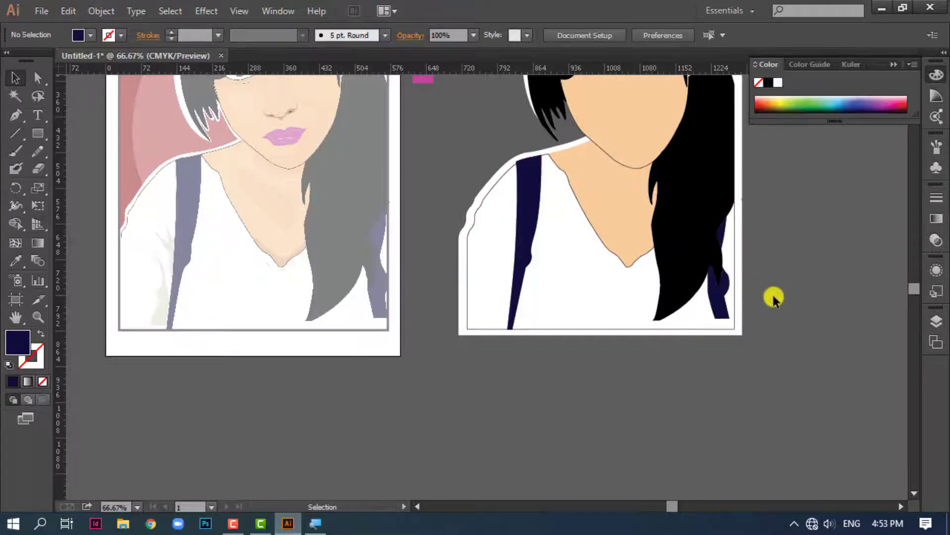
Adjust the anchor points and curve at the left strap's upper end to follow the shirt's shoulder line
key("ctrl+equal")
key("ctrl+equal")
key("ctrl+equal")
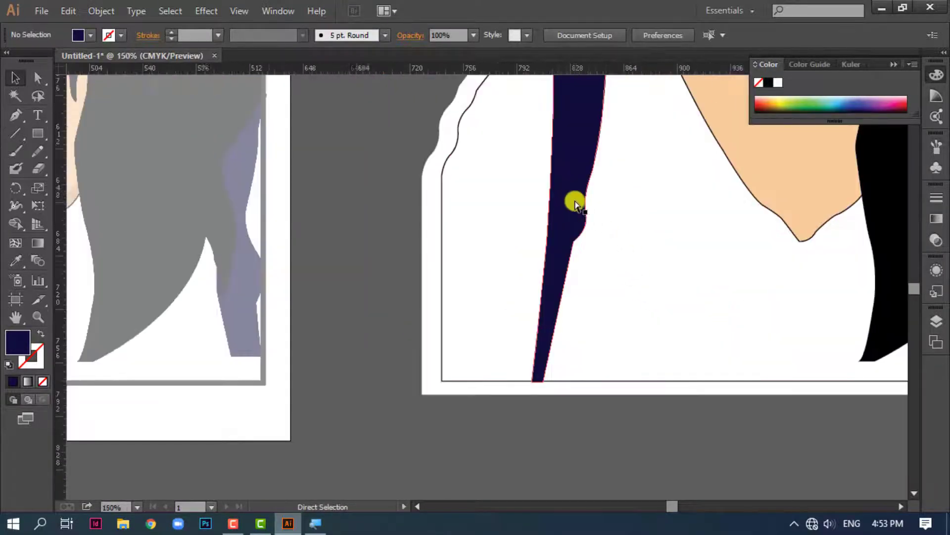
left_click_drag(616, 225, 607, 525)
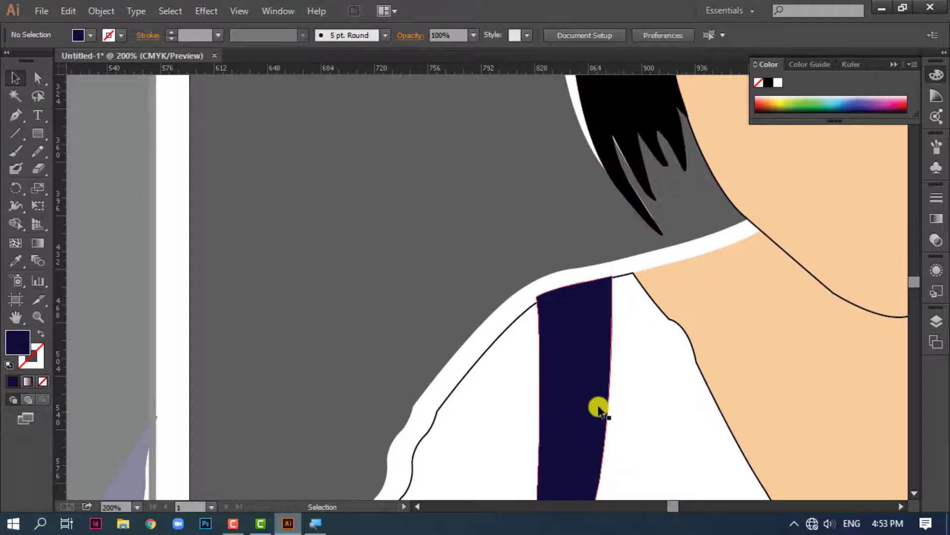
key("ctrl+equal")
key("ctrl+equal")
key("ctrl+equal")
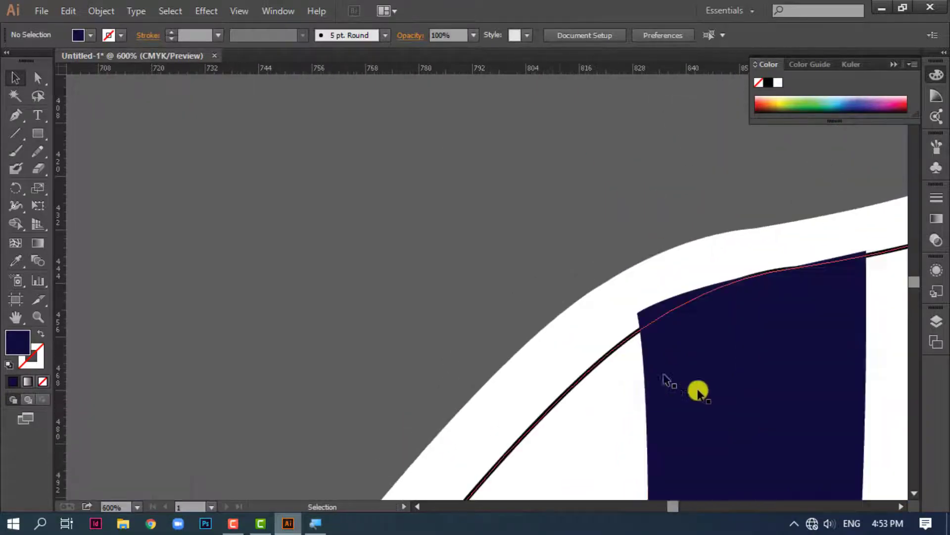
left_click_drag(558, 368, 466, 351)
left_click(460, 337)
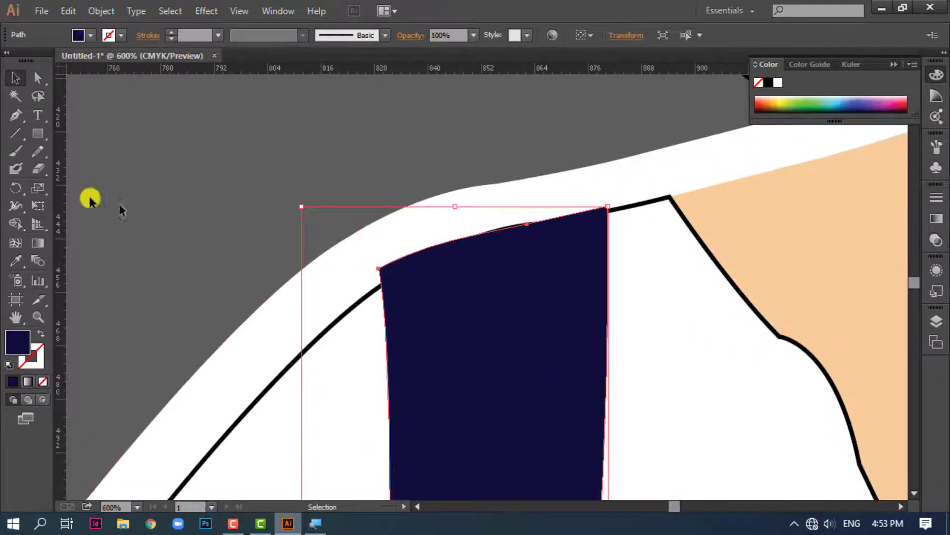
left_click(38, 84)
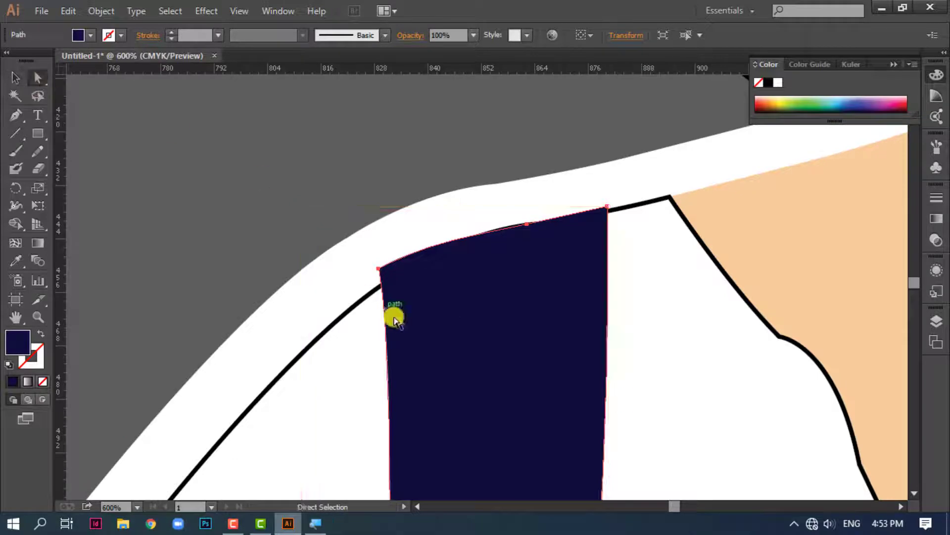
left_click(379, 269)
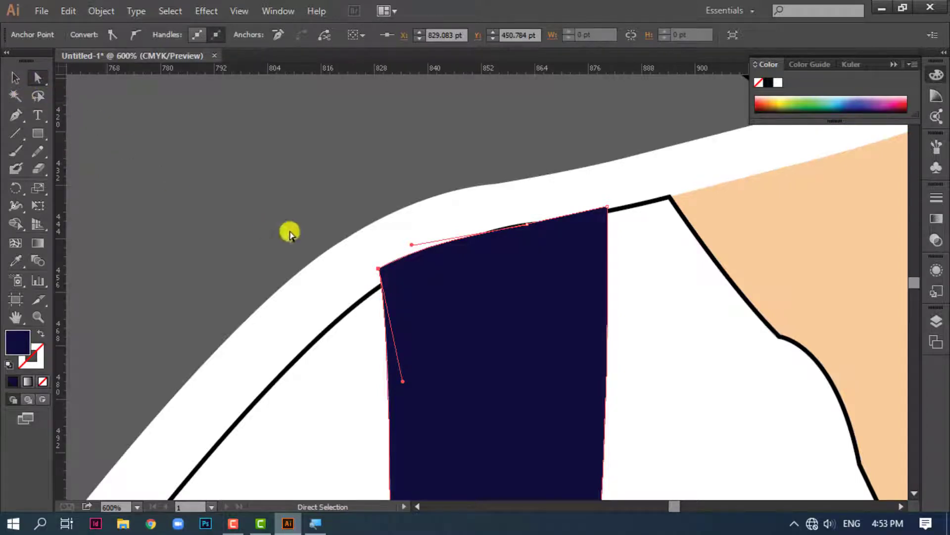
left_click_drag(379, 269, 382, 286)
left_click_drag(411, 245, 478, 226)
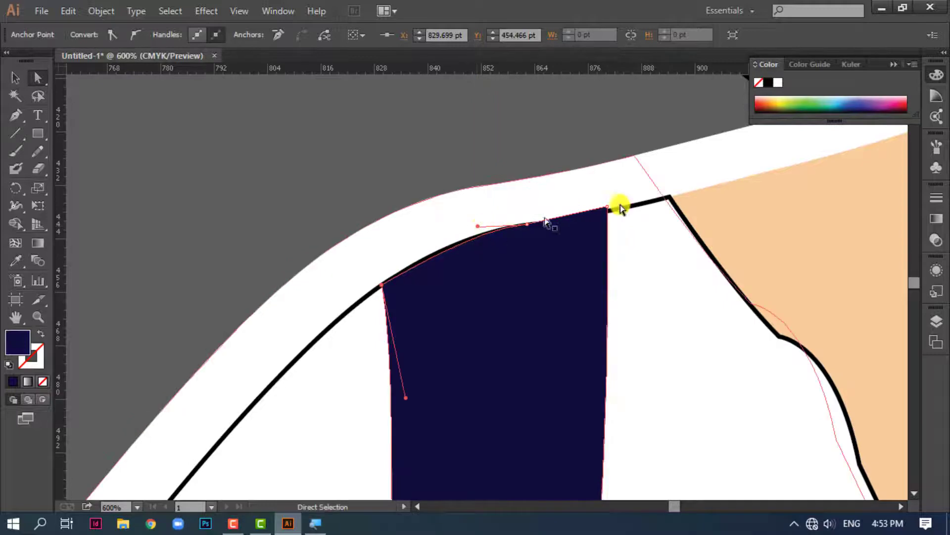
left_click(547, 131)
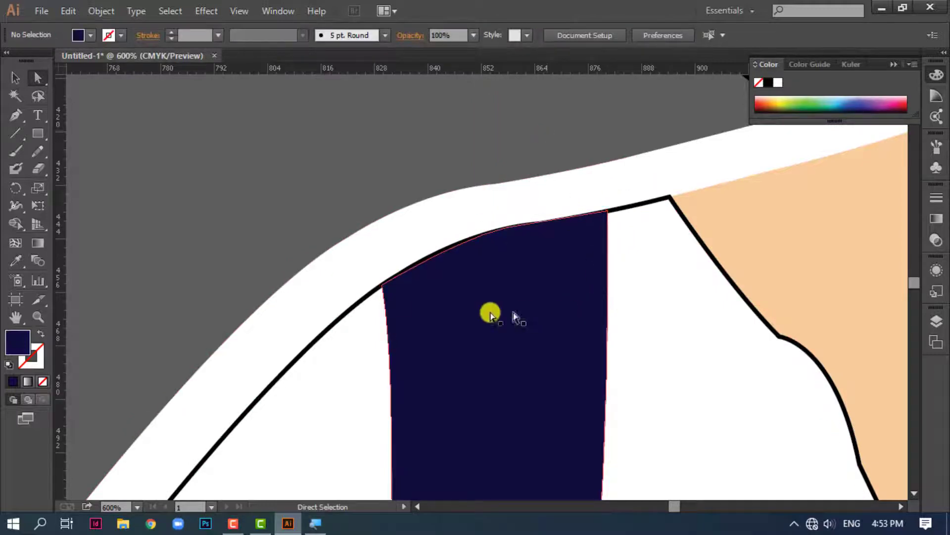
Shift the white backing's hair-tip anchor points right and down so they form a white edge around the black strand tips
left_click(437, 266)
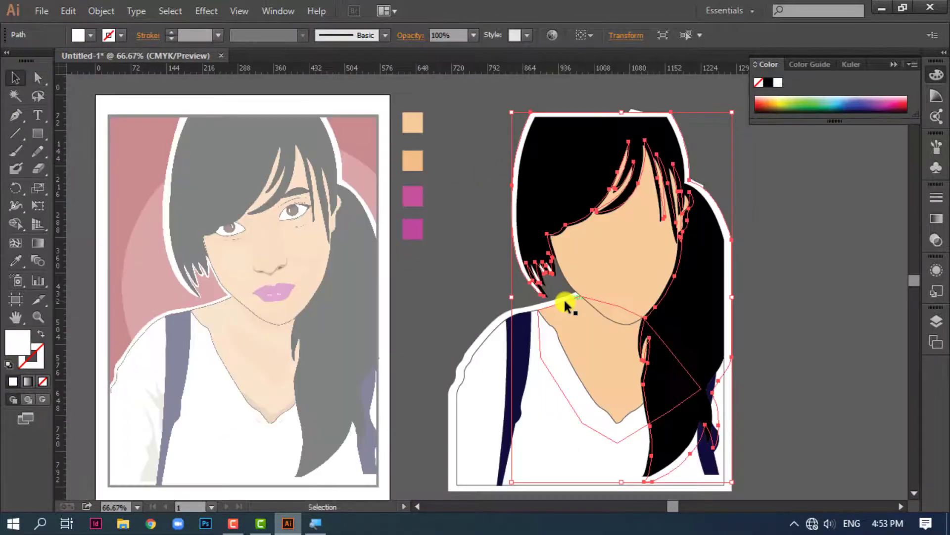
key("ctrl+=")
key("ctrl+=")
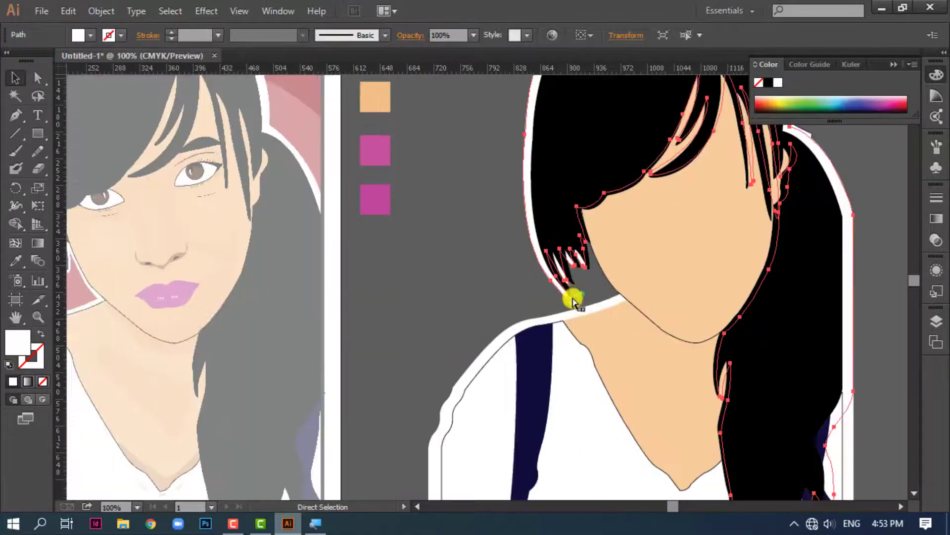
left_click_drag(639, 280, 461, 282)
key("ctrl+=")
key("ctrl+=")
left_click(38, 77)
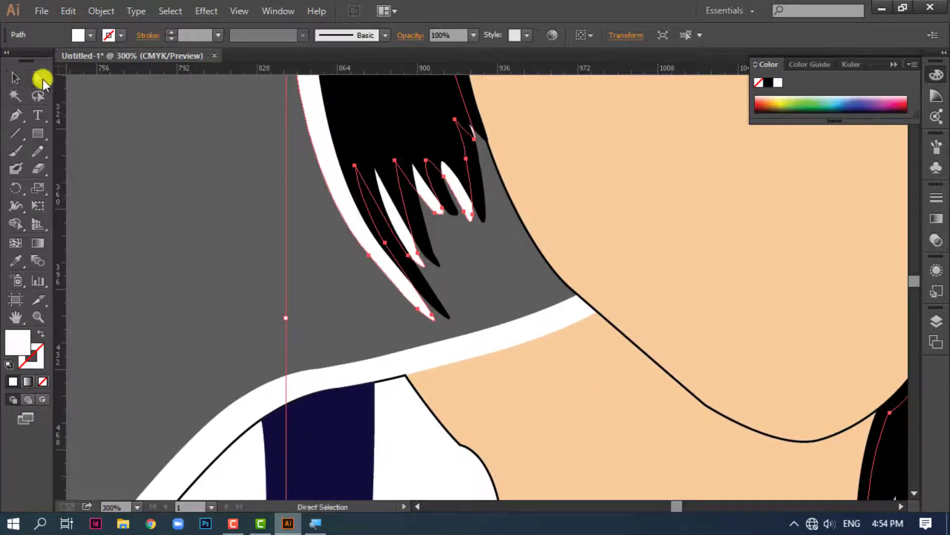
left_click_drag(471, 215, 444, 212)
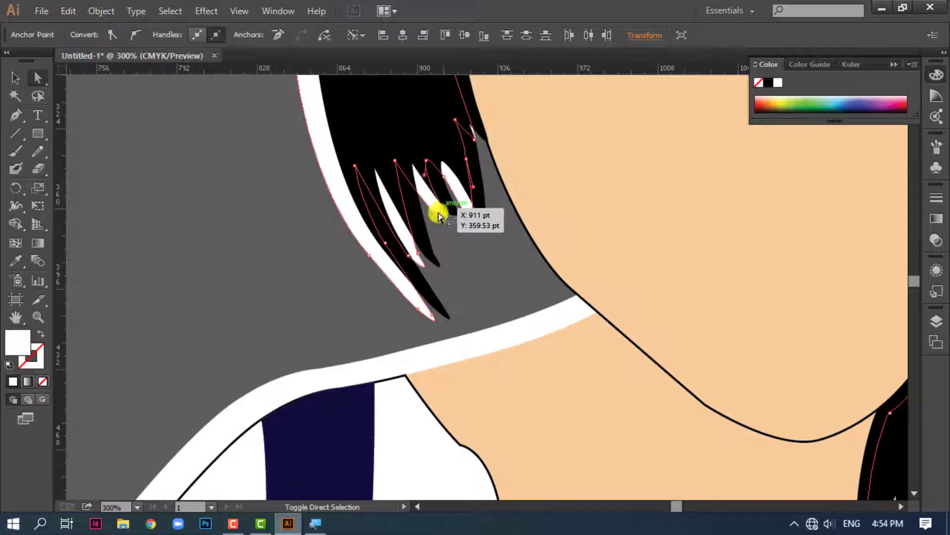
left_click(435, 213, "shift")
left_click(418, 253, "shift")
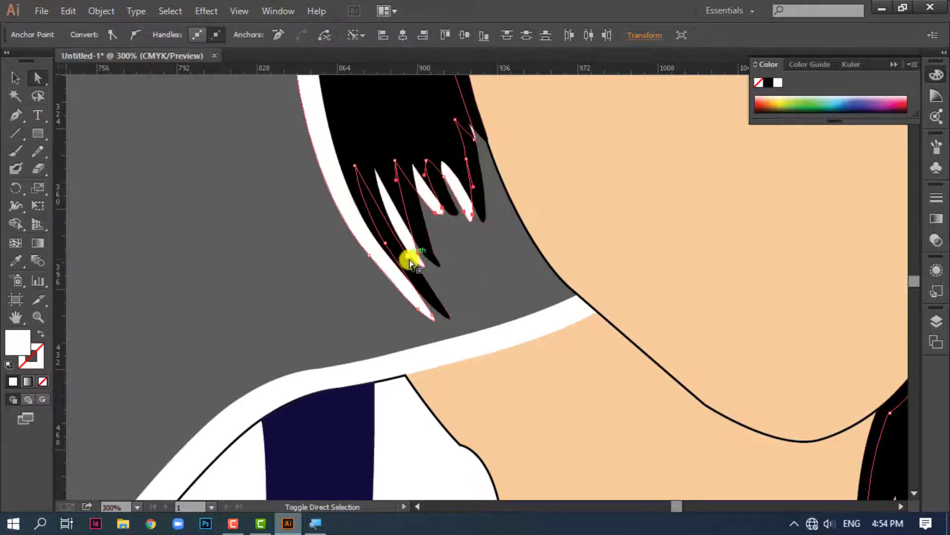
left_click(409, 259, "shift")
key("ctrl+z")
left_click(431, 316, "shift")
key("Right")
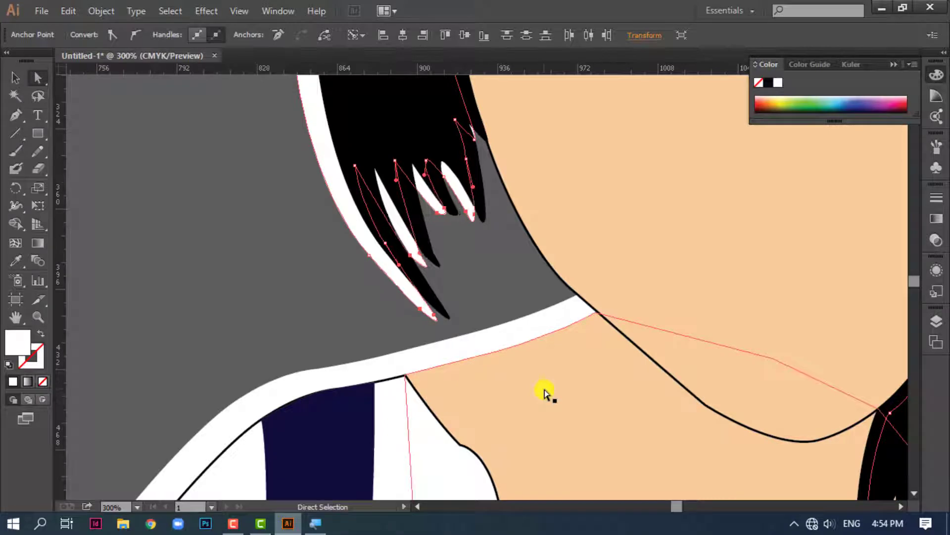
key("Right")
key("Right")
key("Right")
key("Right")
key("Right")
key("Right")
key("Right")
key("Right")
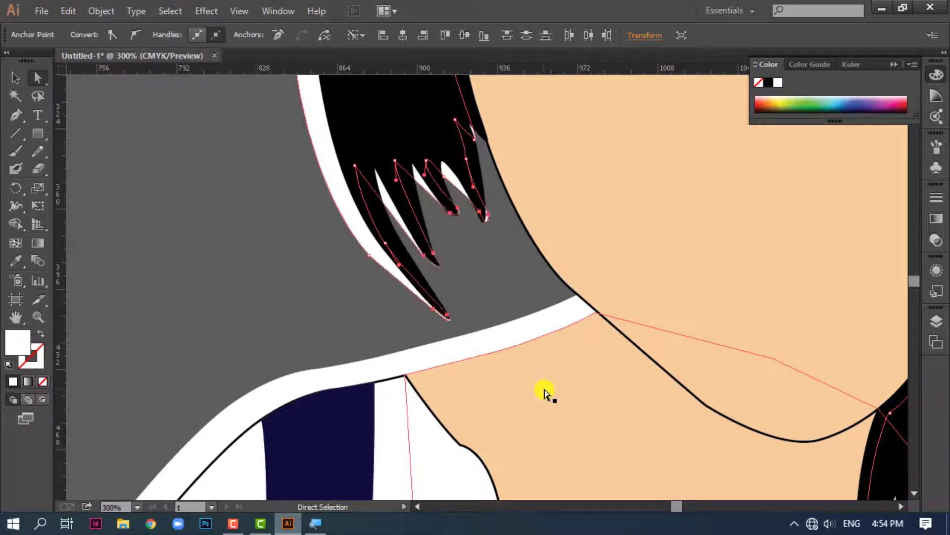
key("Down")
key("Down")
key("Down")
key("Down")
key("Down")
key("Down")
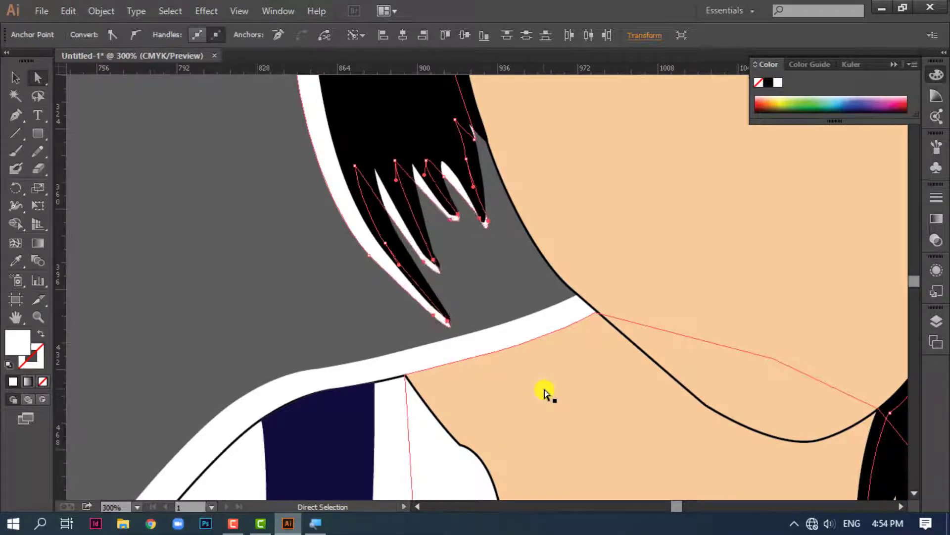
Reshape the white backing along the hair strand nearest the face and shift the neighbouring strand tip's anchor point slightly right
left_click(536, 315)
left_click_drag(467, 159, 473, 133)
left_click(514, 239)
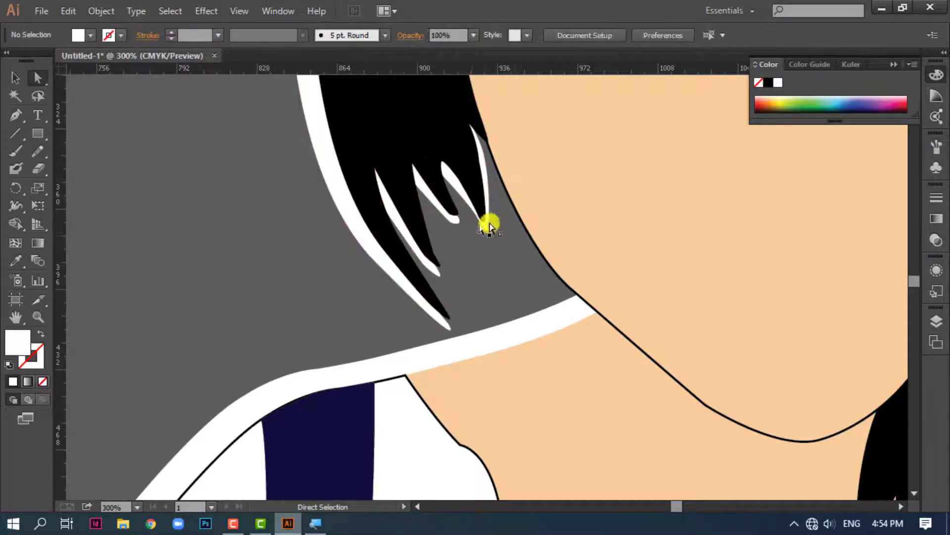
left_click(459, 218)
mouse_move(460, 222)
left_mouse_down()
mouse_move(455, 212)
mouse_move(473, 221)
left_mouse_up()
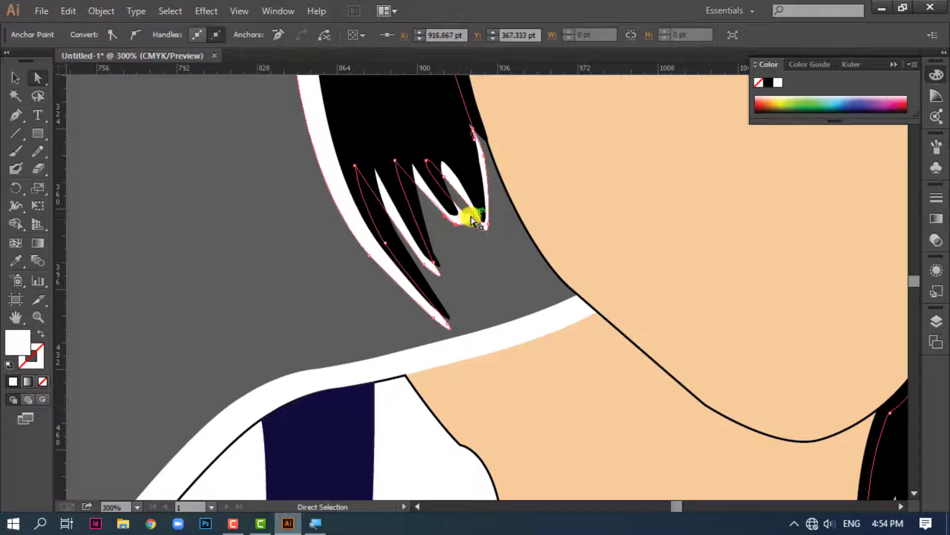
left_click(497, 301)
Draw a rectangle covering the whole portrait copy and fill it with dark red
key("ctrl+minus")
key("ctrl+minus")
key("ctrl+minus")
key("ctrl+minus")
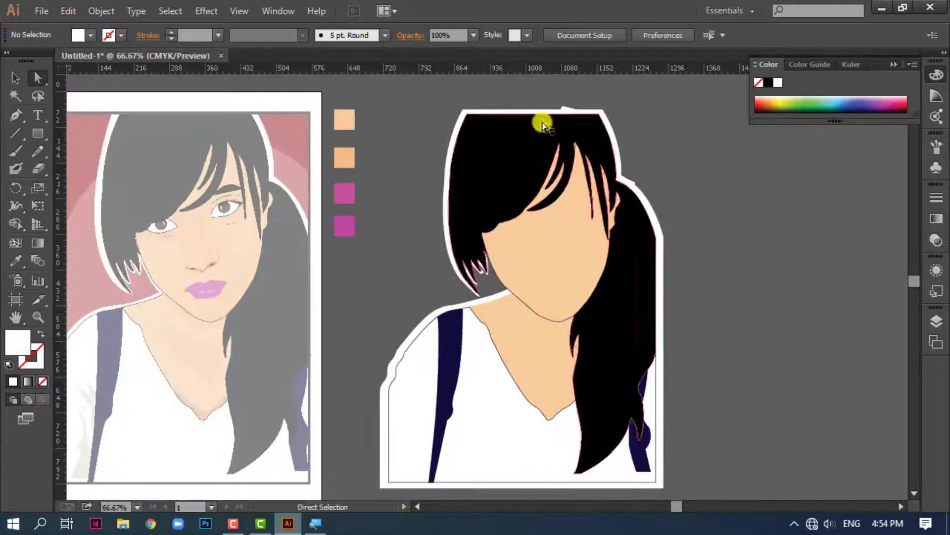
key("ctrl+minus")
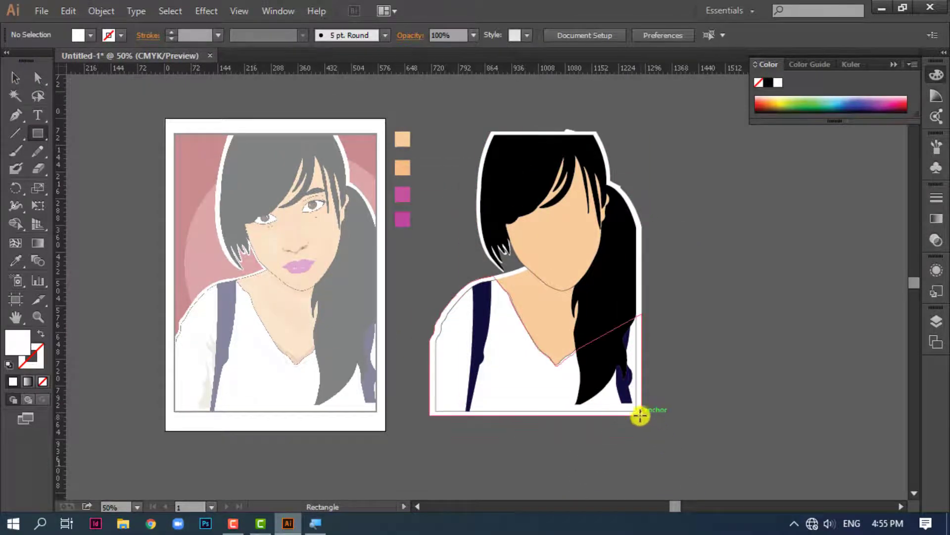
left_click_drag(640, 416, 429, 132)
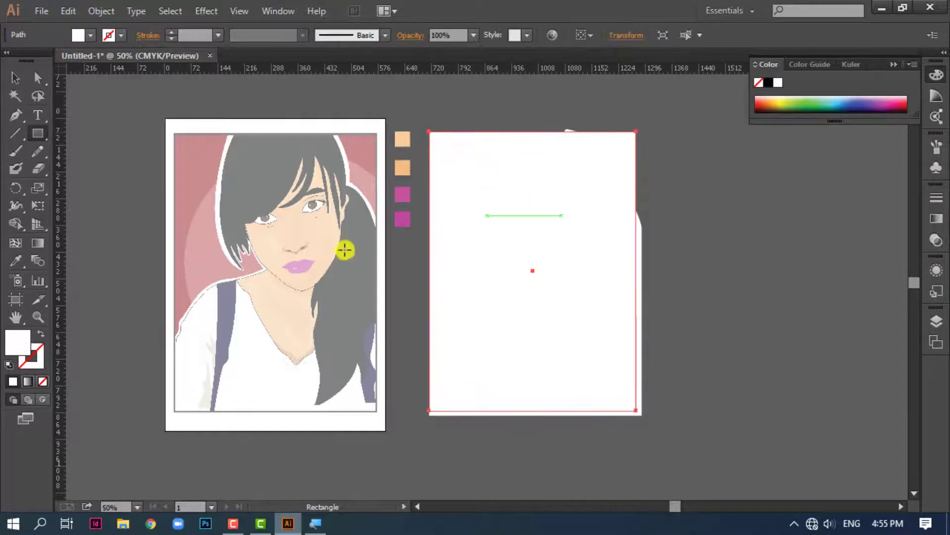
left_click(761, 102)
left_click(759, 105)
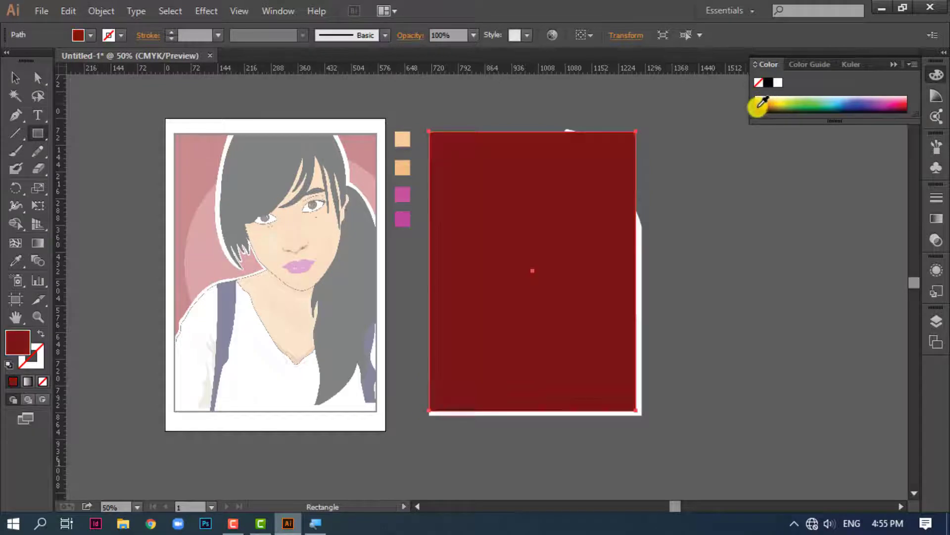
Send the dark red rectangle backward until it lies behind the portrait shapes as a background
key("ctrl+[")
key("ctrl+[")
key("ctrl+[")
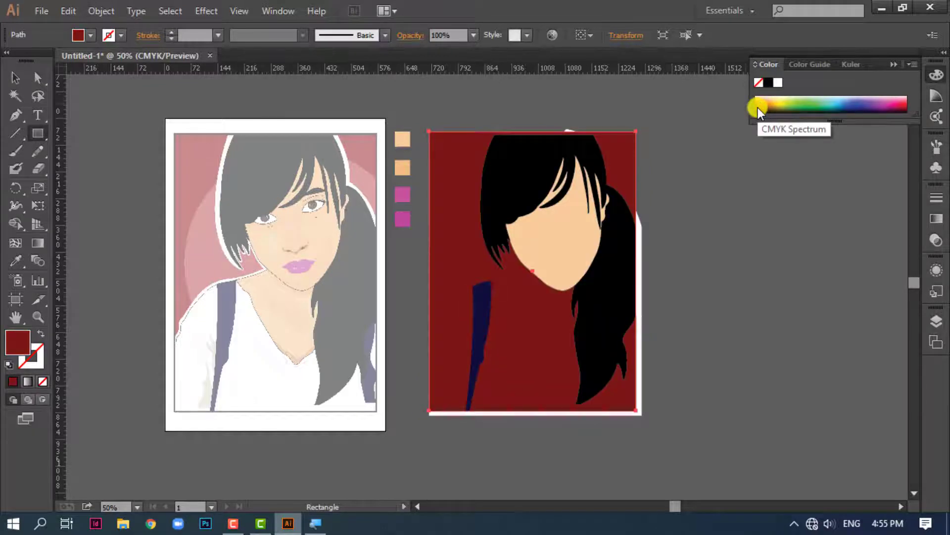
key("ctrl+[")
key("ctrl+[")
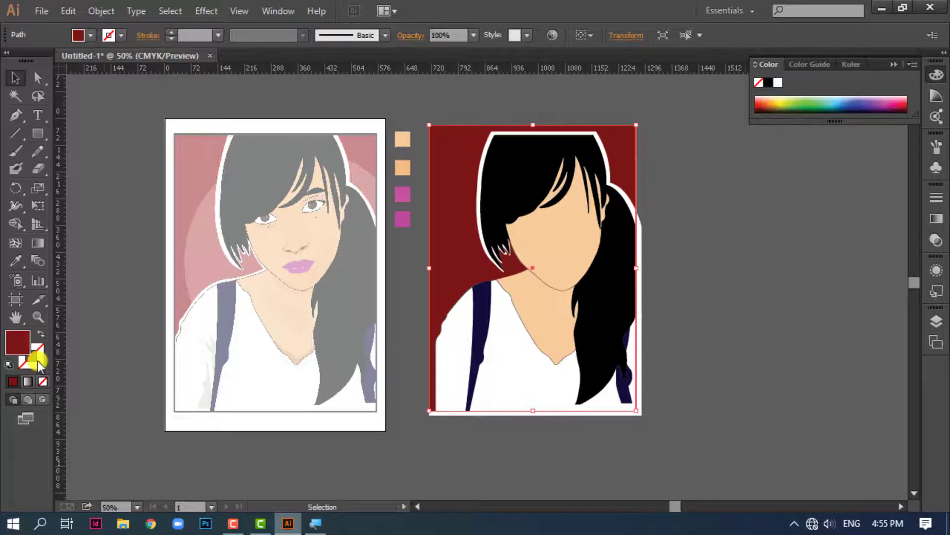
Add a thick black stroke to the dark red background rectangle and extend it to the white backing's outer edges
left_click(36, 360)
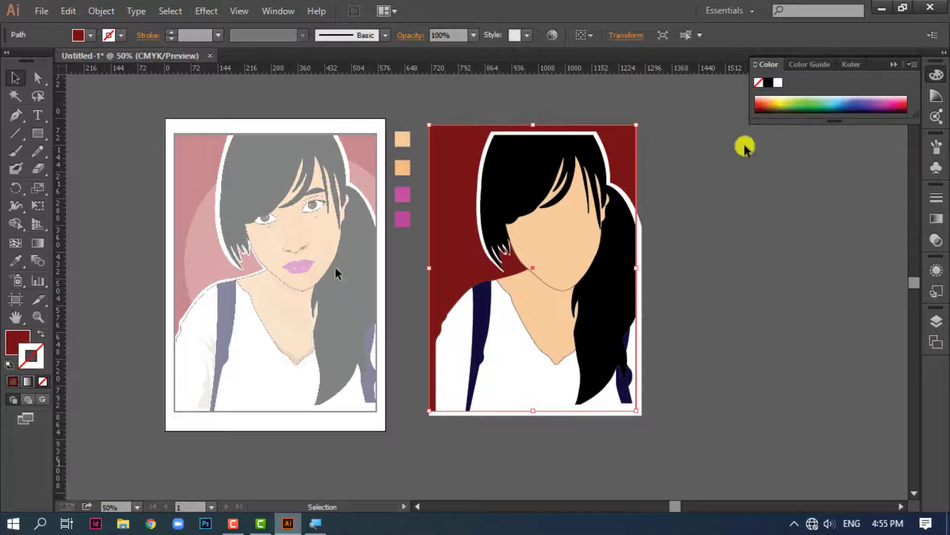
left_click(768, 83)
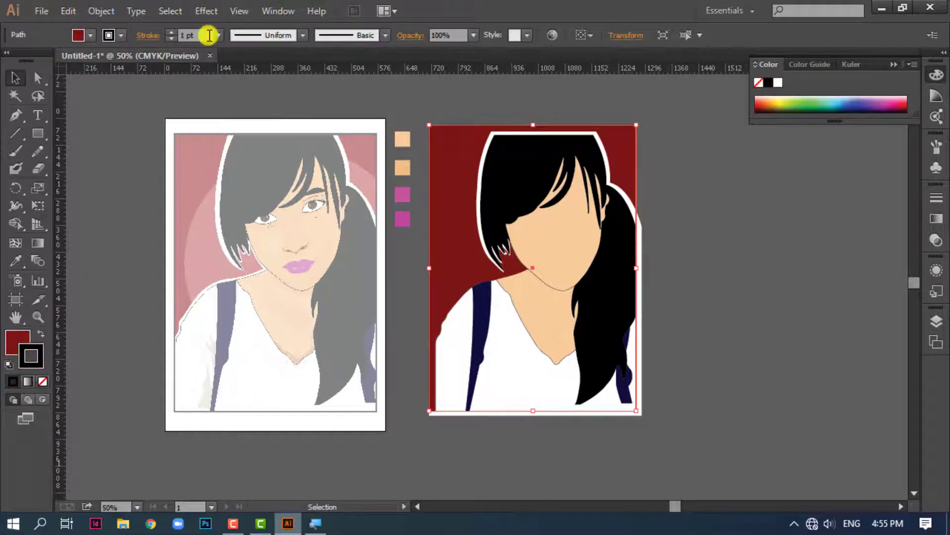
left_click(173, 31)
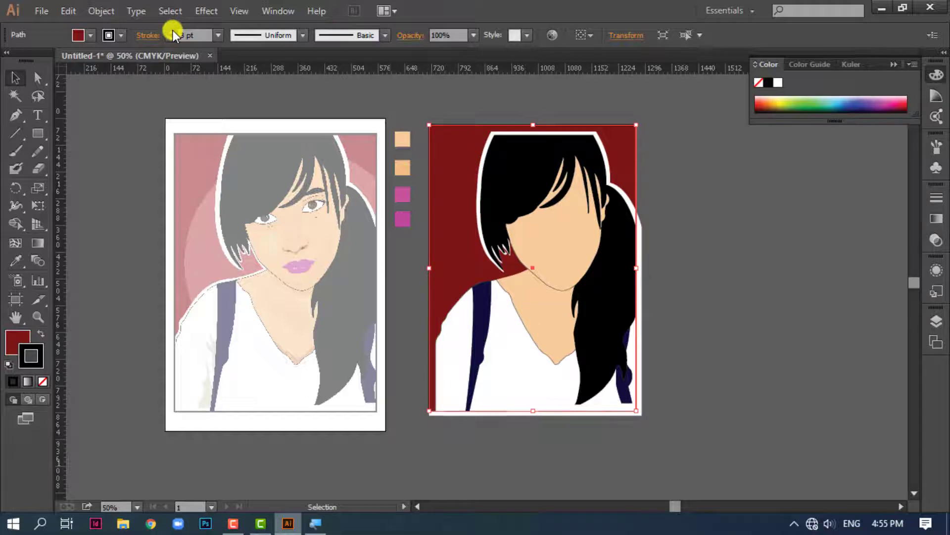
left_click(173, 31)
left_click(173, 31)
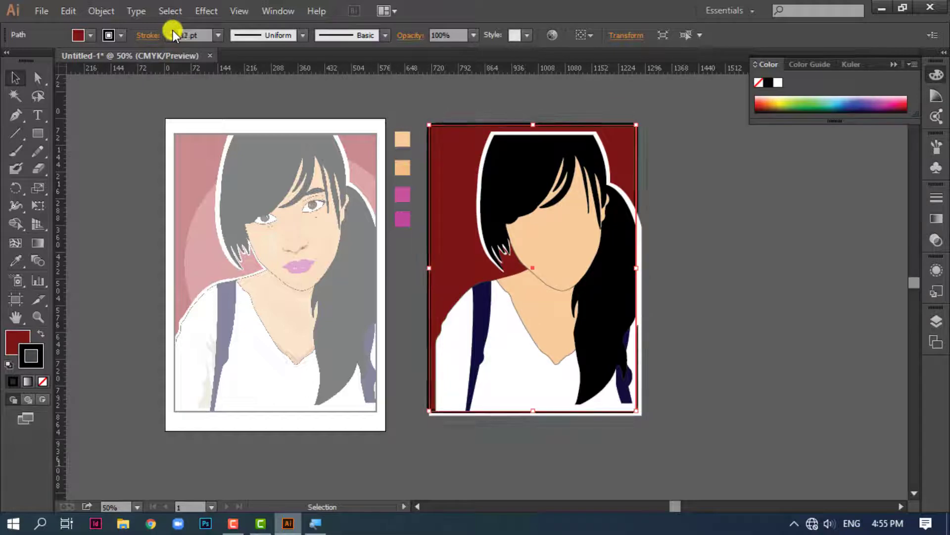
left_click(173, 32)
left_click(736, 308)
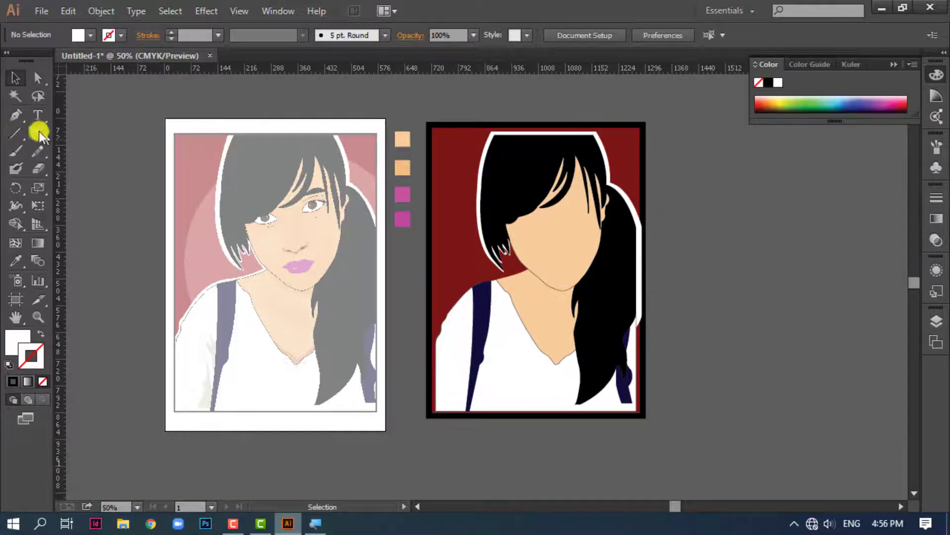
Draw a large white circle with the Ellipse tool and move it over the portrait, slightly overlapping the background's right edge
left_click_drag(38, 132, 96, 177)
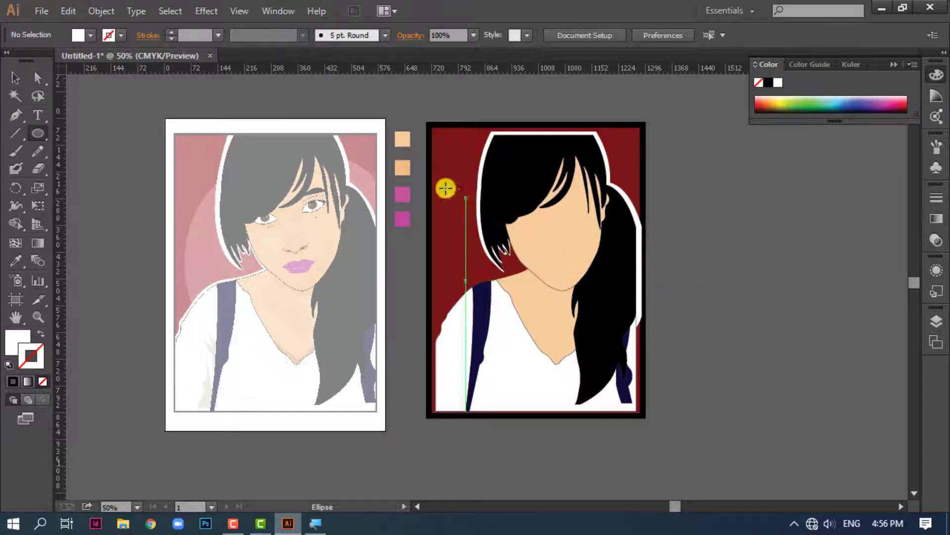
left_click_drag(691, 212, 871, 420)
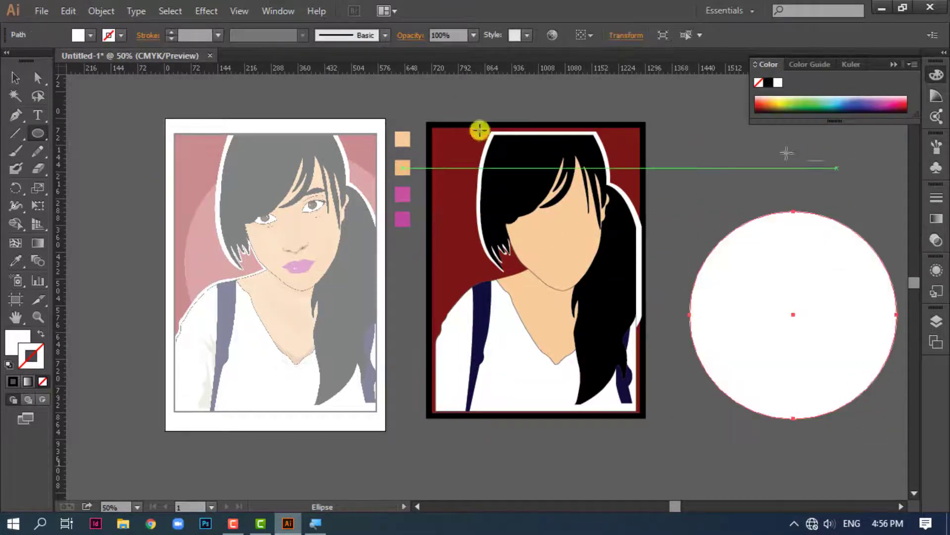
left_click(14, 78)
left_click_drag(830, 350, 602, 292)
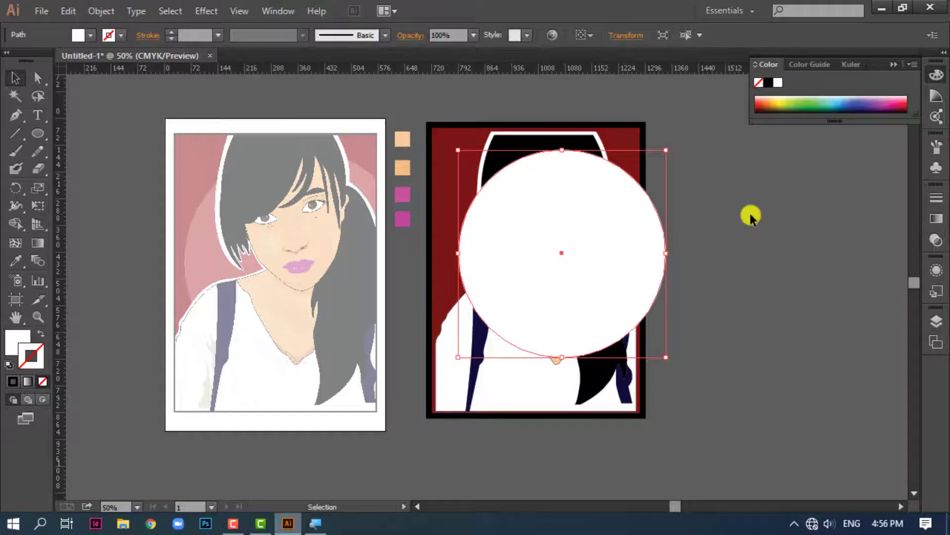
left_click(750, 213)
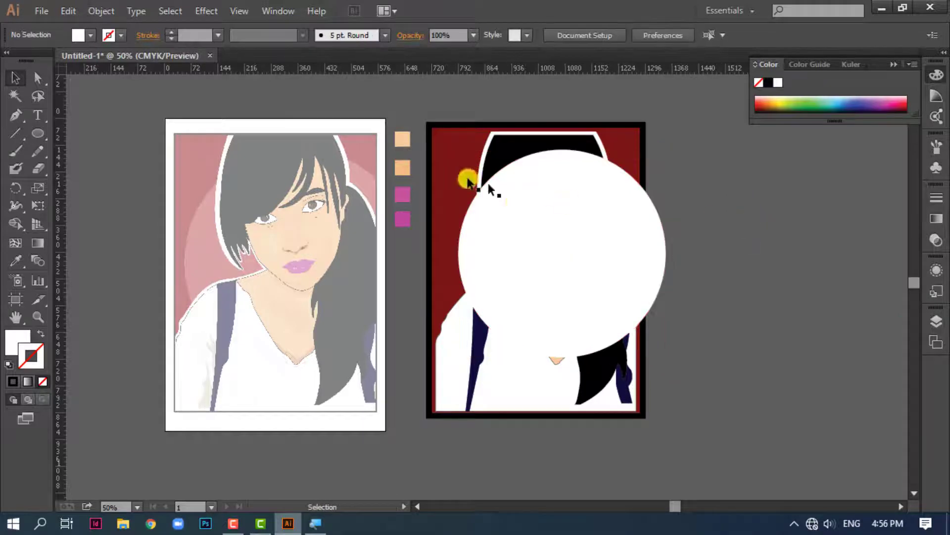
Send the white circle backward until it lies behind the portrait and its red background
left_click(553, 227)
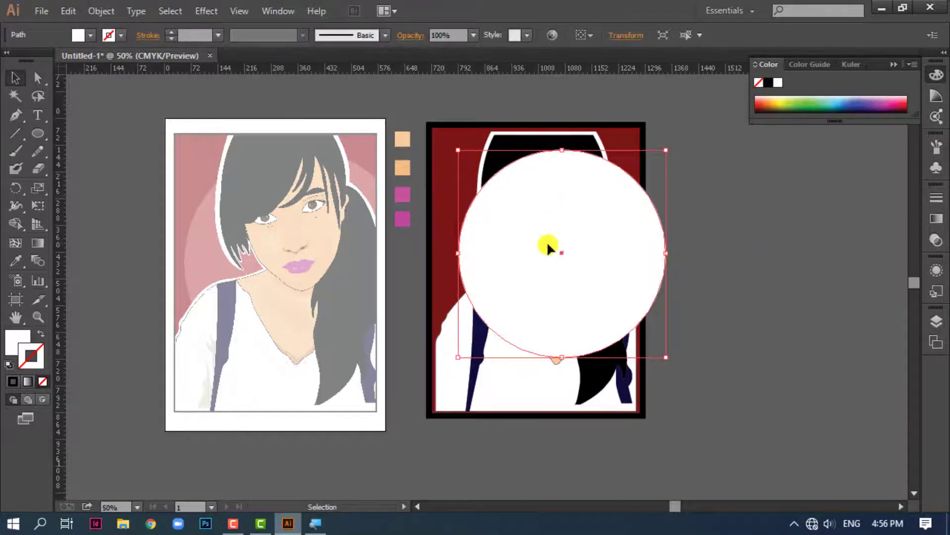
key("a")
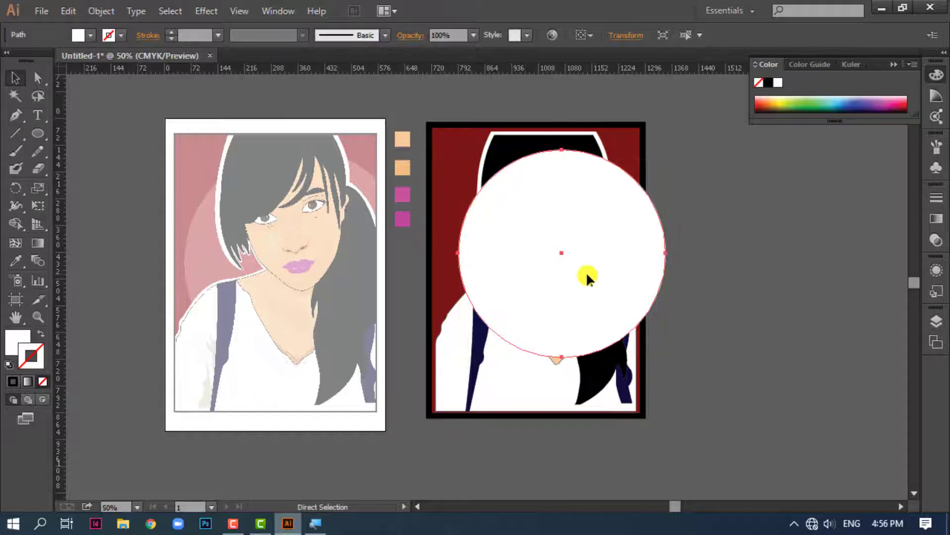
key("ctrl+bracketleft")
key("ctrl+bracketleft")
key("ctrl+bracketleft")
key("ctrl+bracketleft")
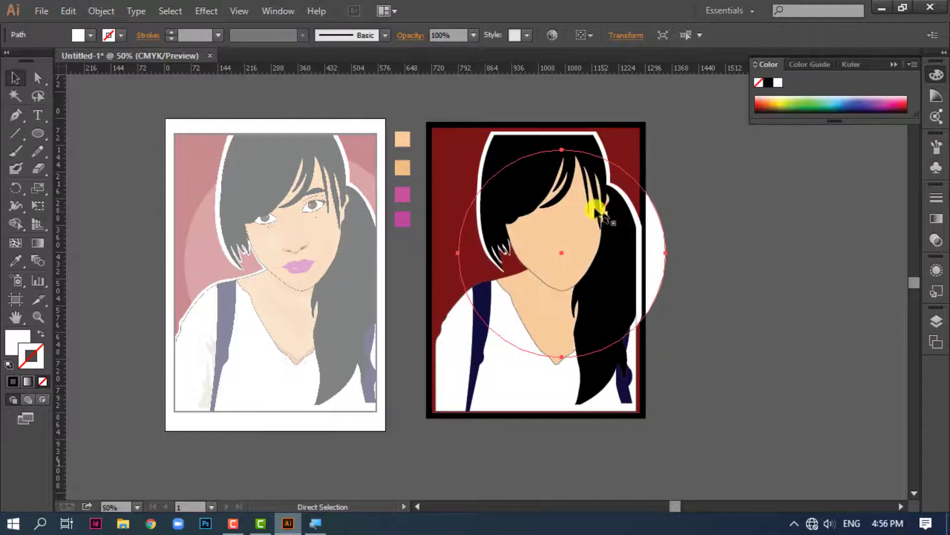
Make a clipping mask from the background rectangle and the circle so the circle is trimmed to the rectangle
key("v")
left_click(449, 194, "shift")
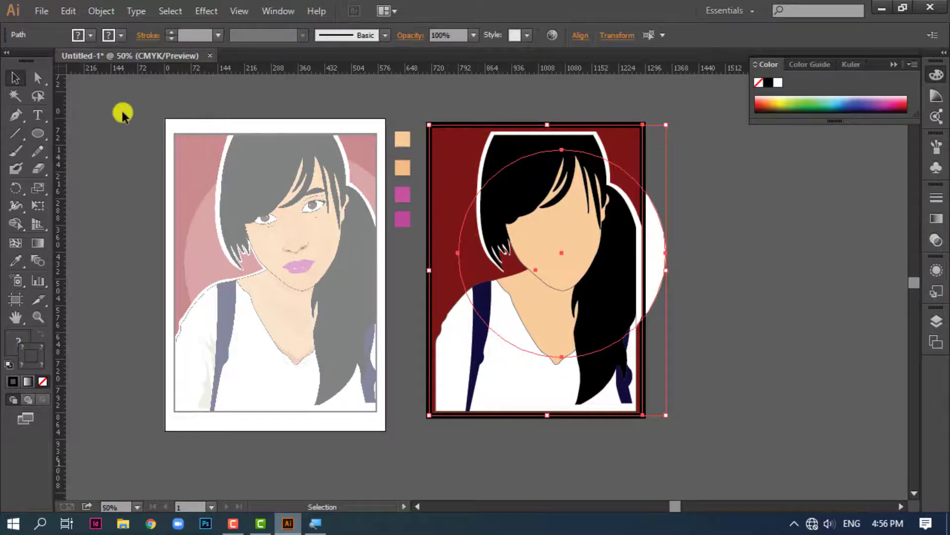
right_click(661, 262)
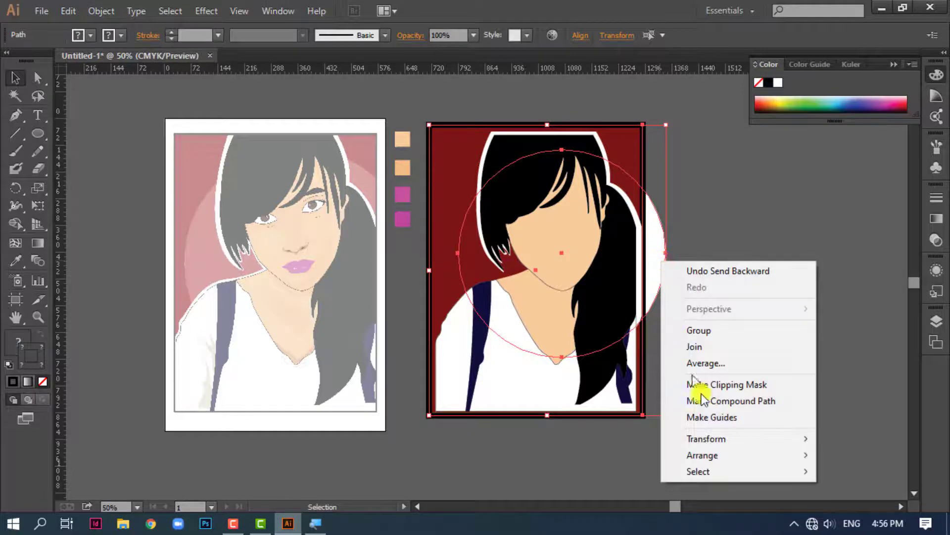
left_click(718, 387)
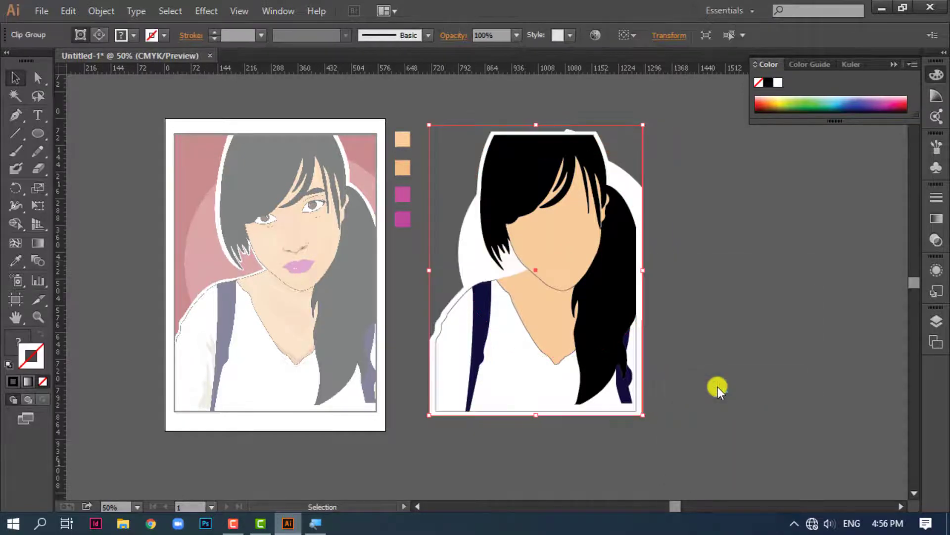
left_click(747, 333)
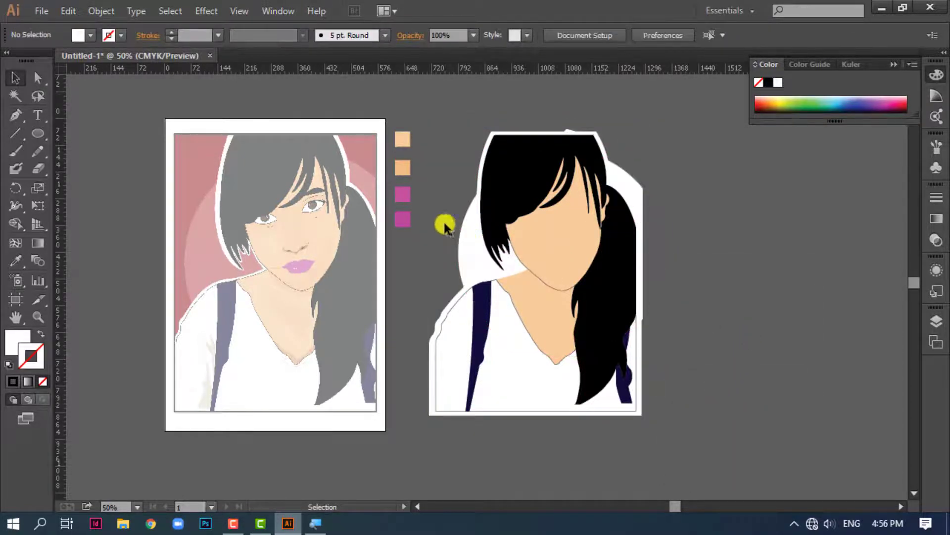
Fill the clip group's background rectangle with a dark brownish red
left_click(470, 210)
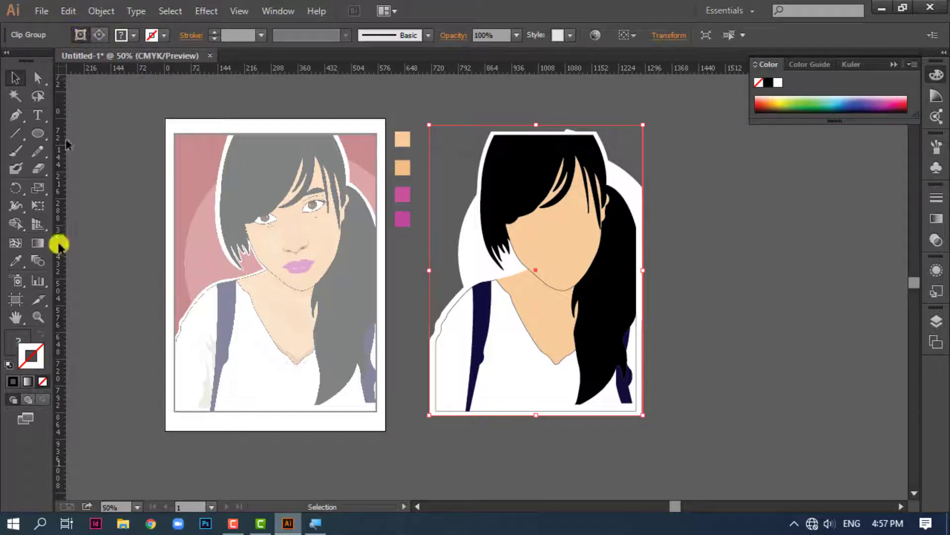
left_click(19, 335)
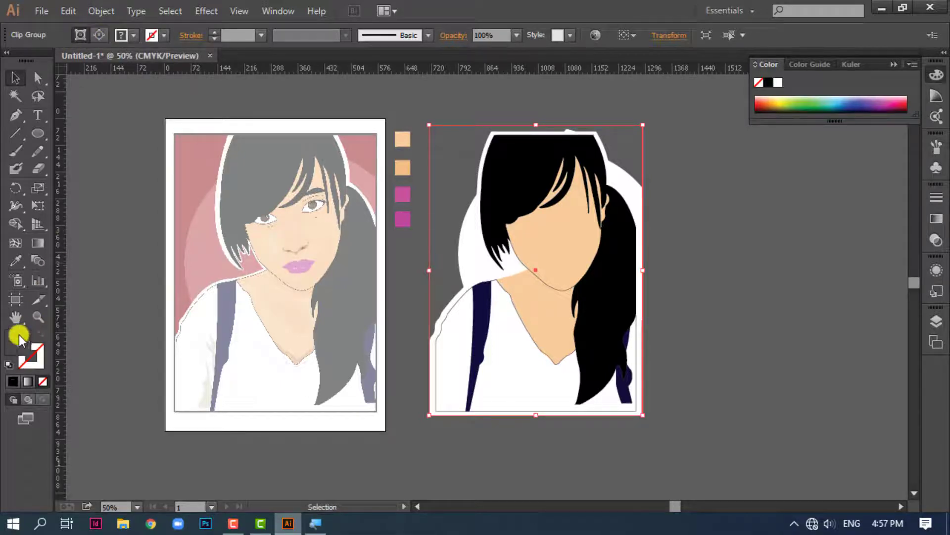
left_click(766, 108)
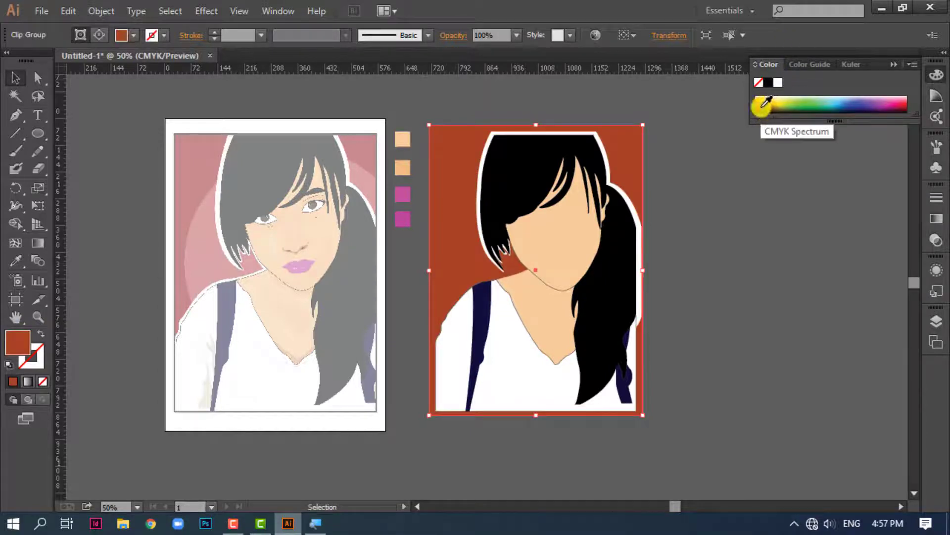
left_click(763, 106)
Fill the clipped circle inside the group with white, and open the clip group's opacity setting
left_click(100, 34)
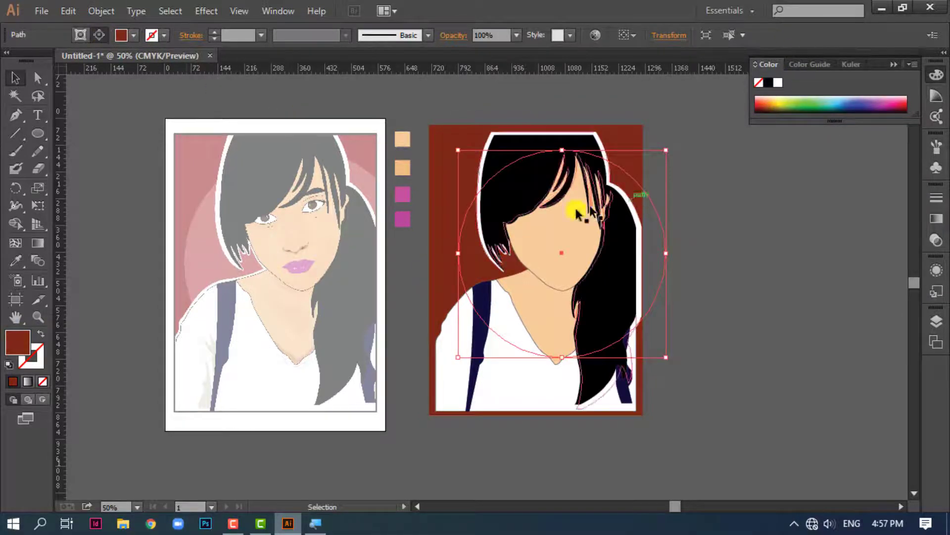
left_click(777, 84)
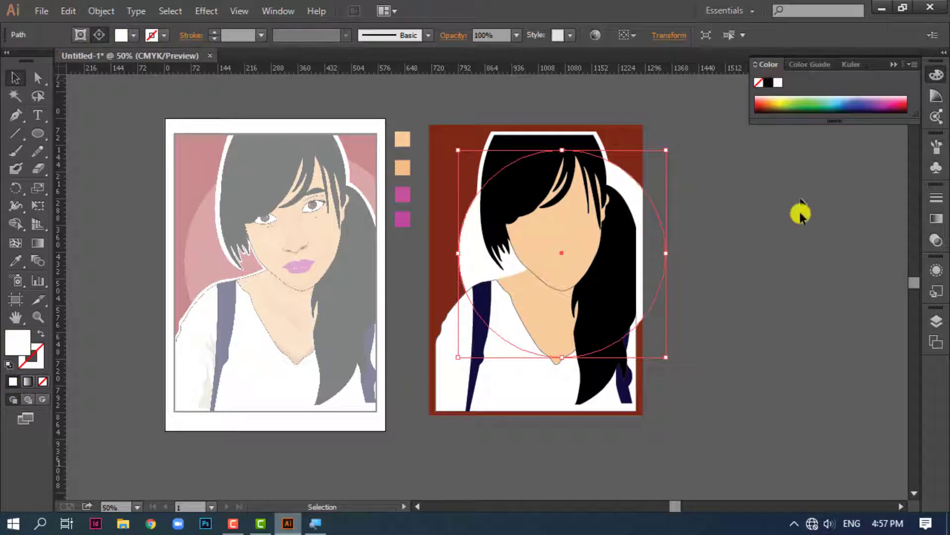
left_click(649, 275)
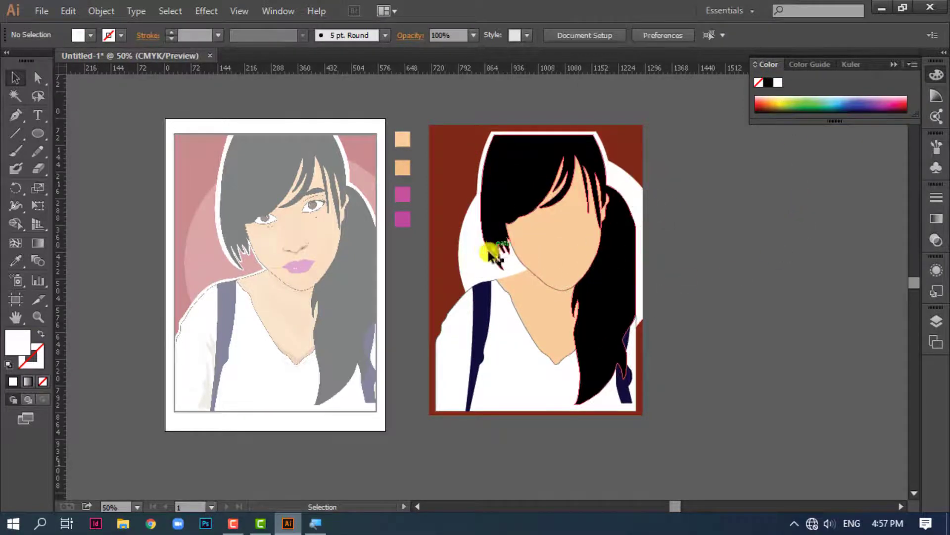
left_click(468, 258)
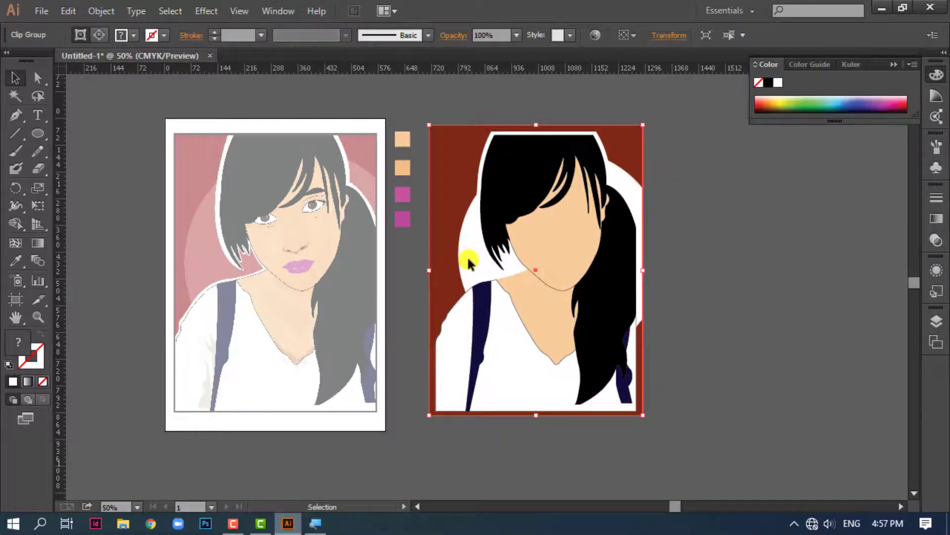
left_click(518, 35)
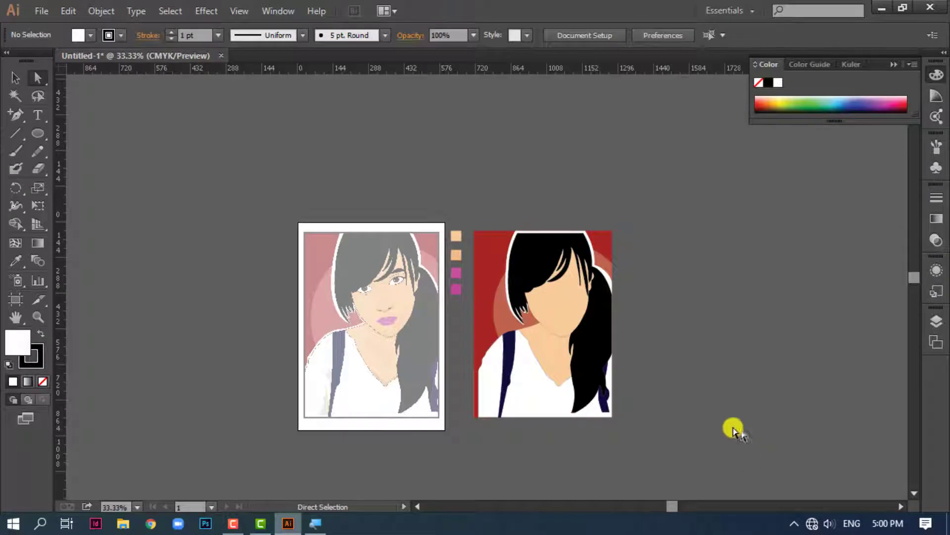
Examine the eyes on the faded reference portrait at close range
key("ctrl+=")
key("ctrl+=")
key("ctrl+=")
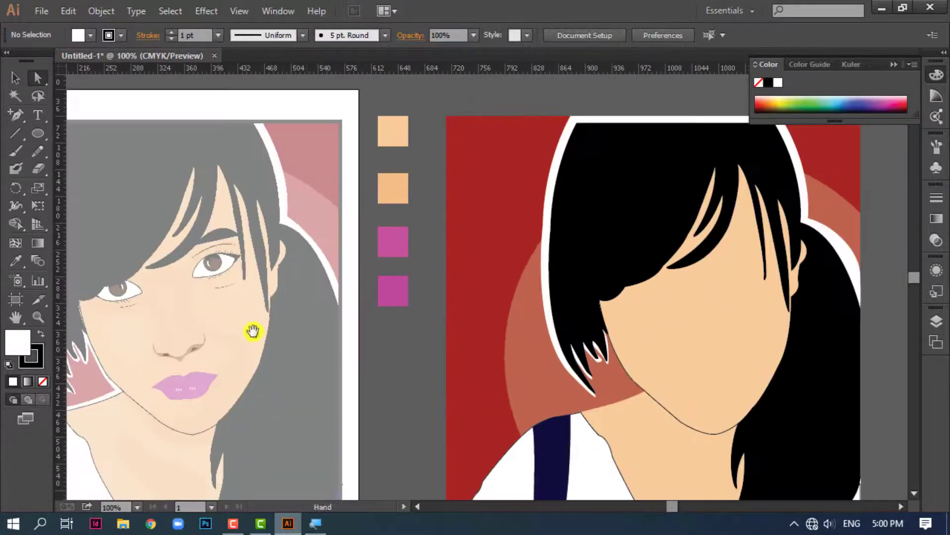
left_click_drag(250, 329, 526, 331)
key("ctrl+=")
key("ctrl+=")
key("ctrl+=")
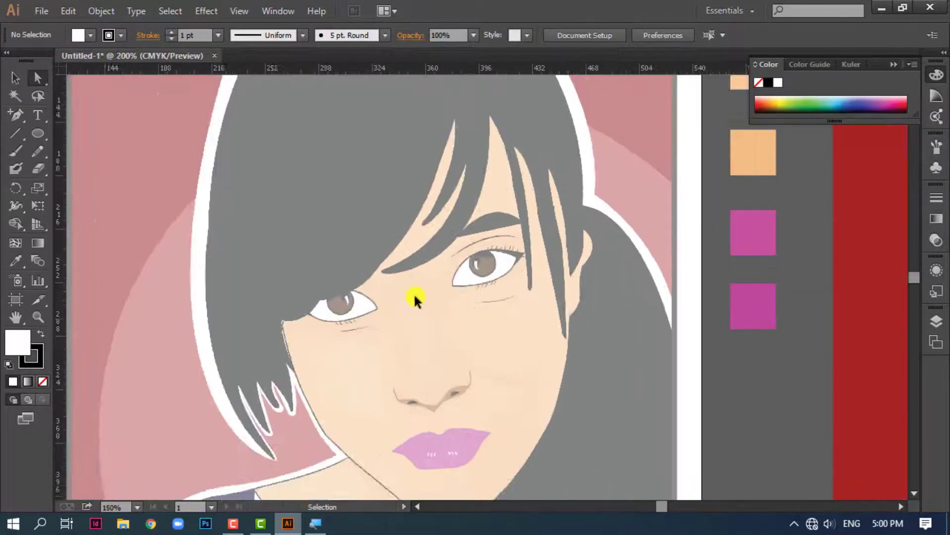
left_click_drag(444, 319, 512, 278)
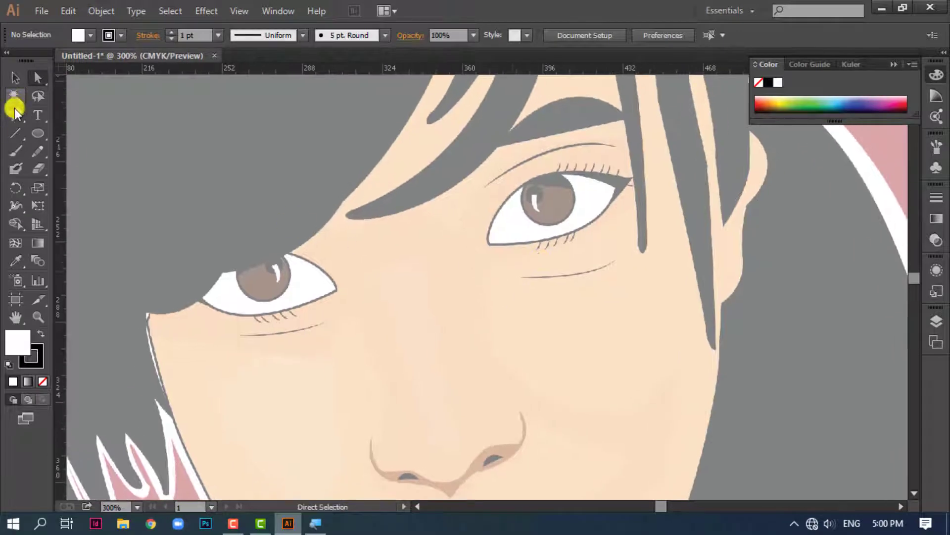
Trace the white almond shape of the uncovered reference eye with the Pen tool and move it onto the cheek below
left_click_drag(20, 117, 85, 116)
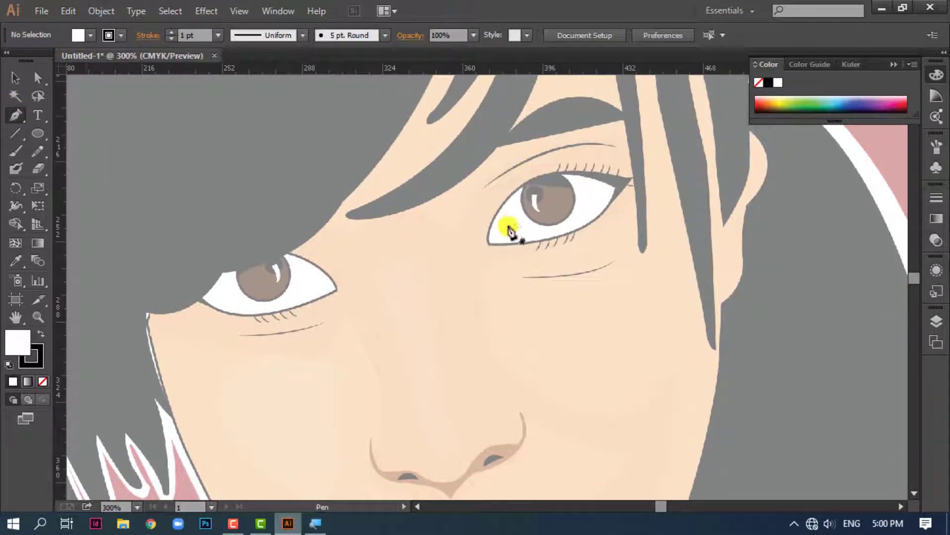
left_click_drag(490, 247, 573, 155)
left_click(529, 183)
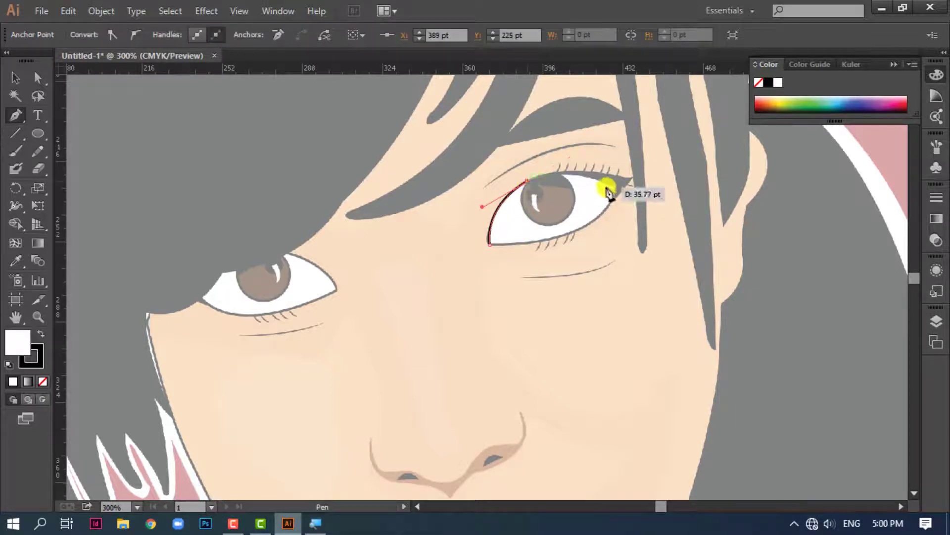
left_click_drag(630, 188, 630, 216)
left_click_drag(490, 245, 366, 244)
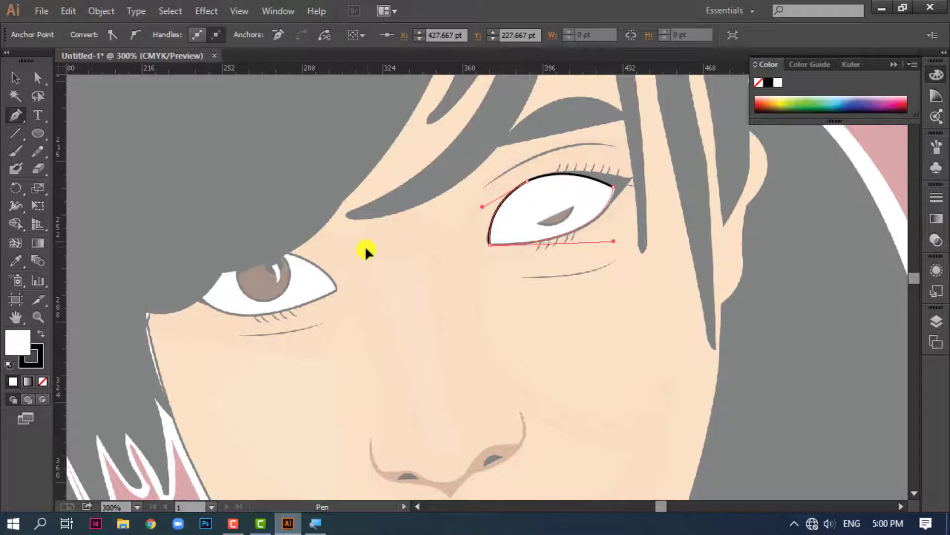
left_click(13, 77)
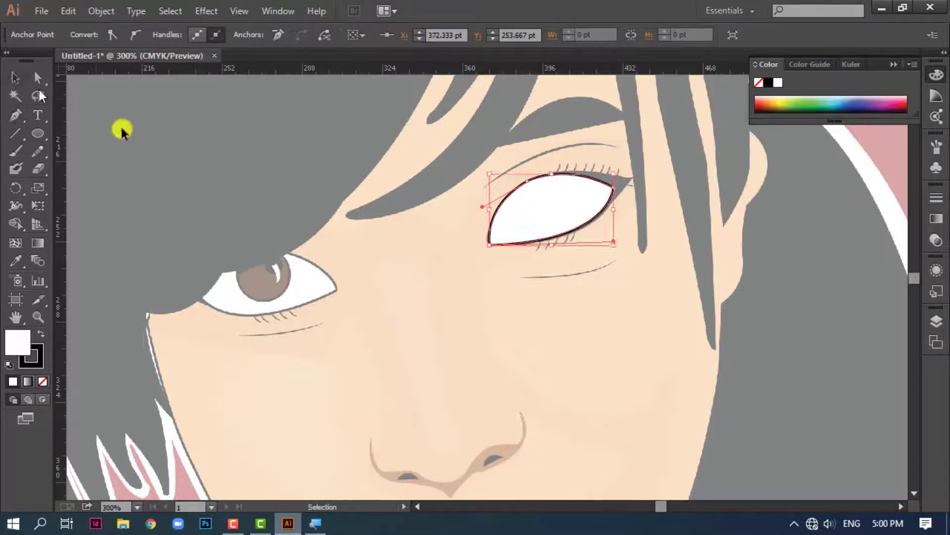
left_click_drag(578, 225, 593, 345)
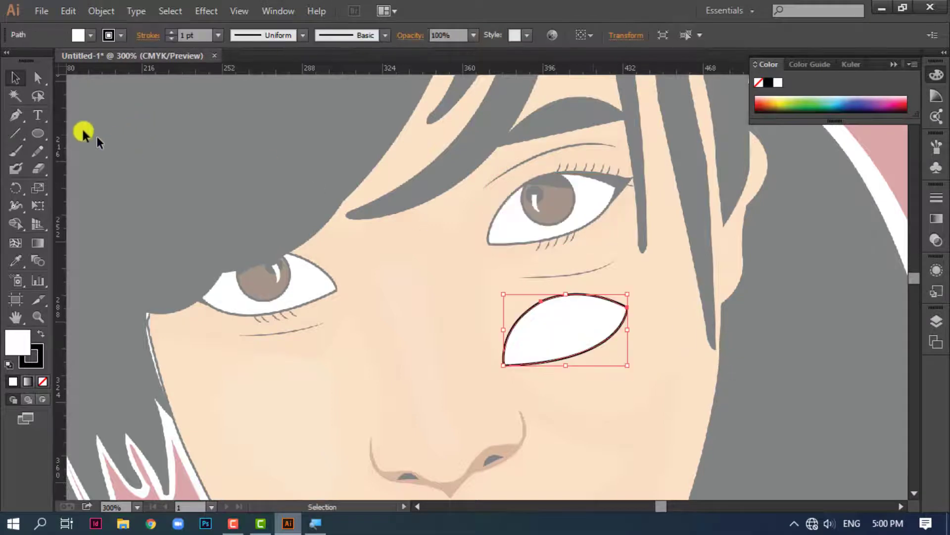
left_click(17, 114)
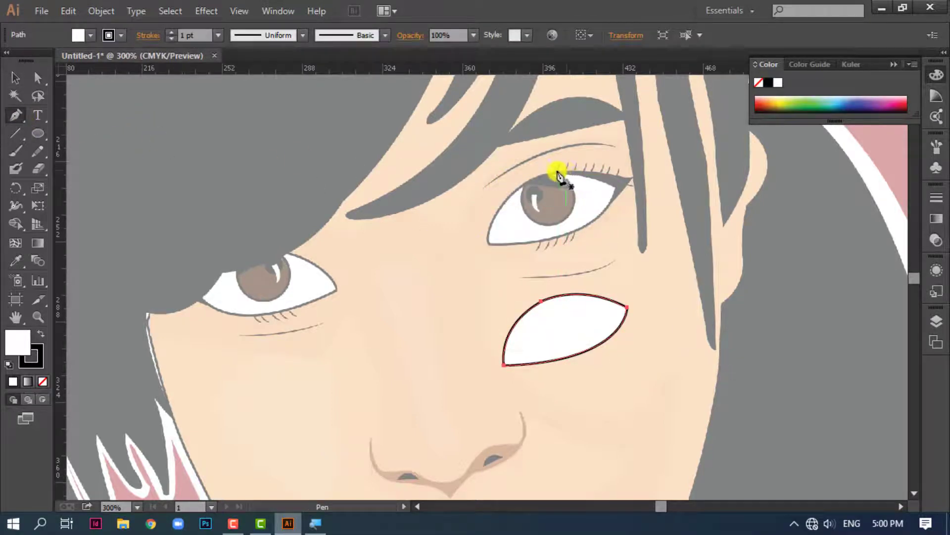
left_click_drag(556, 171, 659, 181)
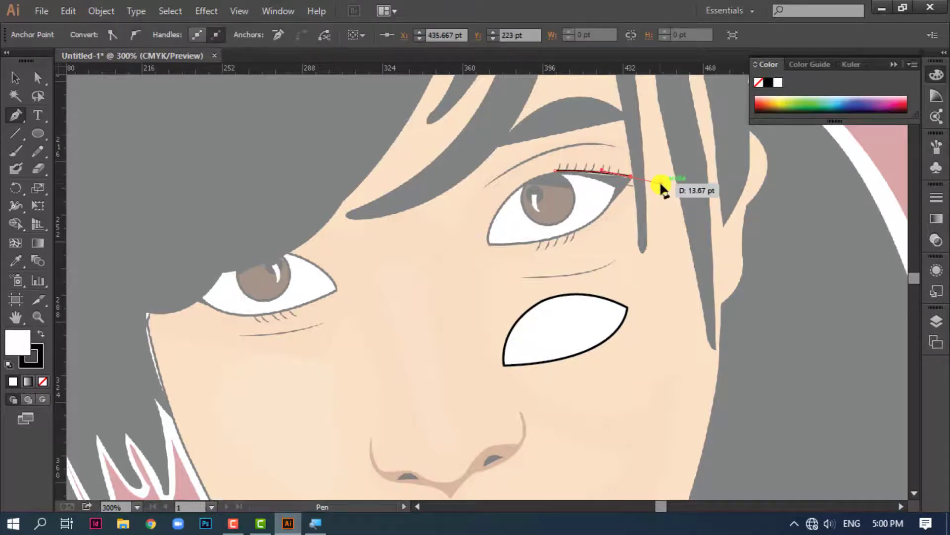
key("ctrl+z")
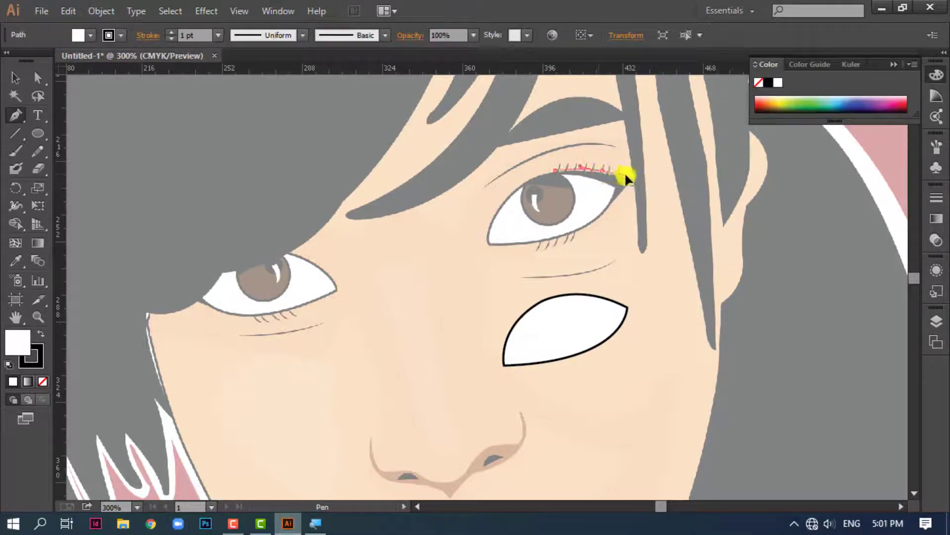
key("ctrl+z")
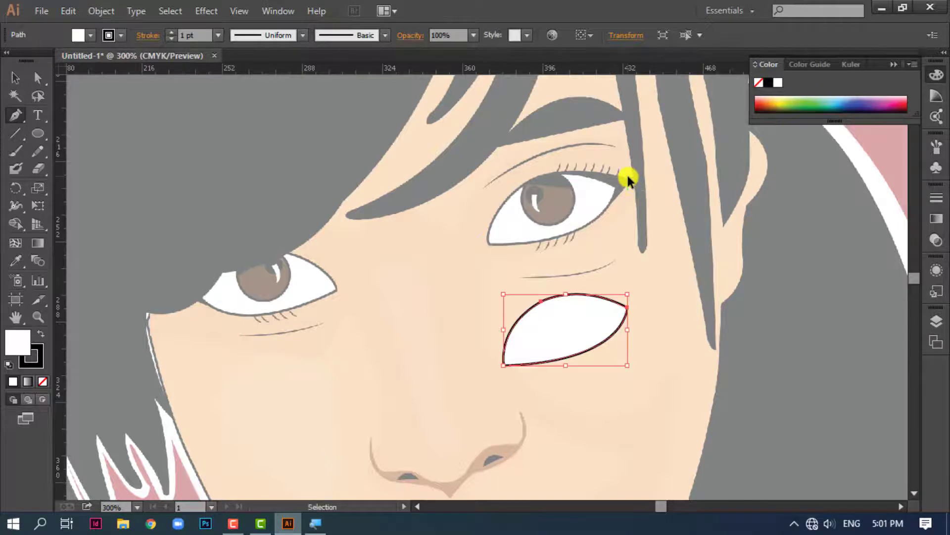
Trace the winged eyeliner at the outer corner of the reference eye as a closed shape filled black without a stroke
key("ctrl+plus")
key("ctrl+plus")
left_click_drag(632, 191, 427, 387)
left_click(420, 250)
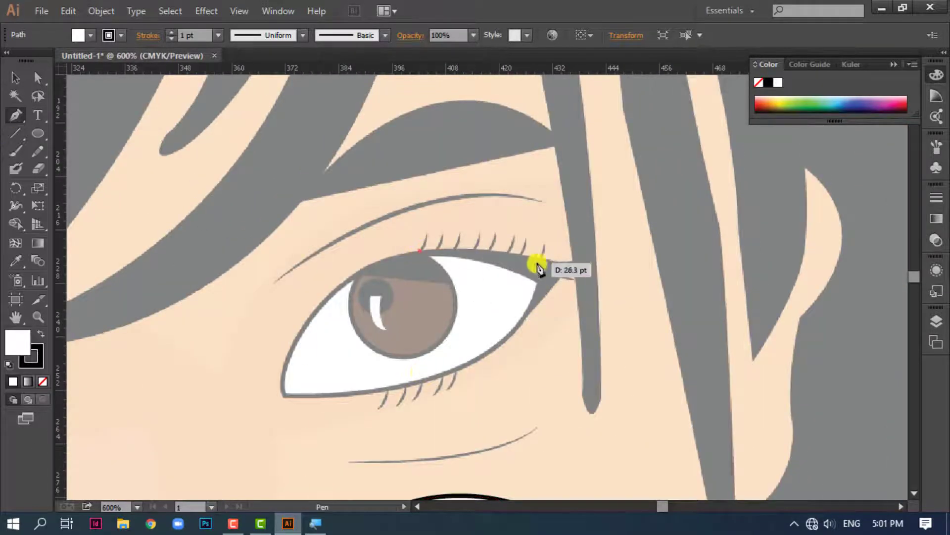
left_click_drag(548, 259, 604, 279)
left_click(43, 381)
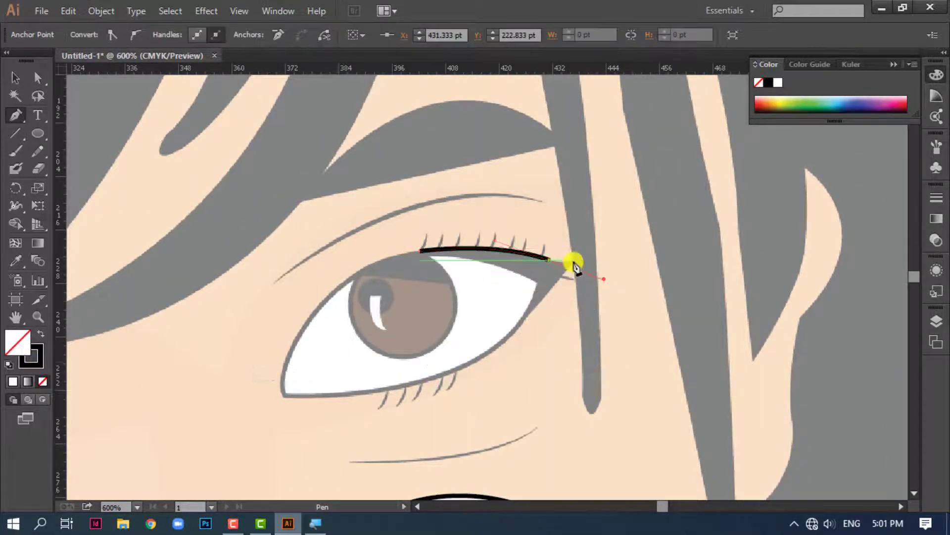
left_click(560, 264)
left_click(573, 260)
left_click_drag(539, 354, 596, 288)
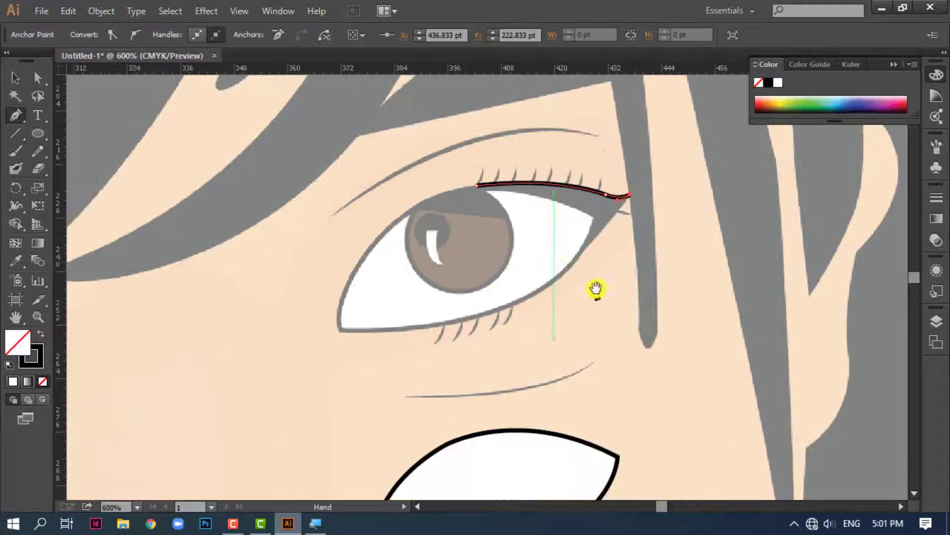
left_click(575, 261)
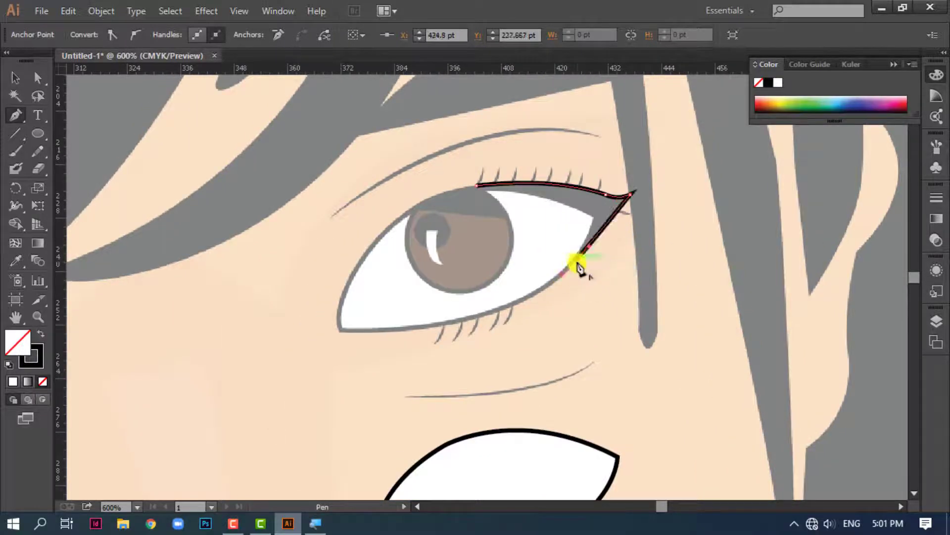
left_click(476, 186)
left_click(41, 333)
Move the black eyeliner wing onto the outer corner of the traced eye and send it behind the white shape
key("ctrl+minus")
key("v")
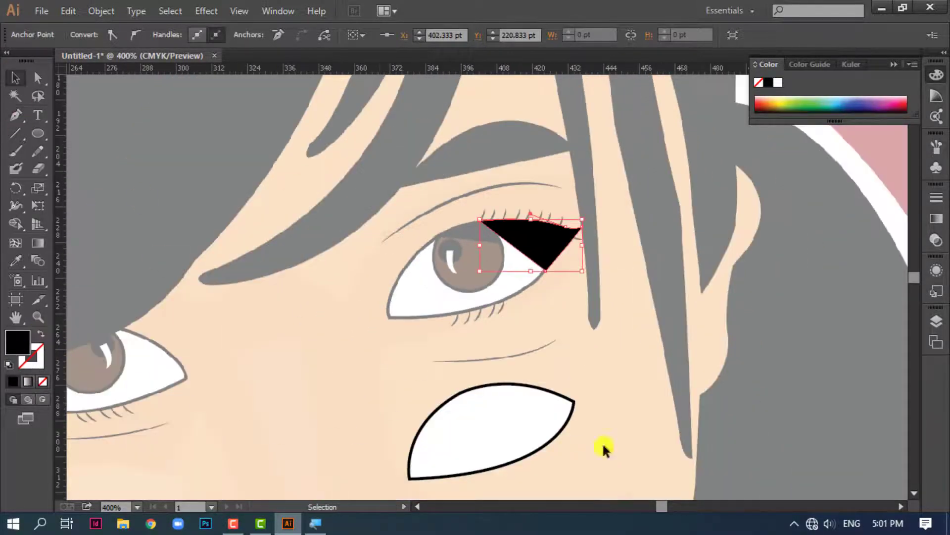
left_click_drag(544, 234, 557, 400)
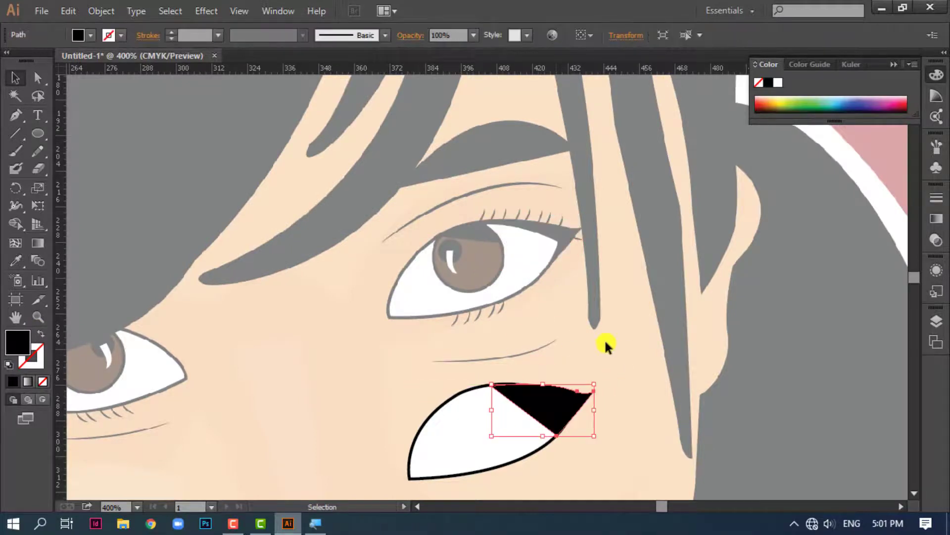
key("ctrl+[")
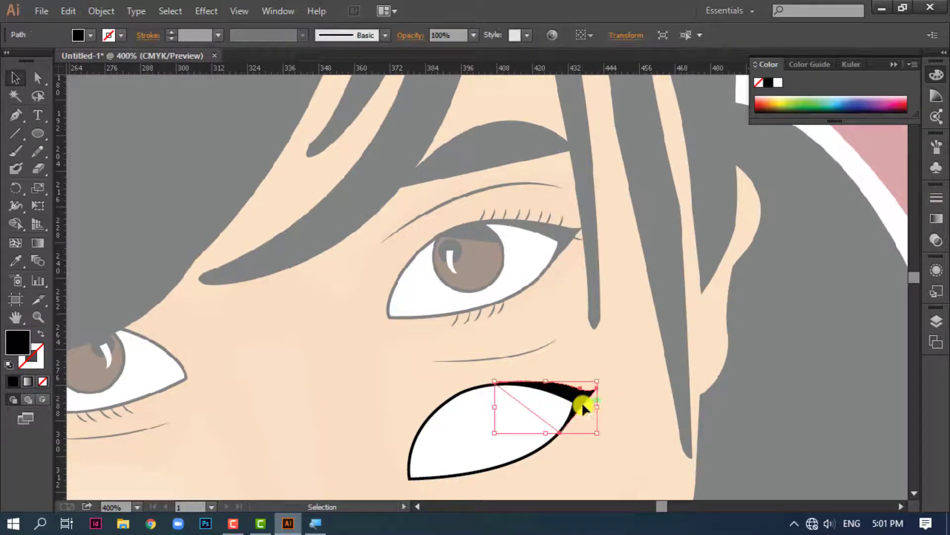
key("ctrl+shift+a")
Draw an iris circle on the traced eye and fill it with dark brown
left_click(26, 130)
mouse_move(473, 432)
left_mouse_down()
mouse_move(524, 462)
mouse_move(525, 474)
mouse_move(465, 435)
mouse_move(465, 421)
left_mouse_up()
key("v")
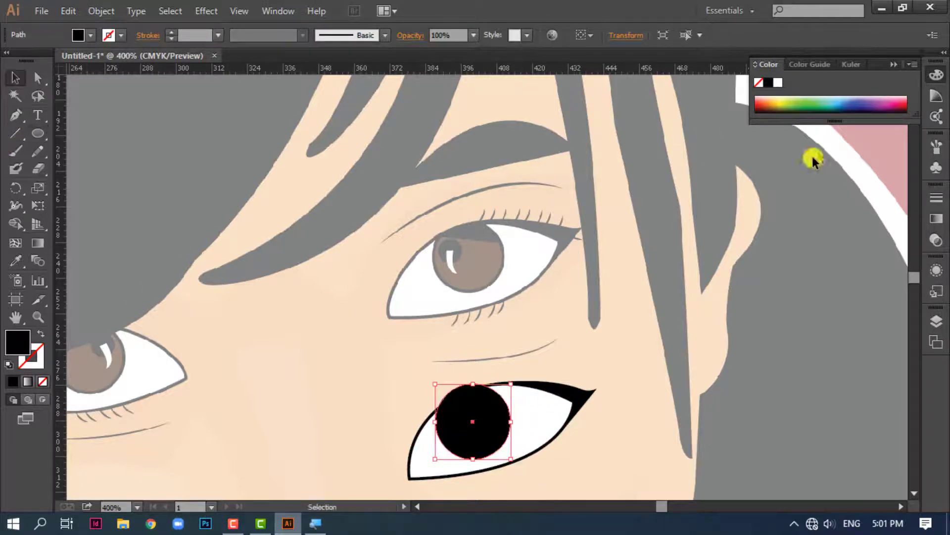
left_click(781, 103)
left_click(773, 108)
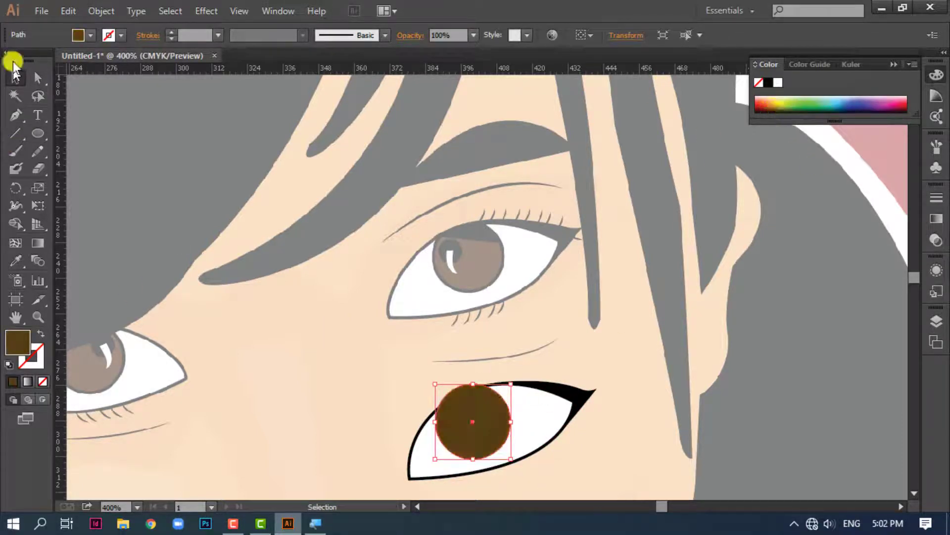
Trace the shadow across the top of the reference iris as a black shape and place it over the brown iris
left_click(16, 115)
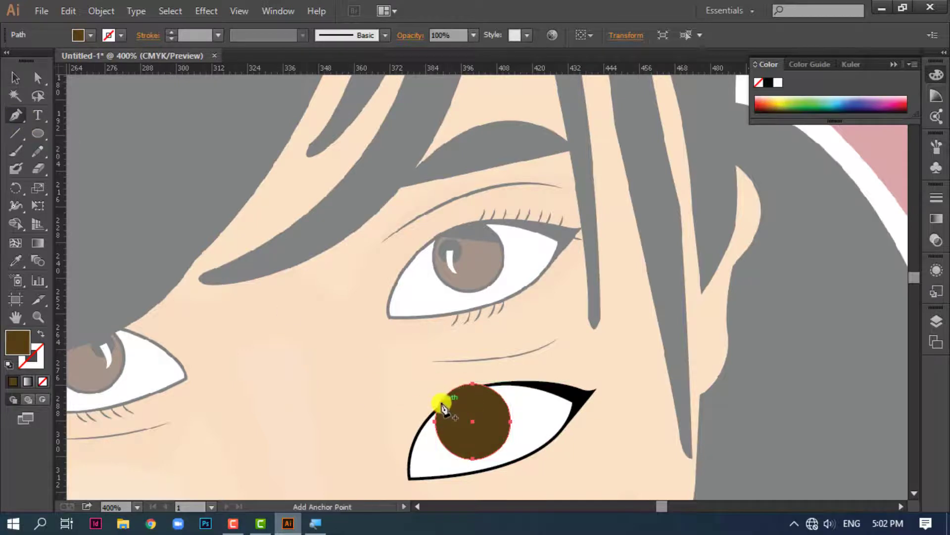
left_click(445, 398)
left_click(15, 78)
left_click(16, 116)
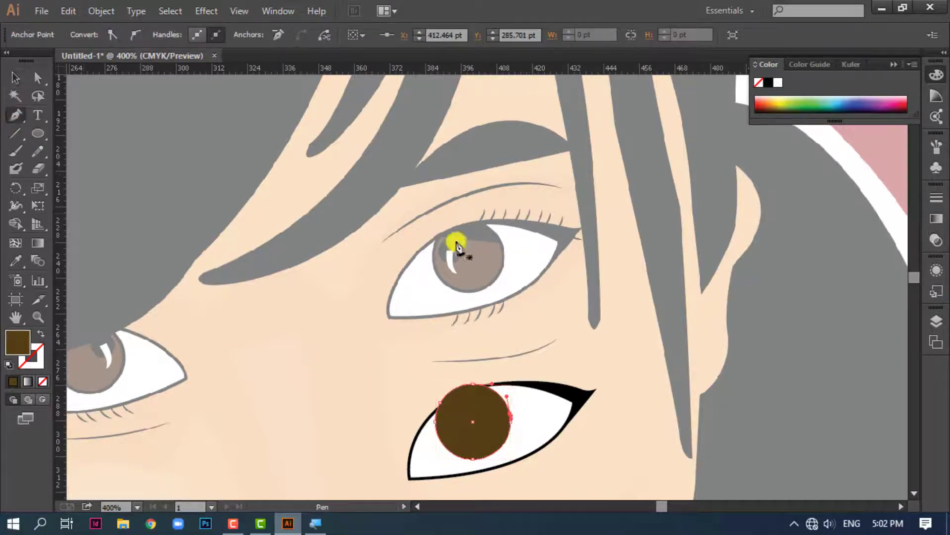
left_click(439, 236)
left_click(502, 243)
mouse_move(471, 223)
left_mouse_down()
mouse_move(432, 243)
mouse_move(486, 365)
mouse_move(484, 391)
mouse_move(462, 422)
mouse_move(473, 434)
mouse_move(458, 427)
left_mouse_up()
left_click(15, 78)
left_click(768, 82)
Draw a small black pupil circle on the brown iris, just below the inner end of the shadow
key("ctrl+shift+a")
key("l")
left_click(15, 78)
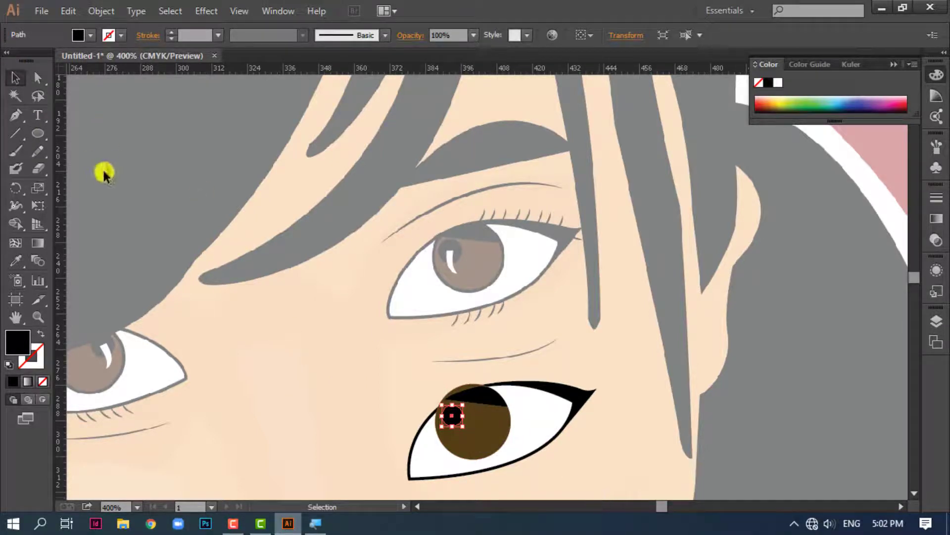
Trace the curved light reflection in the reference eye as a closed shape with the Pen tool
left_click(15, 115)
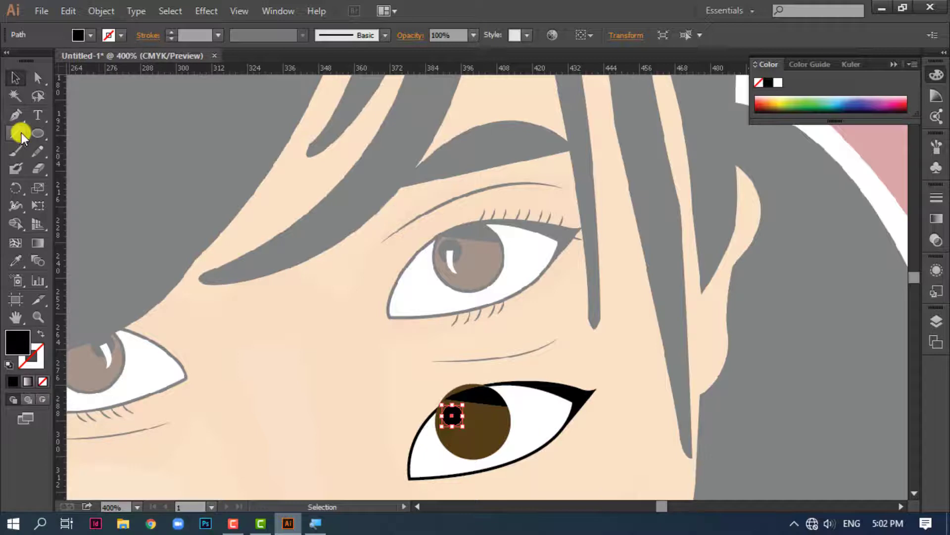
left_click(445, 251)
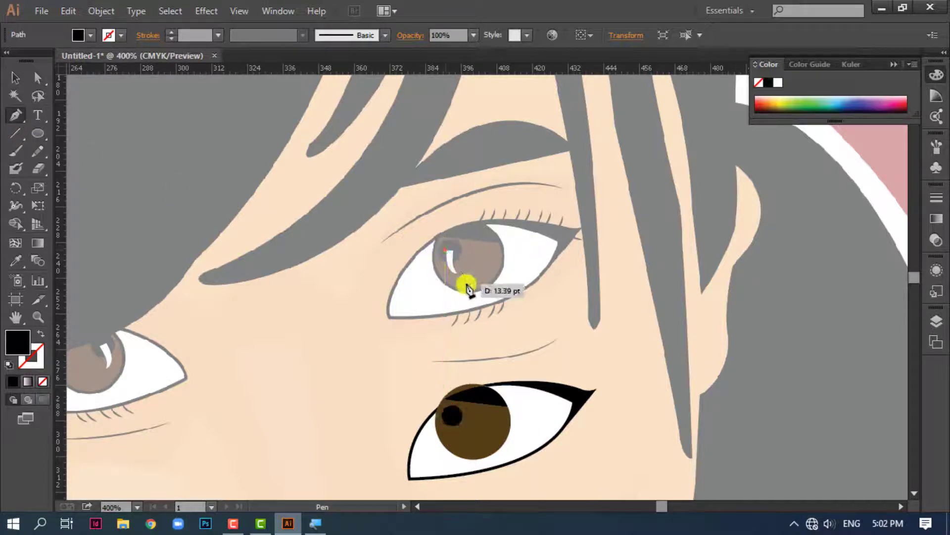
left_click_drag(469, 273, 455, 273)
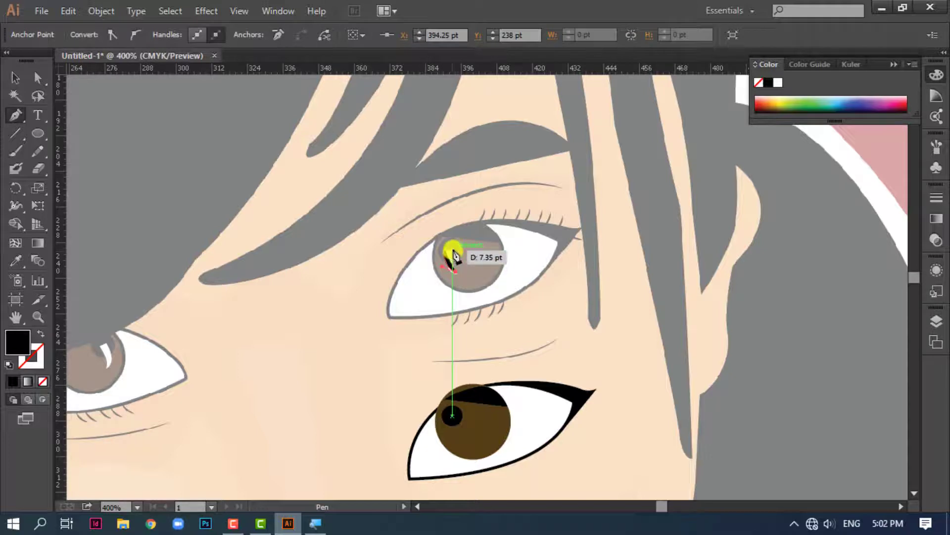
left_click(452, 250)
left_click(445, 250)
key("v")
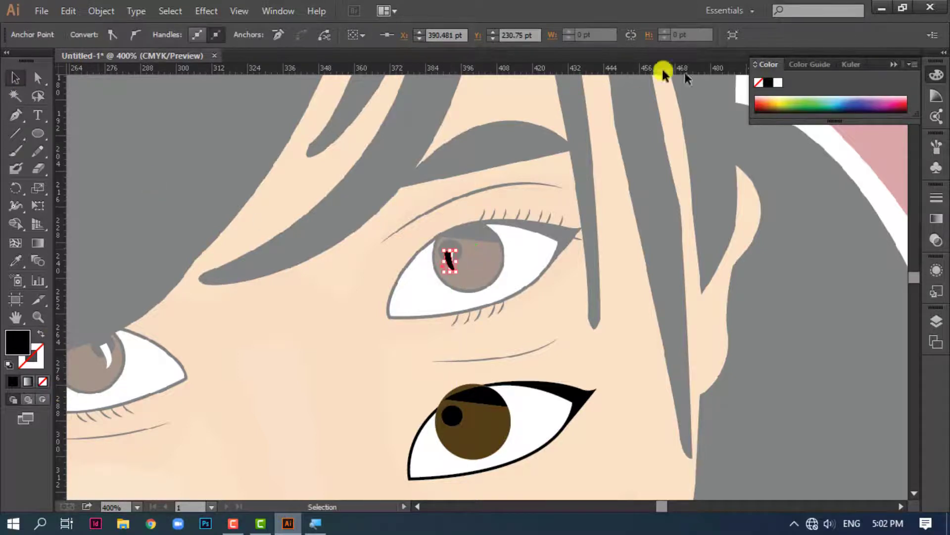
Fill the curved reflection with white and position it over the lower edge of the black pupil
left_click(778, 82)
left_click_drag(450, 261, 451, 426)
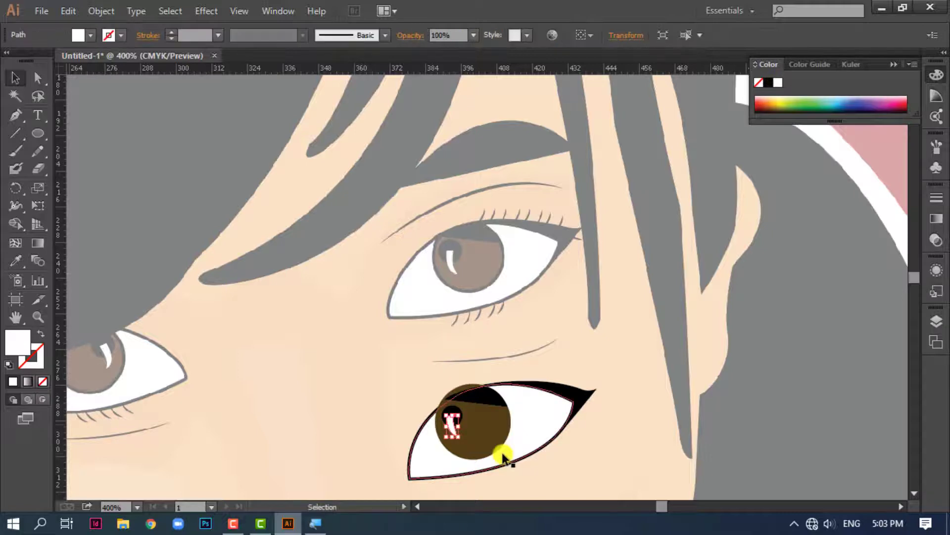
key("Right")
key("Down")
left_click(388, 362)
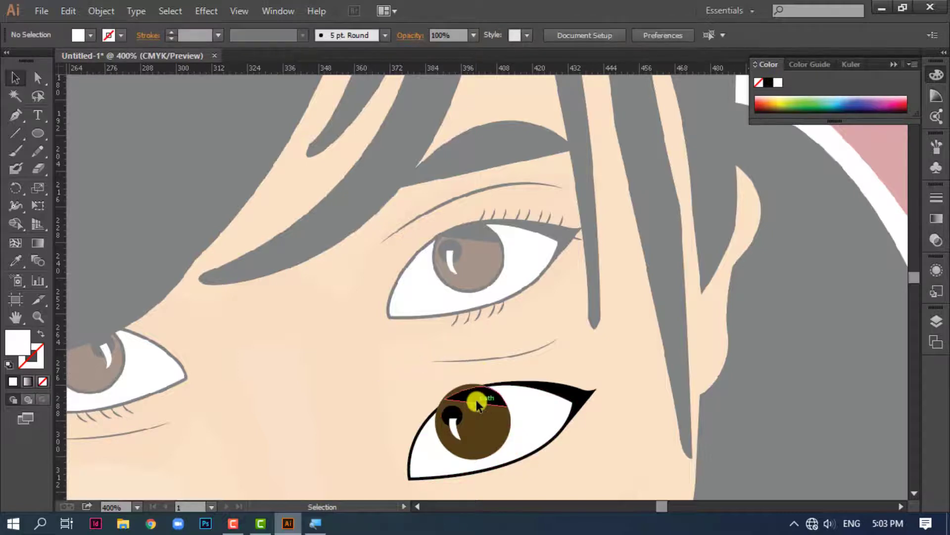
left_click(477, 401)
left_click(452, 416, "shift")
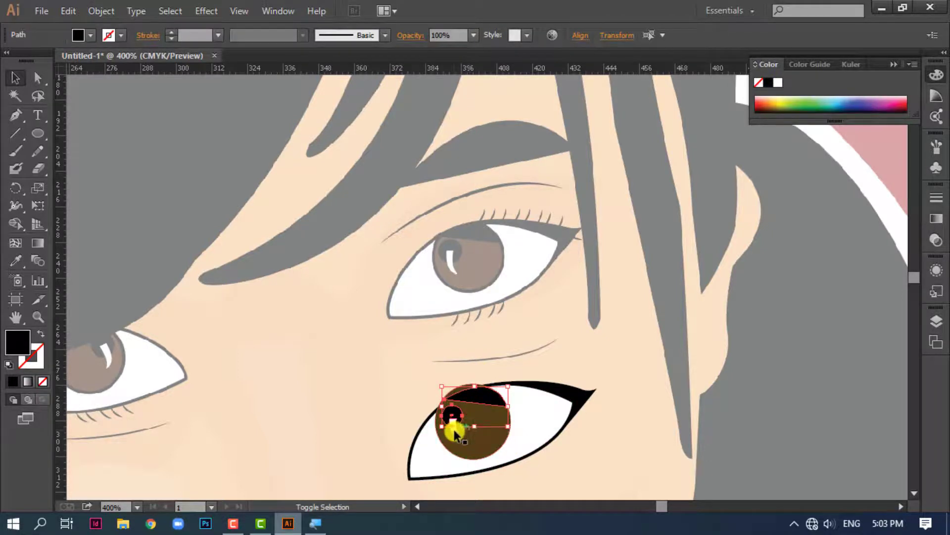
left_click(454, 432, "shift")
left_click(480, 450, "shift")
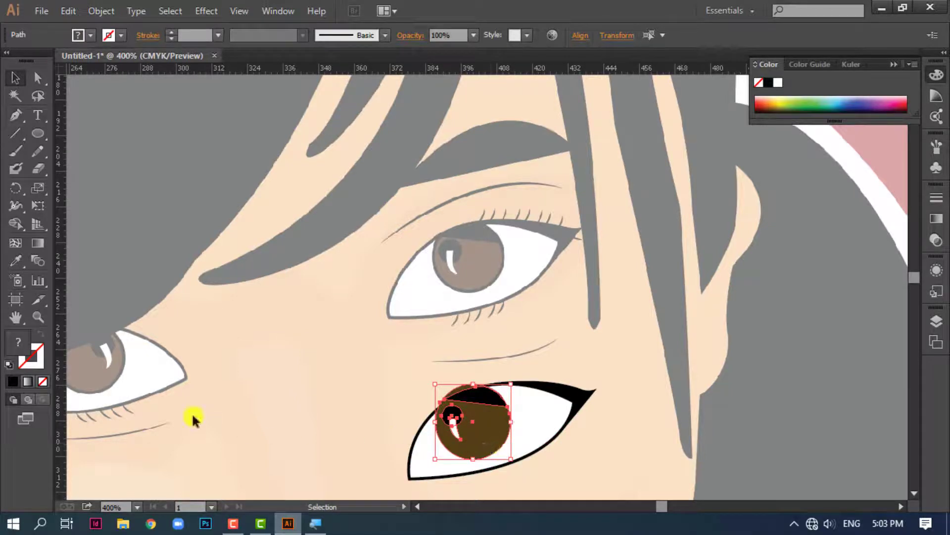
left_click(297, 421)
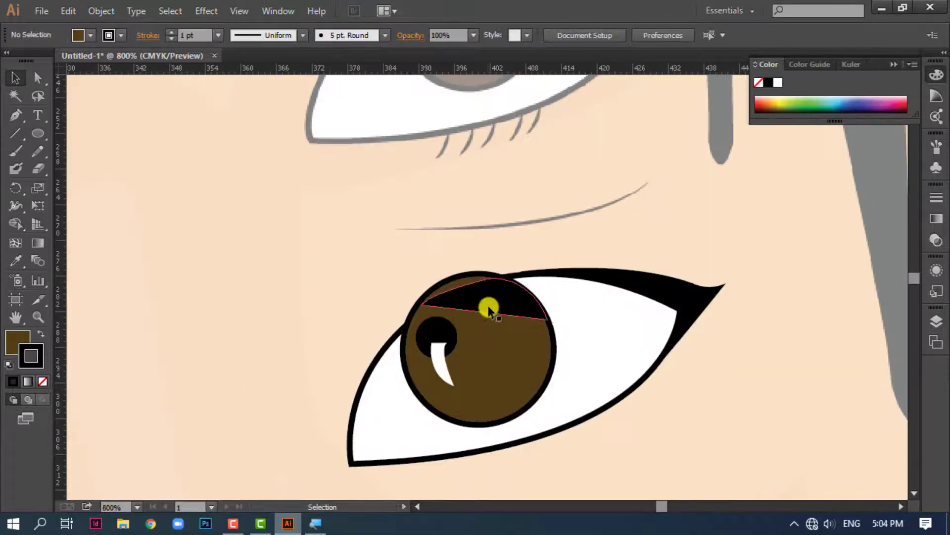
Group the brown iris with its shadow, pupil and white reflection
left_click(488, 309)
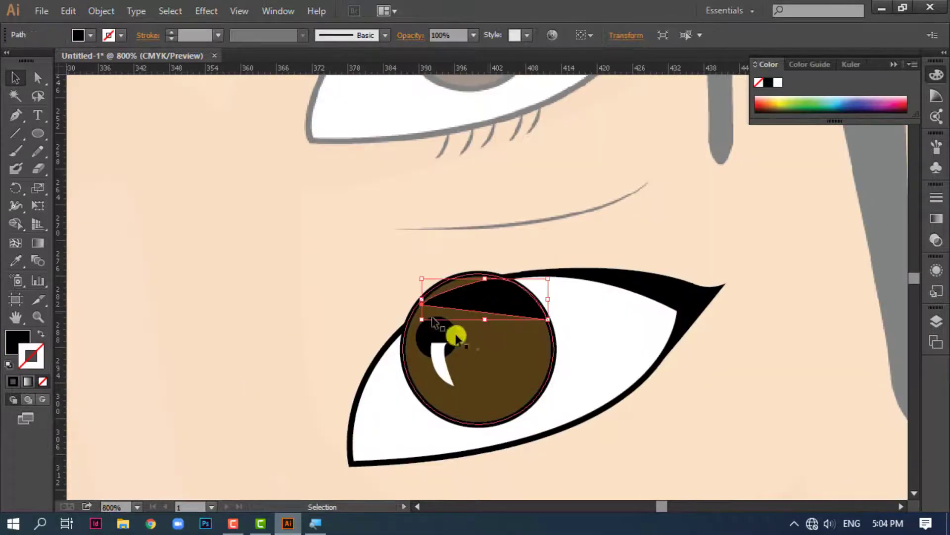
left_click(471, 356, "shift")
left_click(434, 329, "shift")
left_click(448, 366, "shift")
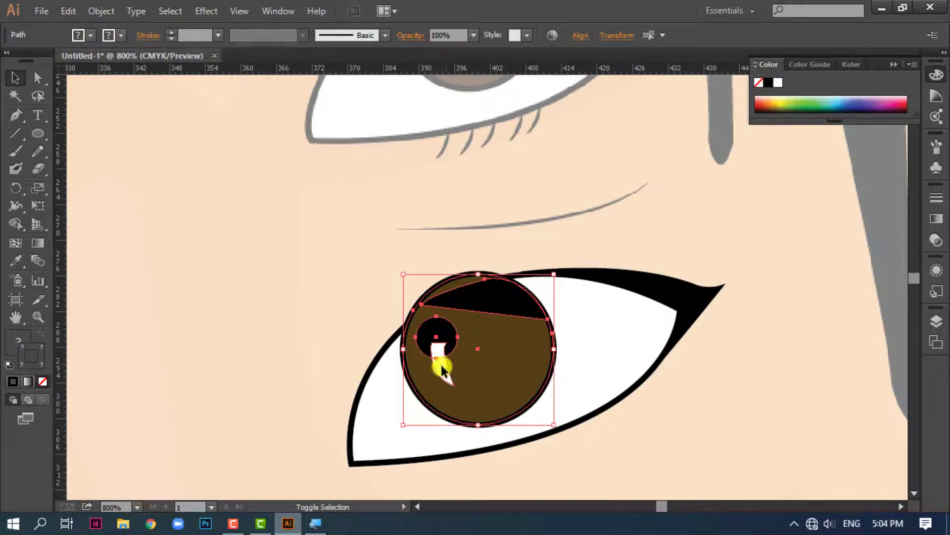
right_click(441, 364)
left_click(486, 212)
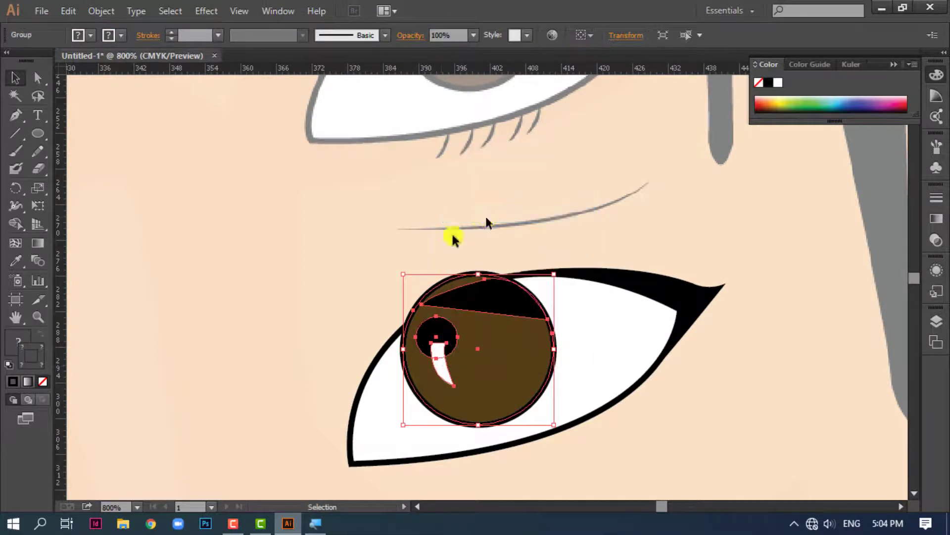
Send the iris group behind the eye white and clip it with the almond shape as a clipping mask
key("ctrl+[")
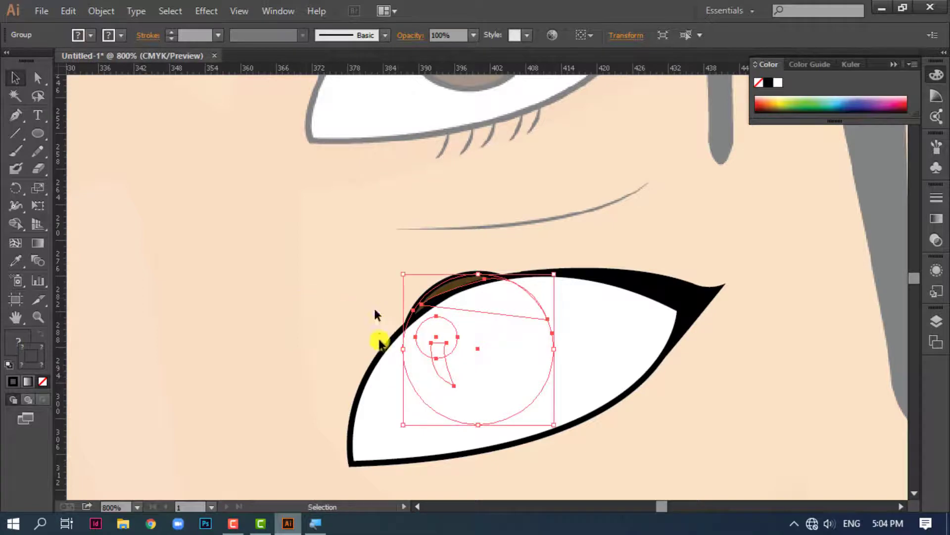
left_click(381, 342, "shift")
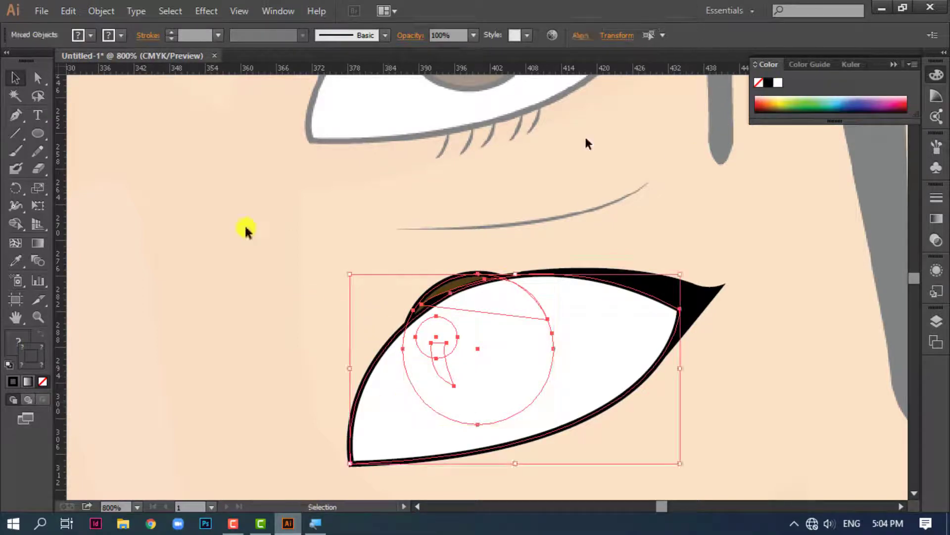
right_click(481, 381)
left_click(537, 316)
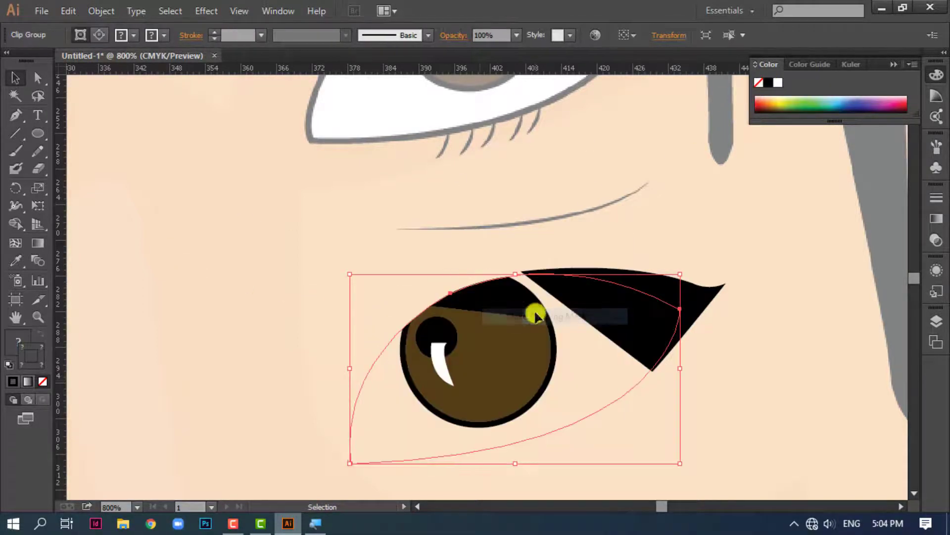
left_click(338, 357)
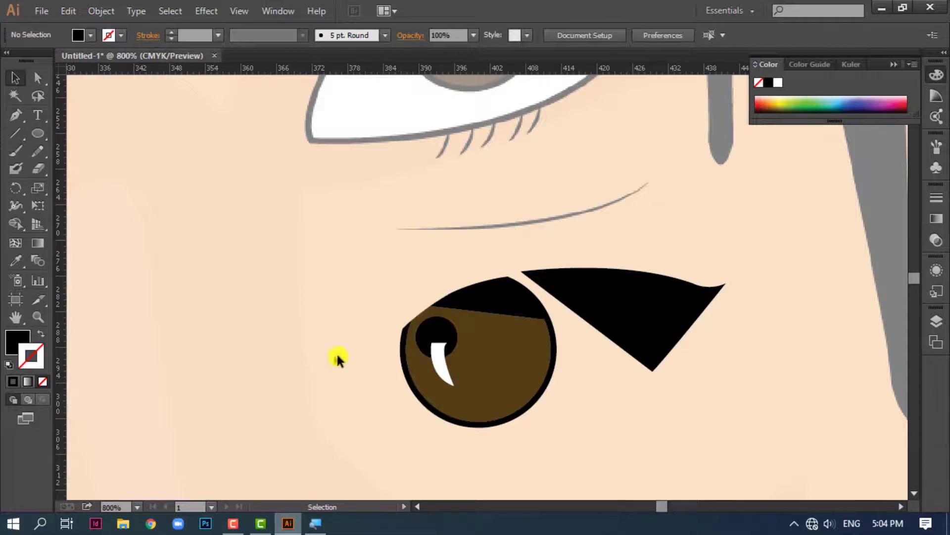
left_click(376, 354)
left_click(780, 83)
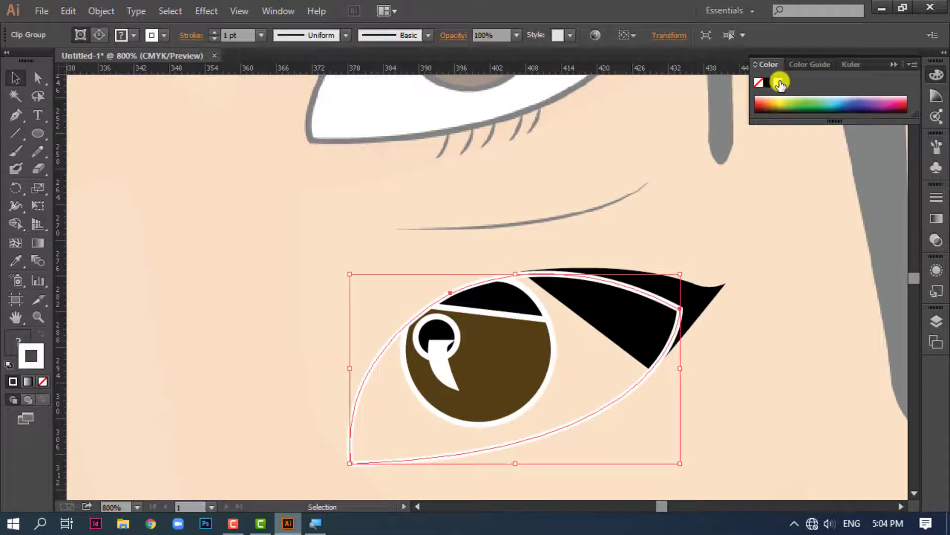
key("ctrl+z")
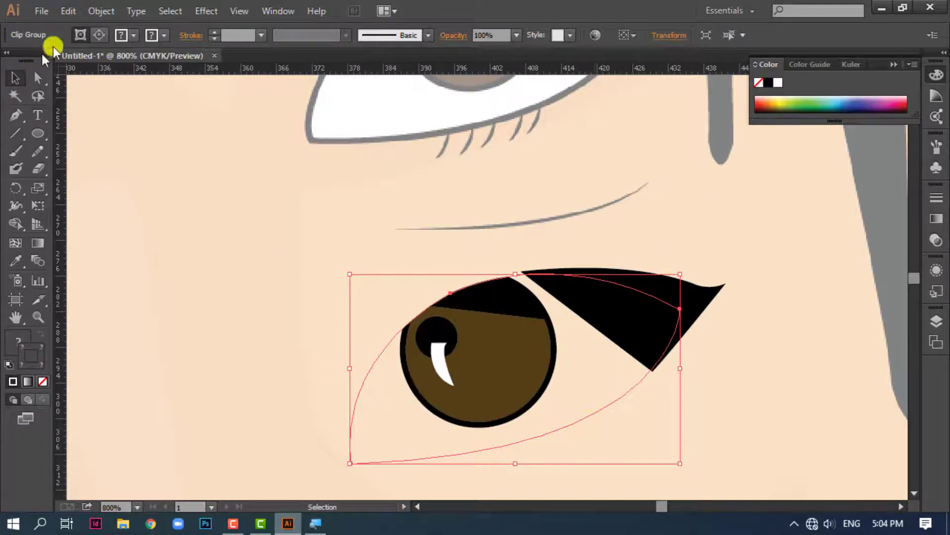
Fill the eye group's almond-shaped clipping path with white and give it a 1 pt black stroke
left_click(79, 35)
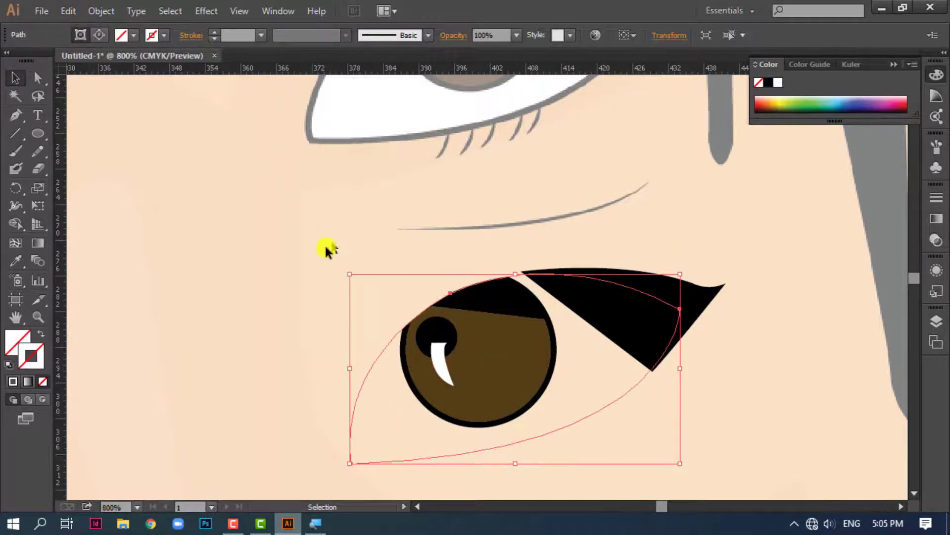
left_click(39, 351)
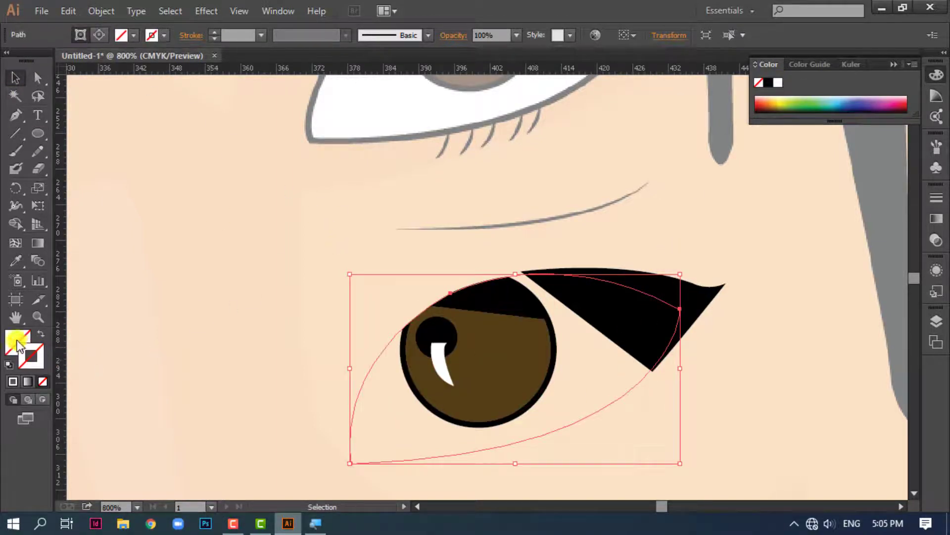
left_click(778, 83)
left_click(39, 358)
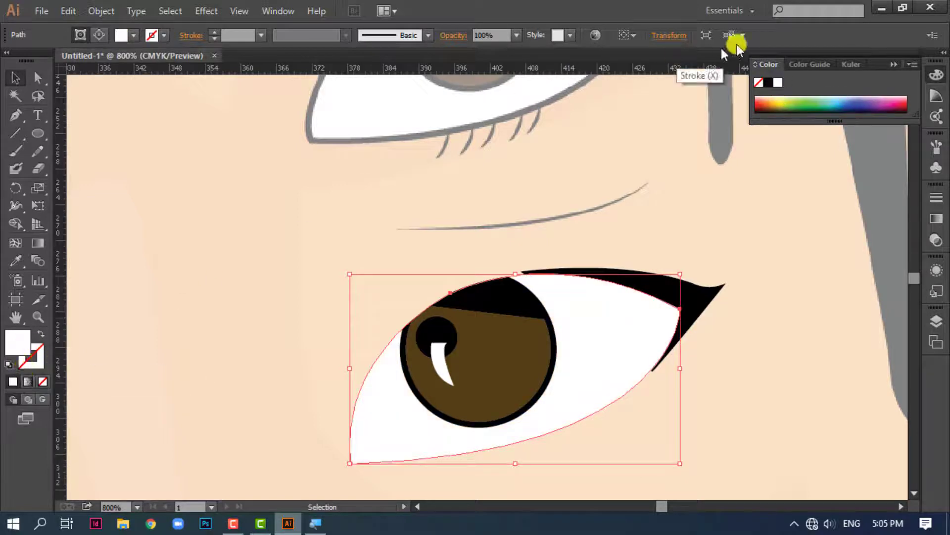
left_click(769, 82)
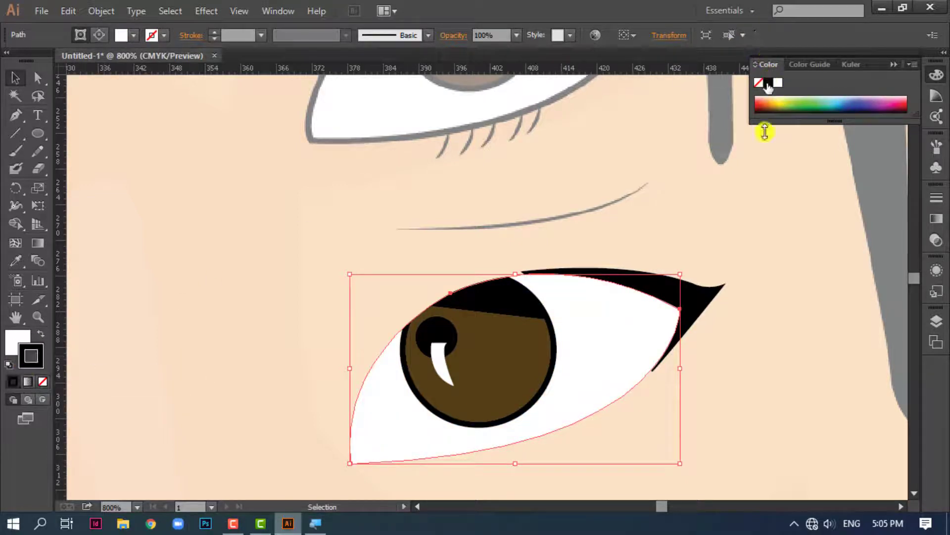
left_click(777, 322)
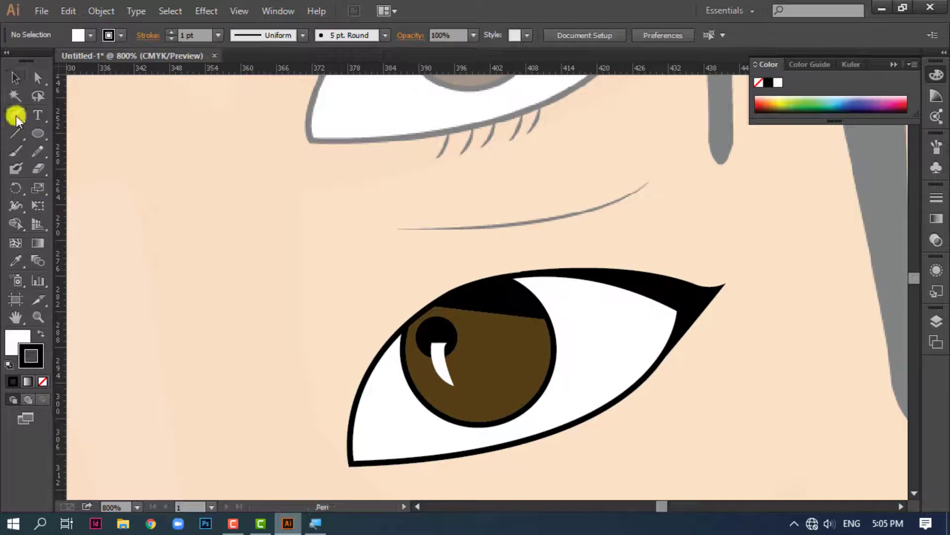
Draw a short curved lash hanging from the middle of the lower eyelid with the Pen tool
left_click_drag(421, 207, 359, 277)
left_click_drag(435, 478, 425, 391)
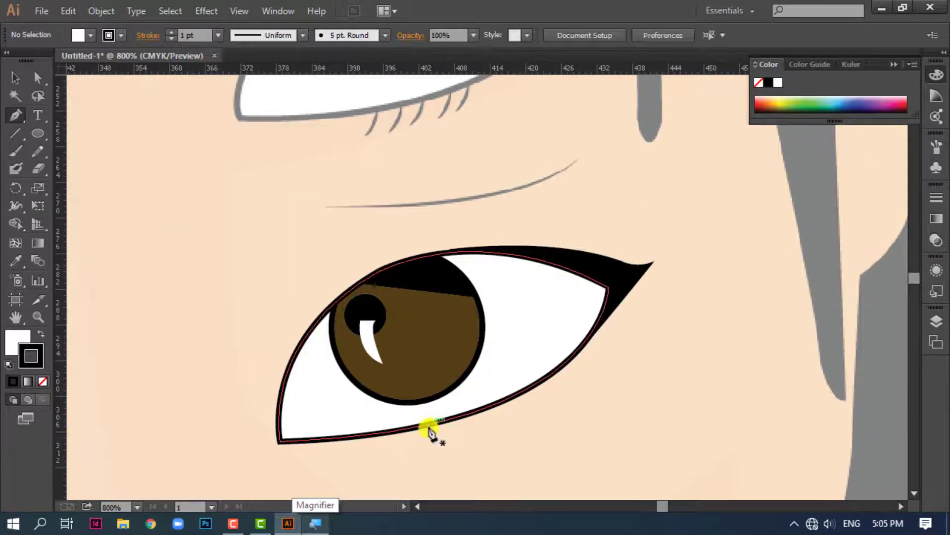
left_click_drag(431, 425, 424, 451)
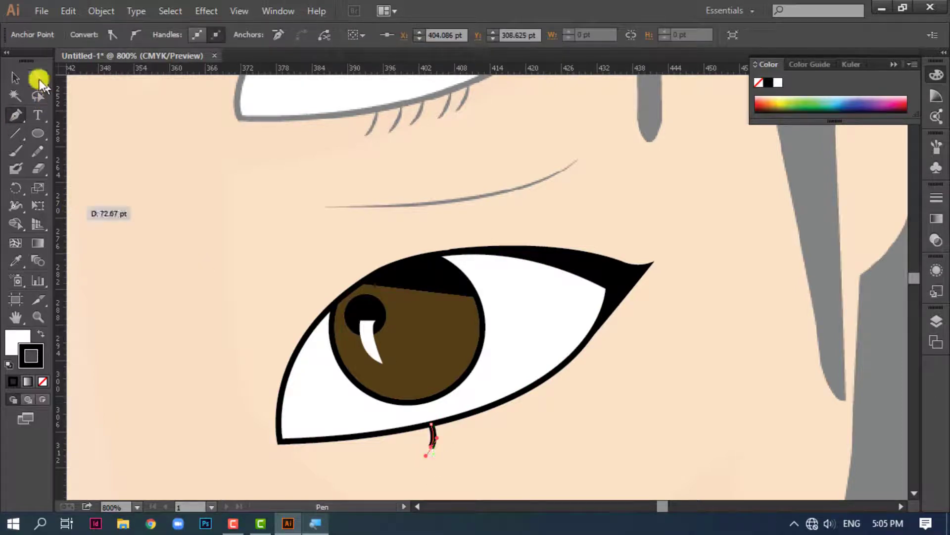
left_click(19, 81)
left_click(507, 470)
Give the lash a width profile tapered at both ends, a 0.5 pt stroke and no fill
left_click(434, 435)
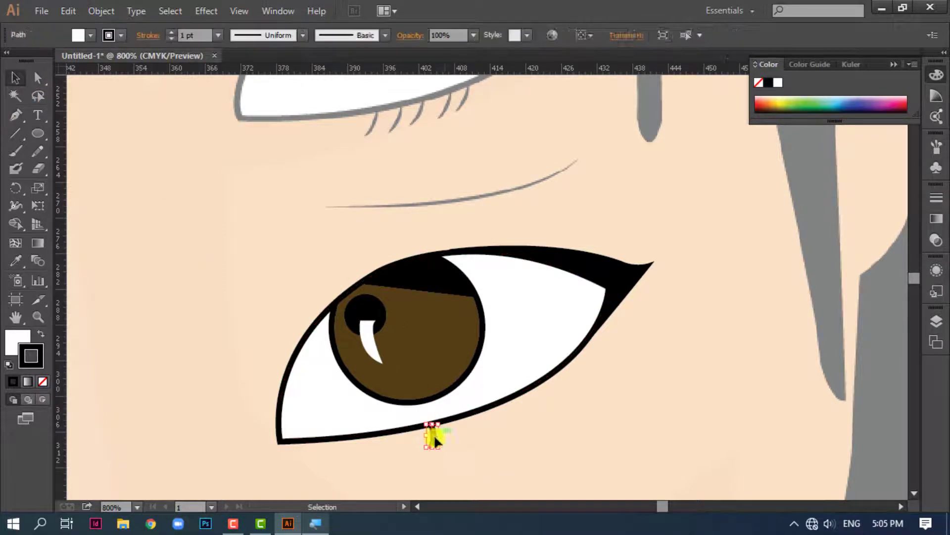
left_click(302, 34)
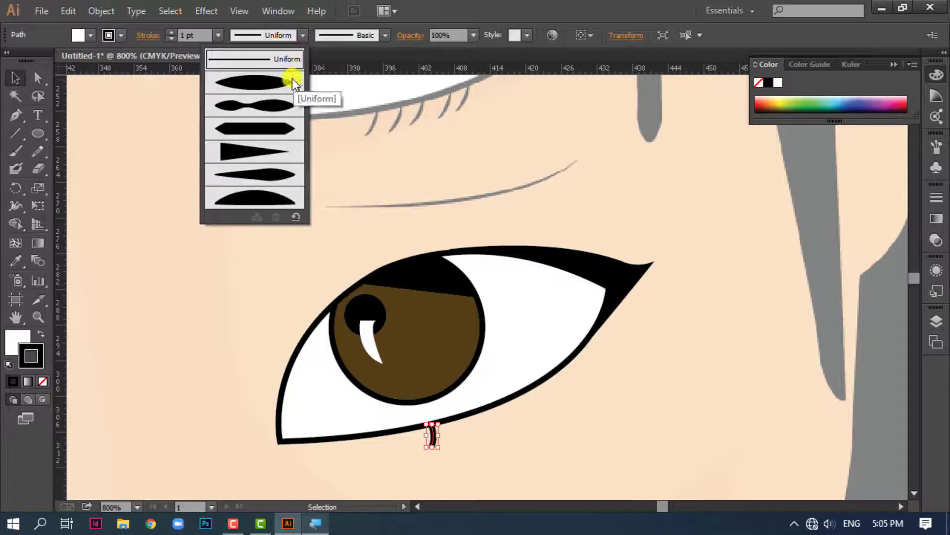
left_click(281, 85)
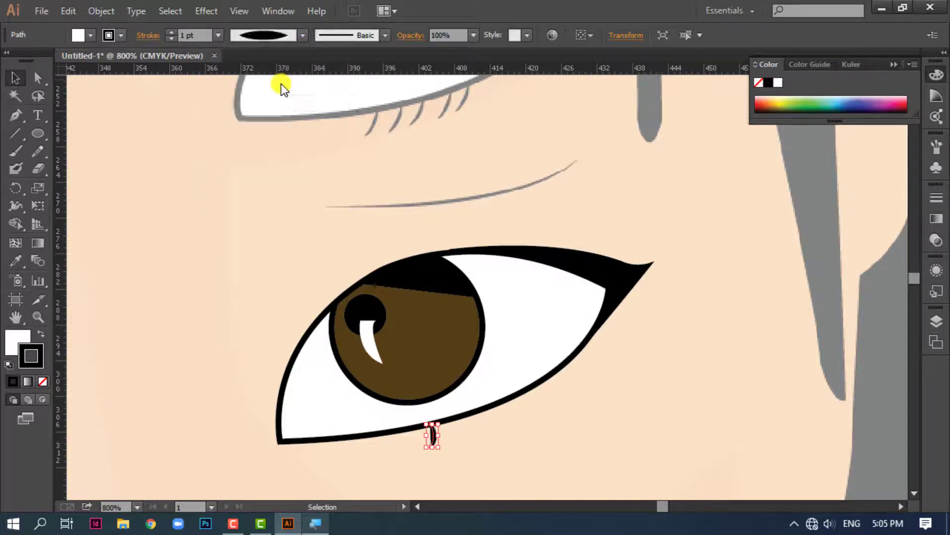
left_click(474, 445)
left_click(432, 434)
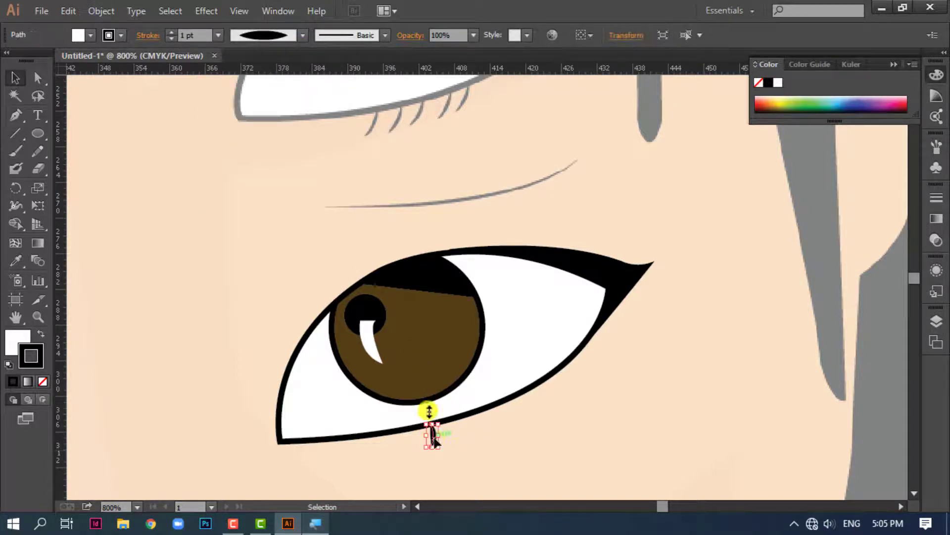
left_click(217, 36)
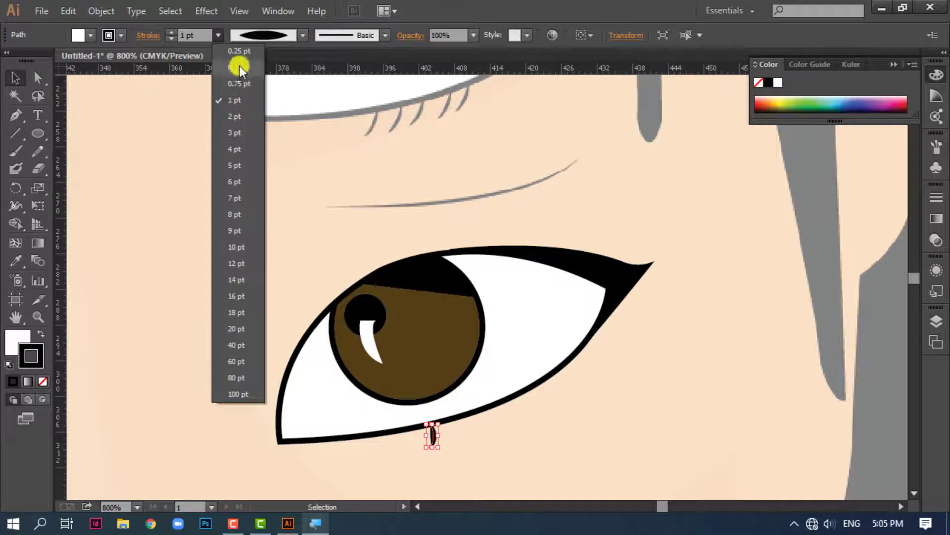
left_click(240, 66)
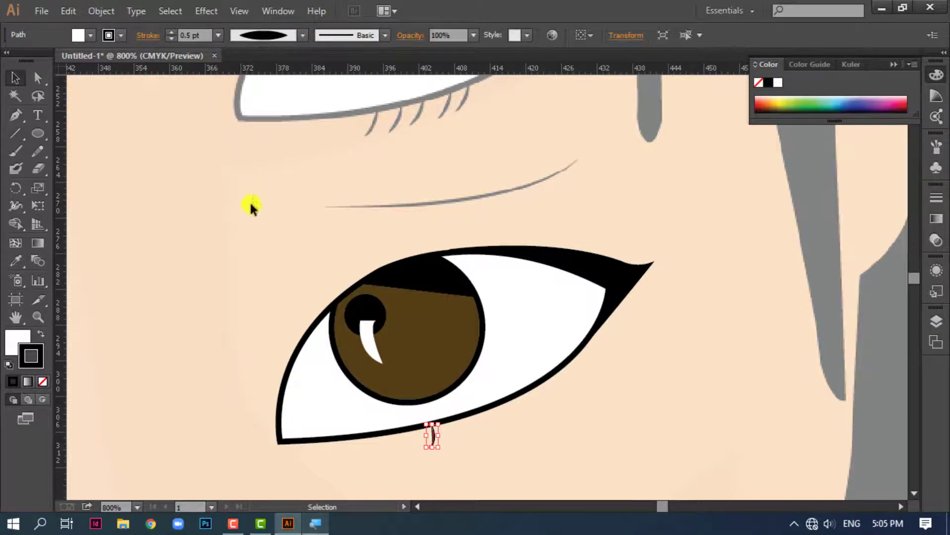
left_click(14, 341)
left_click(761, 82)
left_click(746, 277)
Tilt the lash so its tip slants towards the inner eye corner, and nudge it against the lower eyelid line
key("ctrl+plus")
key("ctrl+plus")
left_click_drag(479, 446, 522, 102)
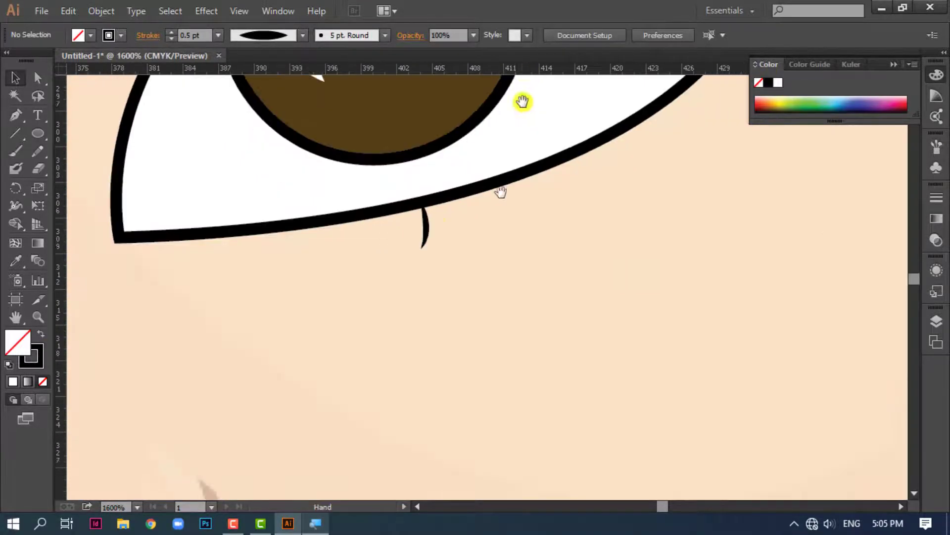
left_click(428, 230)
left_click_drag(425, 256, 415, 253)
key("Up")
key("Down")
left_click(431, 236)
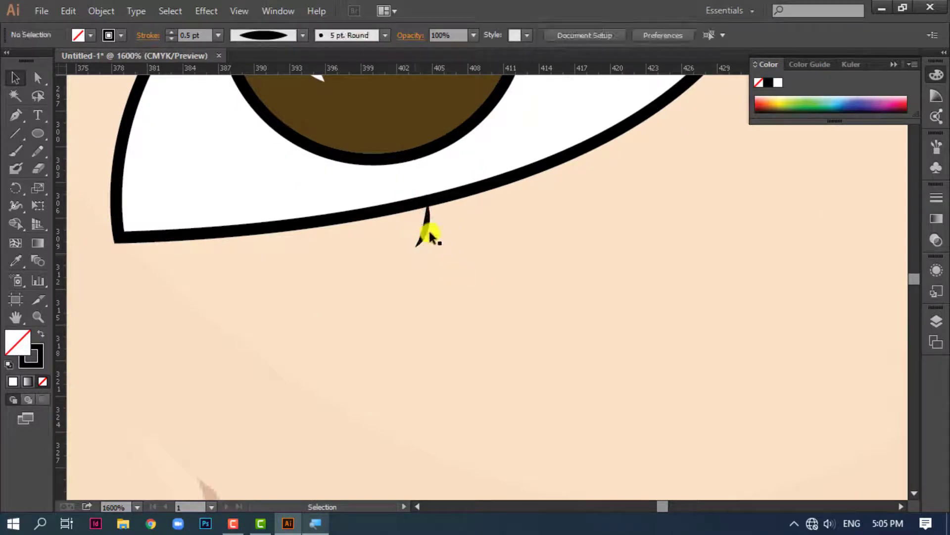
Duplicate the lash several times along the lower eyelid towards the outer corner, following the lid's curve
left_click_drag(420, 218, 479, 213)
left_click_drag(479, 213, 542, 194)
left_click_drag(542, 194, 563, 183)
left_click_drag(608, 208, 623, 451)
left_click_drag(608, 334, 626, 362)
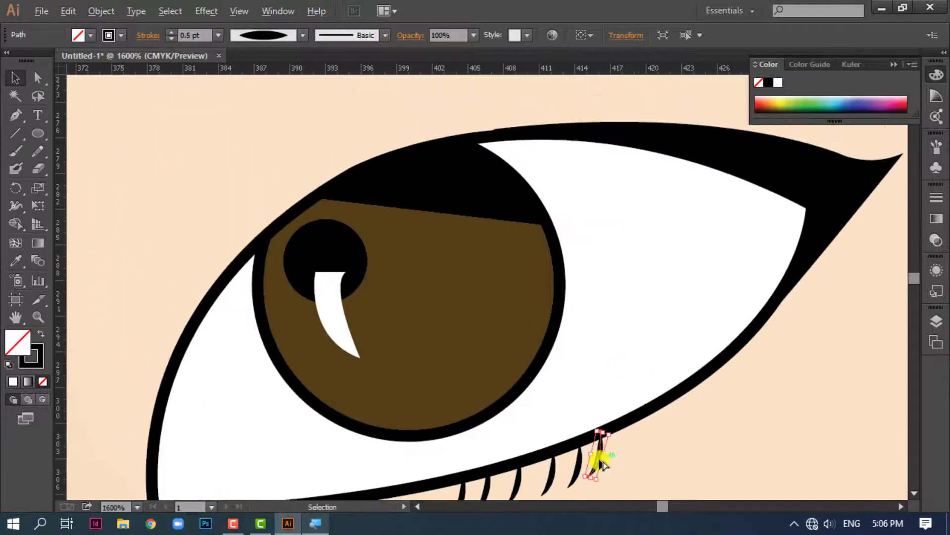
Place copies of the lash along the upper eyelid and adjust their spacing
left_click_drag(603, 464, 480, 122)
left_click_drag(480, 121, 506, 113)
left_click_drag(506, 113, 547, 112)
left_click(506, 113)
key("Right")
key("Right")
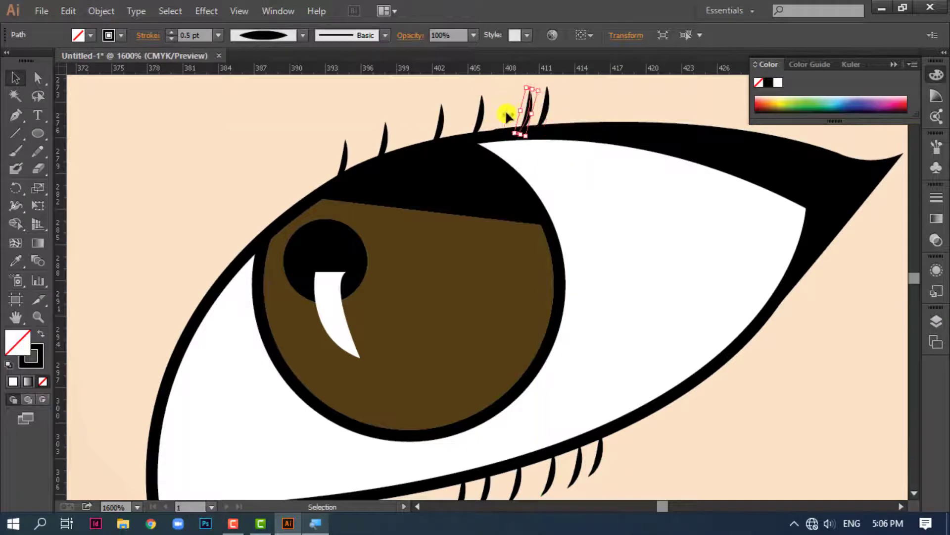
left_click(755, 403)
Trace the curved crease line below the reference eye with the Pen tool and apply a width profile tapered at both ends
key("ctrl+minus")
key("ctrl+minus")
key("ctrl+minus")
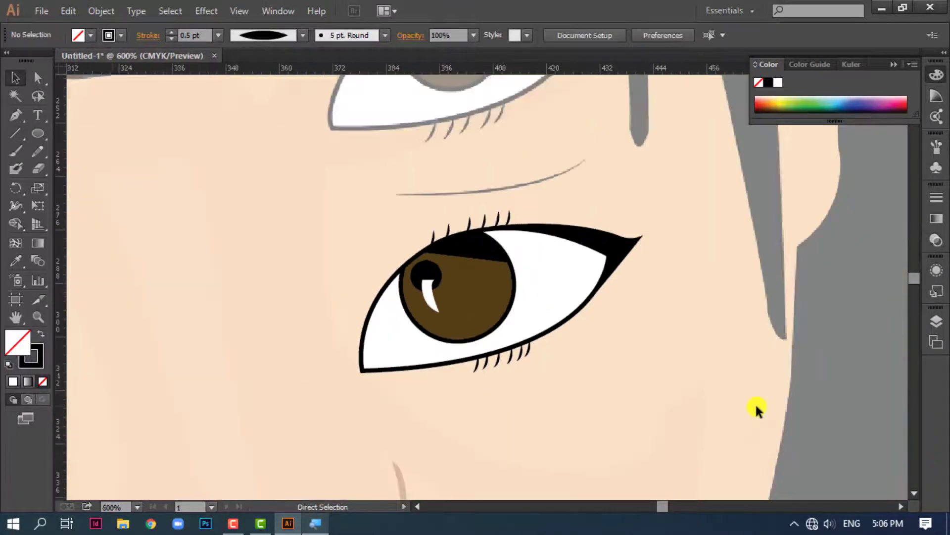
left_click(16, 115)
left_click_drag(354, 268, 281, 425)
left_click(322, 351)
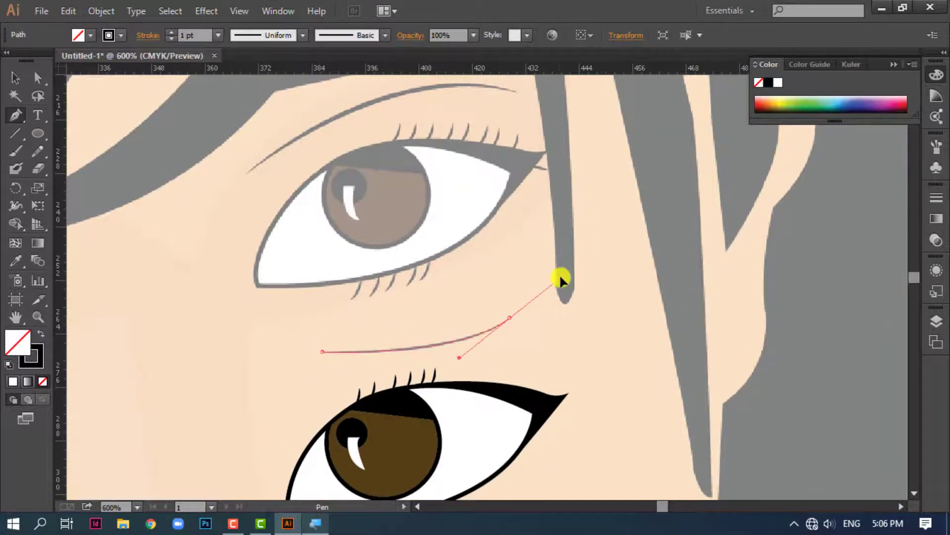
left_click(15, 77)
left_click(302, 34)
left_click(266, 85)
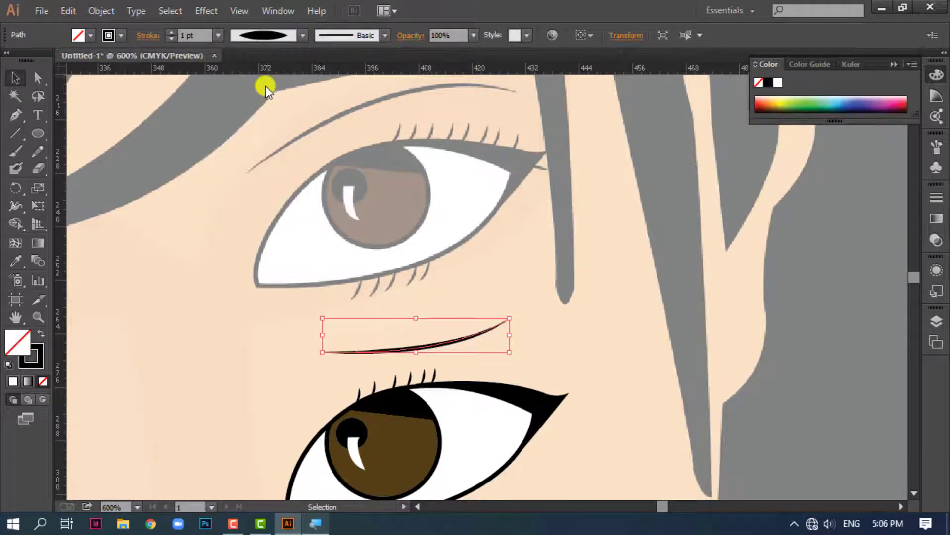
left_click(197, 233)
Trace the upper eyelid crease above the reference eye with the Pen tool and apply the width profile tapered at both ends
key("p")
left_click(250, 170)
left_click_drag(516, 91, 647, 138)
left_click(15, 77)
left_click(341, 129)
left_click(353, 111)
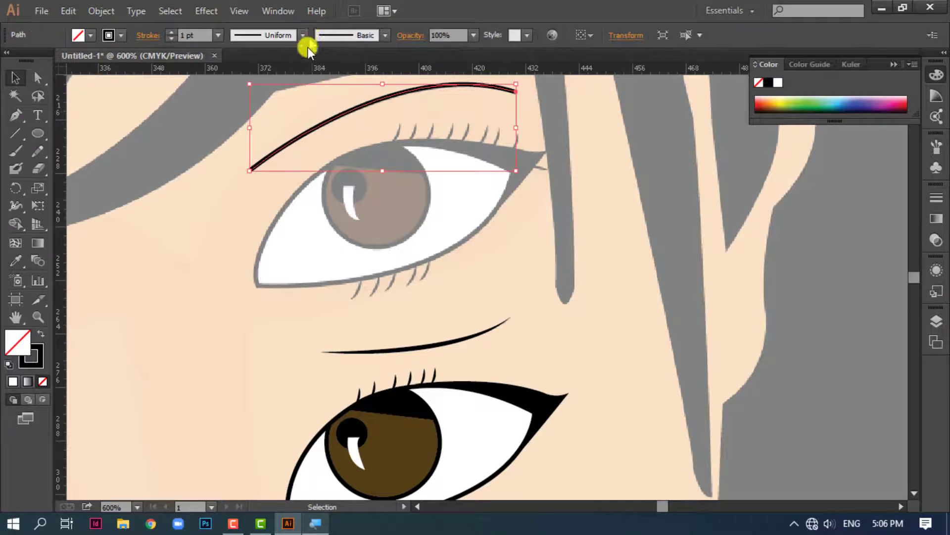
left_click(303, 35)
left_click(287, 80)
Trace the eyebrow above the reference eye as a closed shape with a straight lower edge and a curved upper edge
key("space")
left_click_drag(411, 207, 384, 389)
left_click(17, 116)
left_click(244, 272)
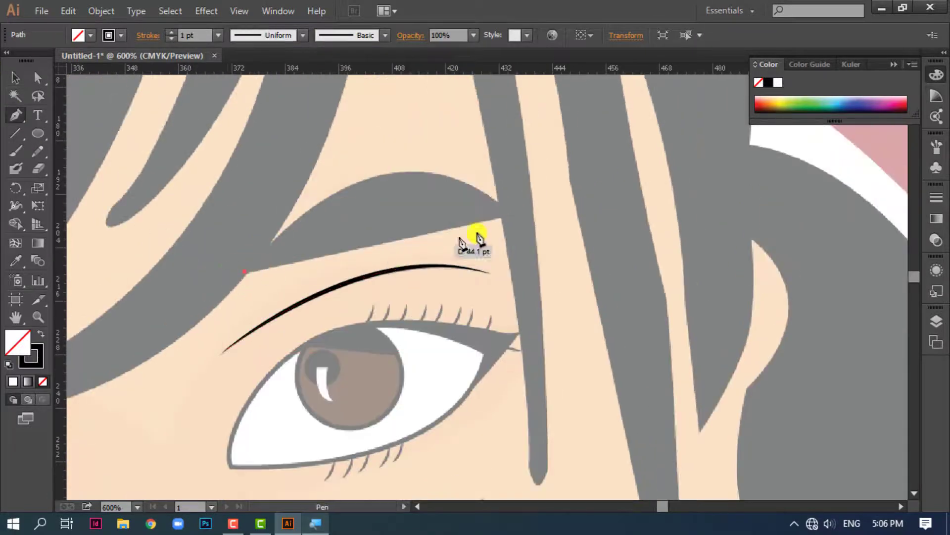
left_click(507, 214)
left_click_drag(306, 209, 170, 308)
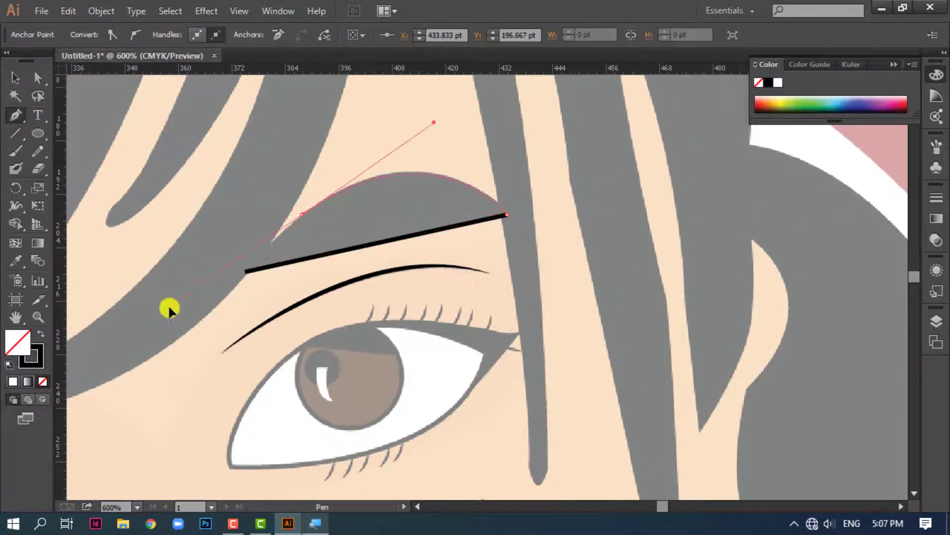
left_click(301, 215)
left_click(245, 272)
key("ctrl+z")
left_click_drag(246, 272, 208, 322)
Give the eyebrow shape a black fill with no stroke and deselect it
key("v")
key("shift+x")
key("ctrl+shift+a")
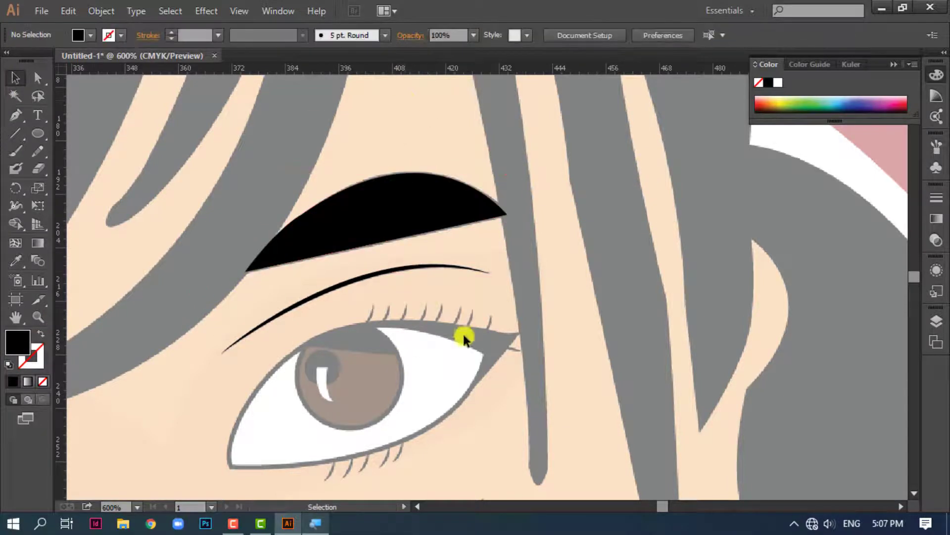
scroll(500, 289, "down", 3)
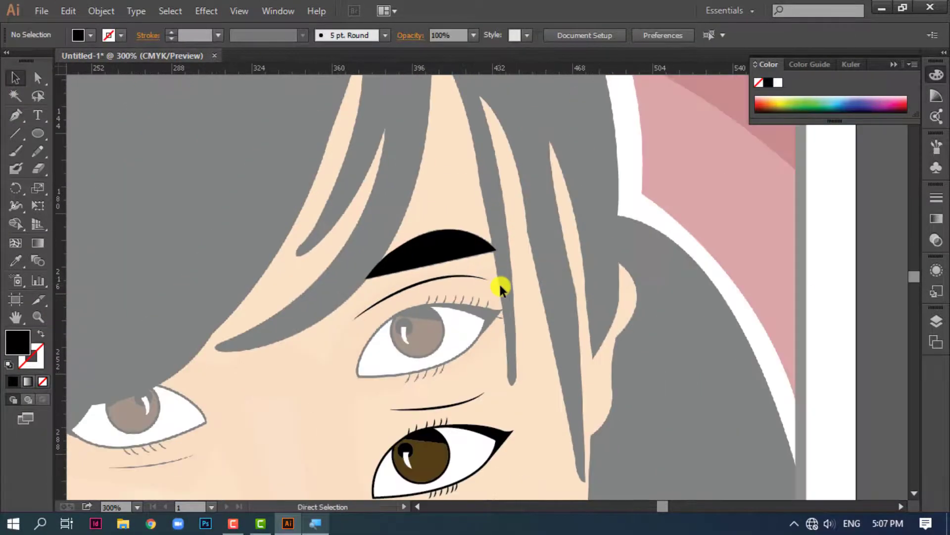
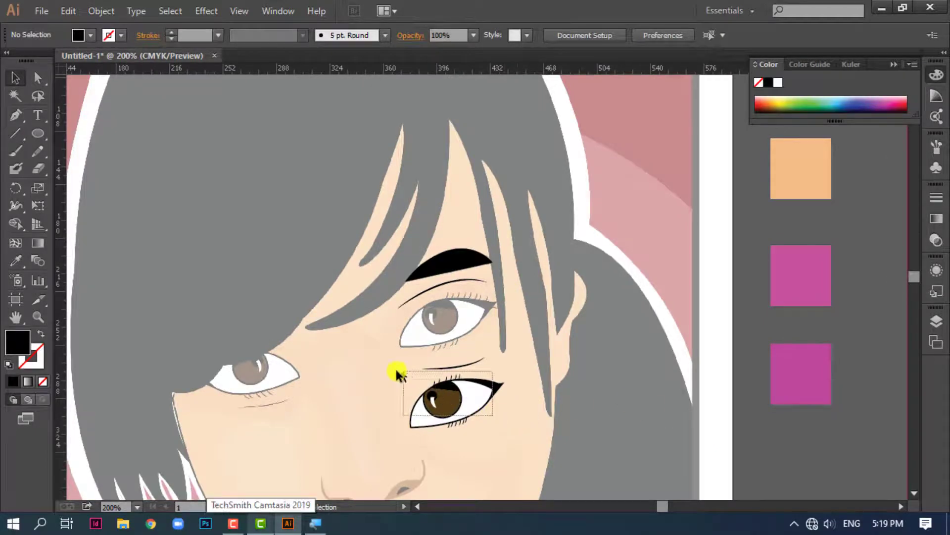
Group all parts of the traced eye and align the group over the reference eye, between the two crease lines
left_click_drag(367, 377, 477, 439)
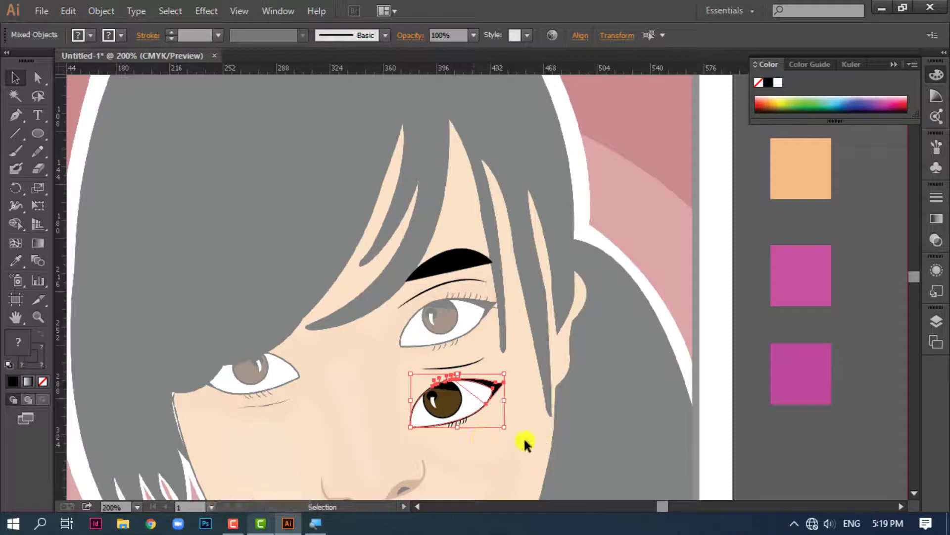
left_click_drag(425, 397, 386, 369)
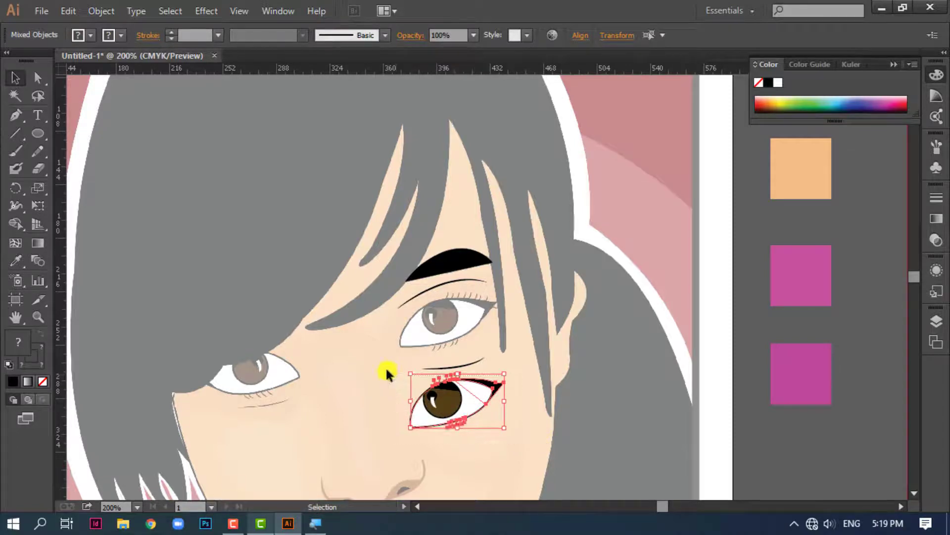
right_click(473, 407)
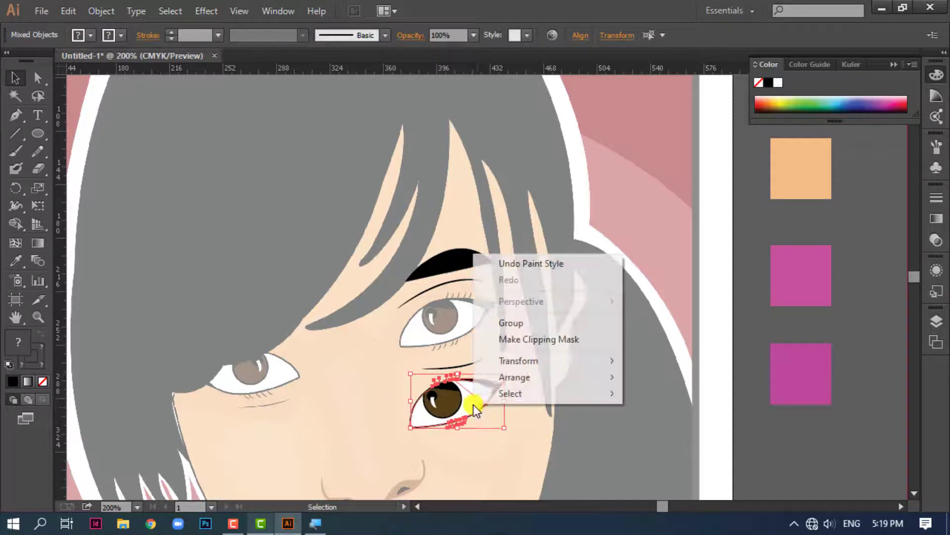
left_click(524, 323)
left_click_drag(459, 399, 453, 319)
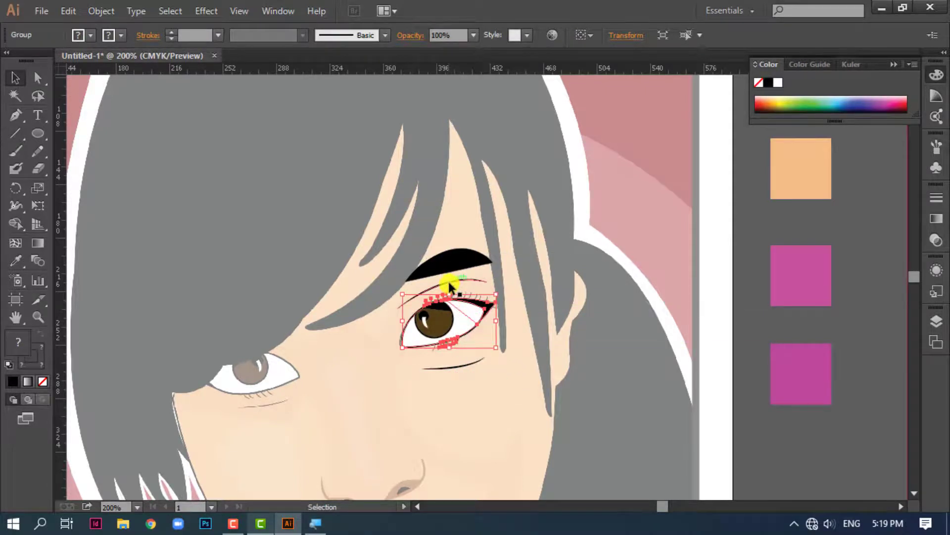
Select the eyebrow, both creases and the eye group together and move them onto the face of the filled portrait
left_click(450, 267)
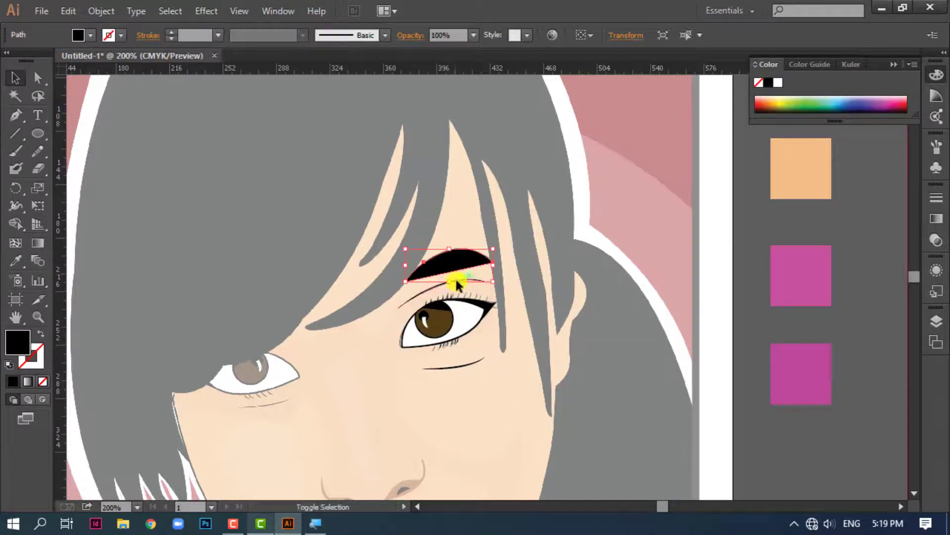
left_click(455, 278, "shift")
left_click(462, 340, "shift")
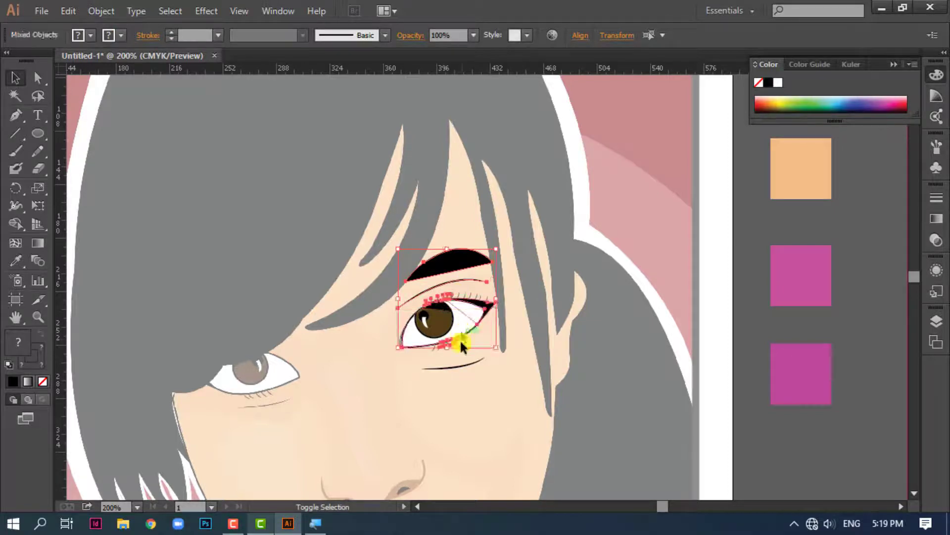
left_click(466, 366, "shift")
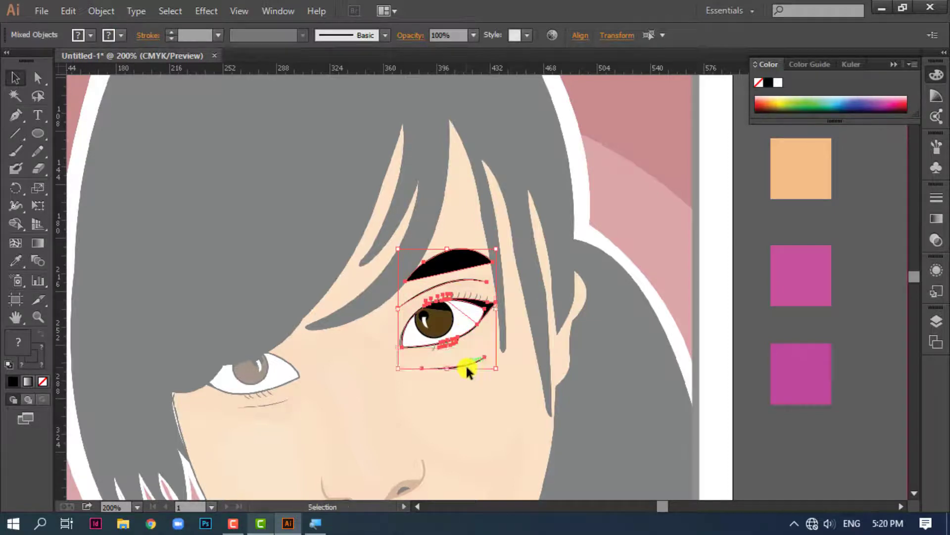
key("ctrl+minus")
left_click_drag(528, 369, 356, 393)
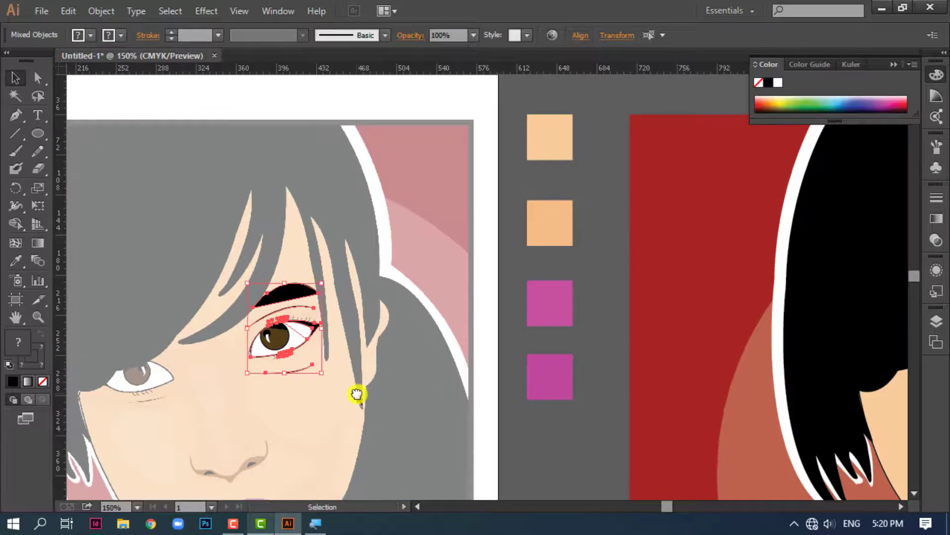
key("ctrl+minus")
key("ctrl+minus")
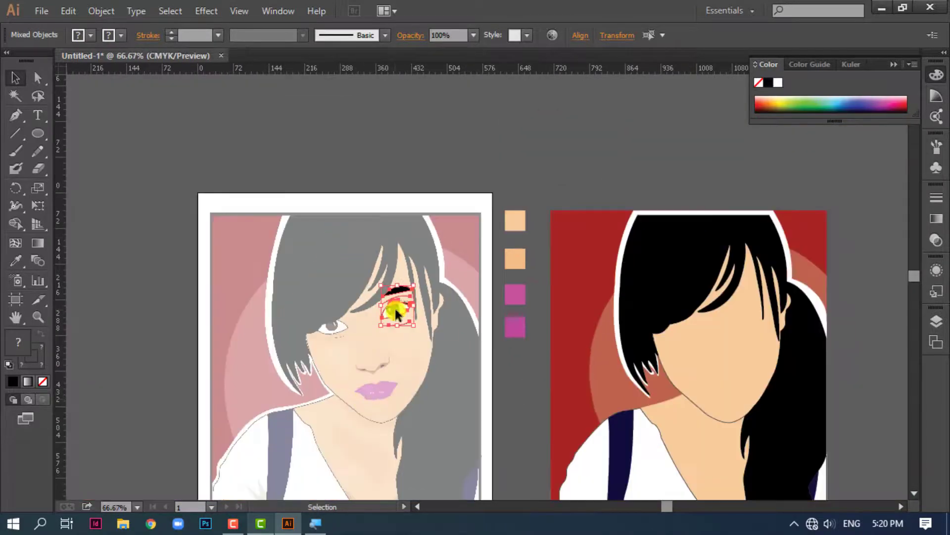
left_click_drag(394, 307, 747, 311)
left_click(754, 366)
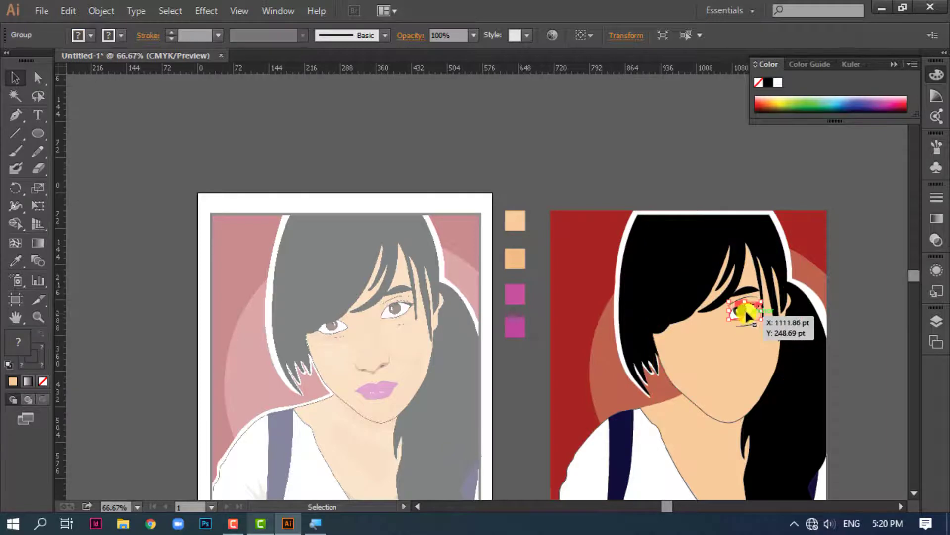
Reflect the portrait's eye group across the vertical axis as a copy
key("ctrl+plus")
key("ctrl+plus")
left_click_drag(796, 348, 377, 336)
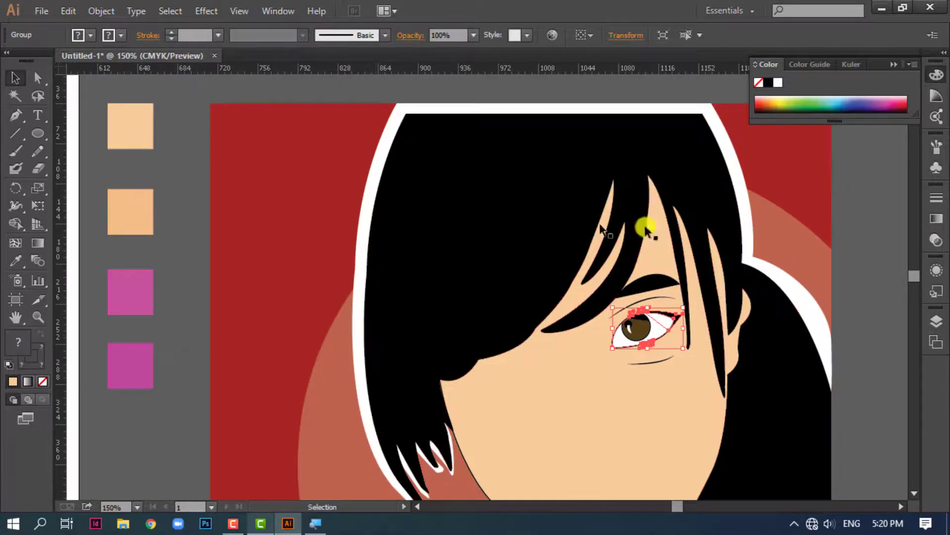
left_click(102, 10)
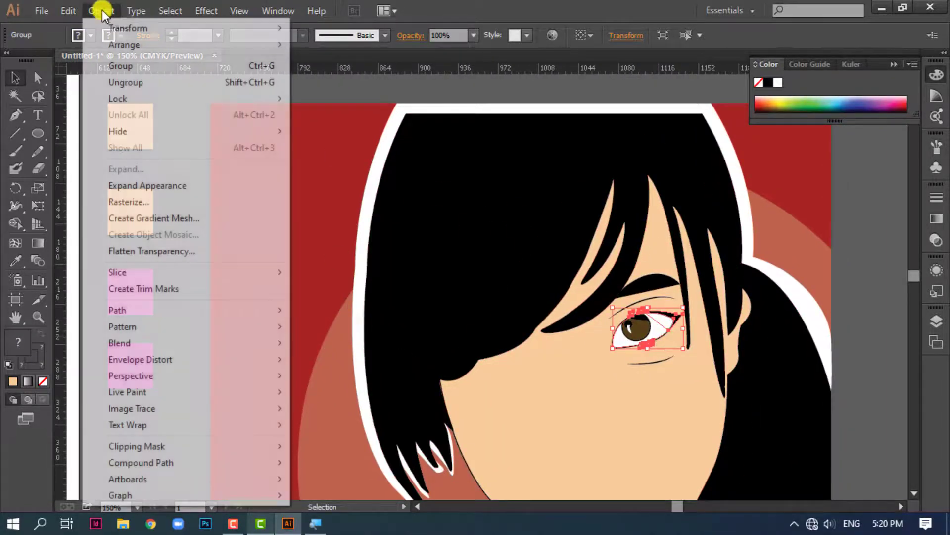
mouse_move(123, 28)
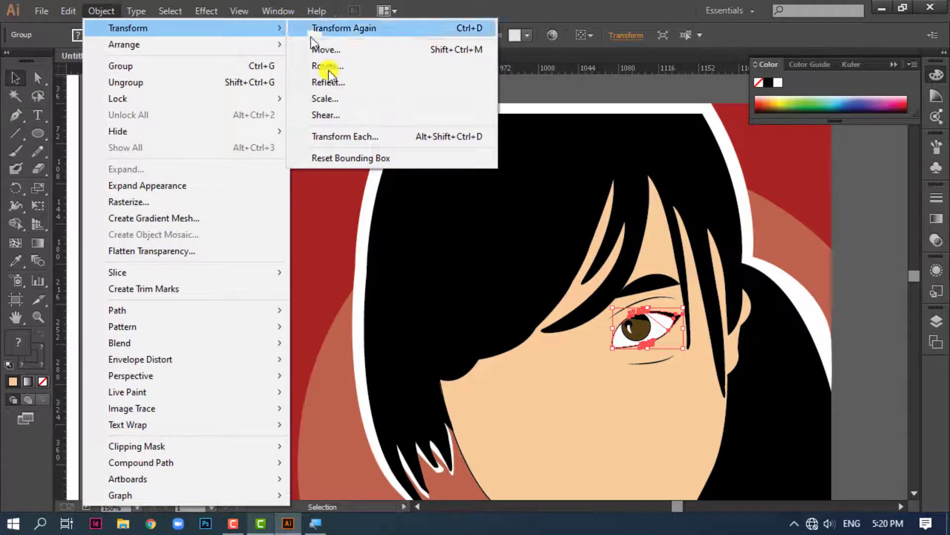
left_click(332, 87)
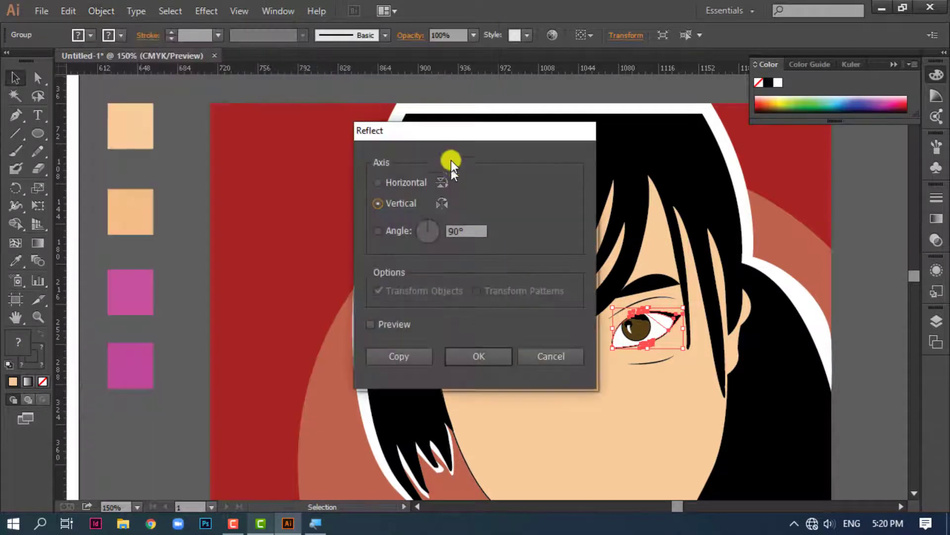
left_click_drag(456, 130, 337, 143)
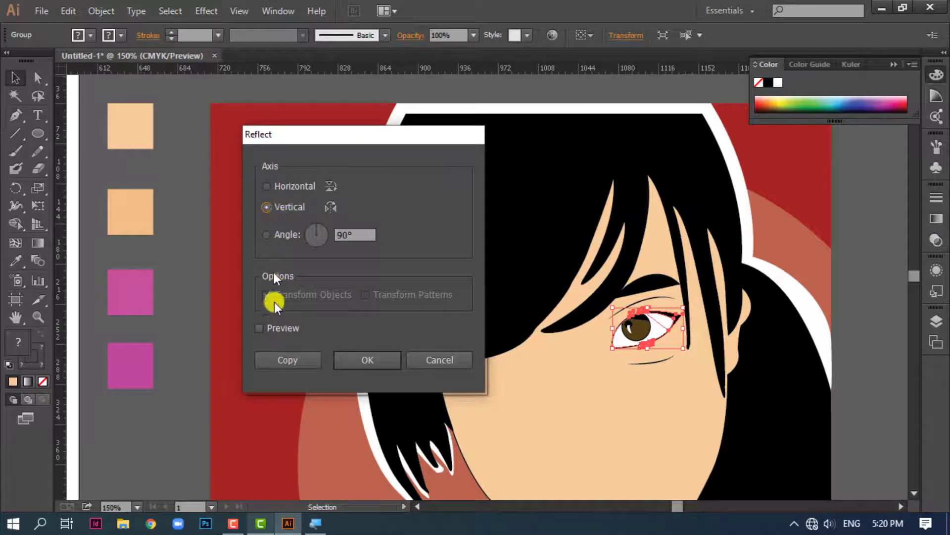
left_click(261, 327)
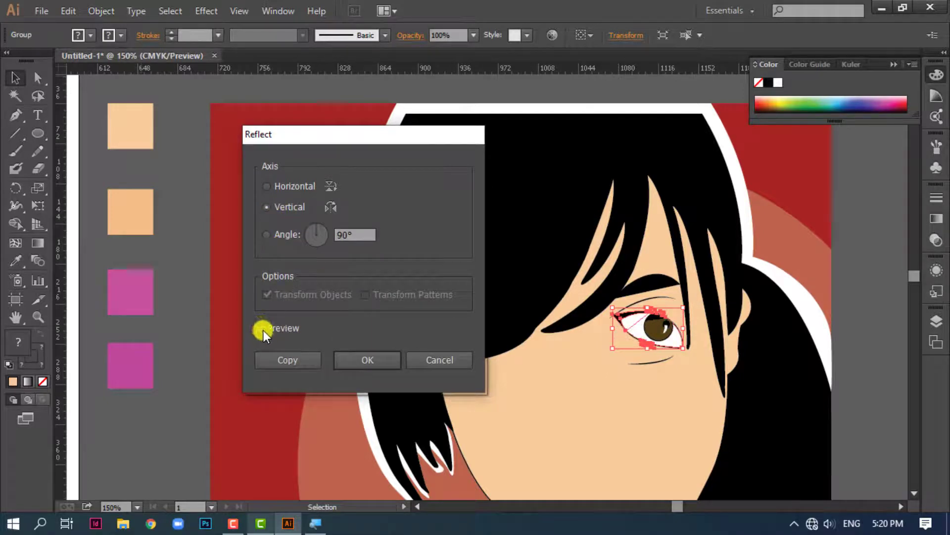
left_click(283, 361)
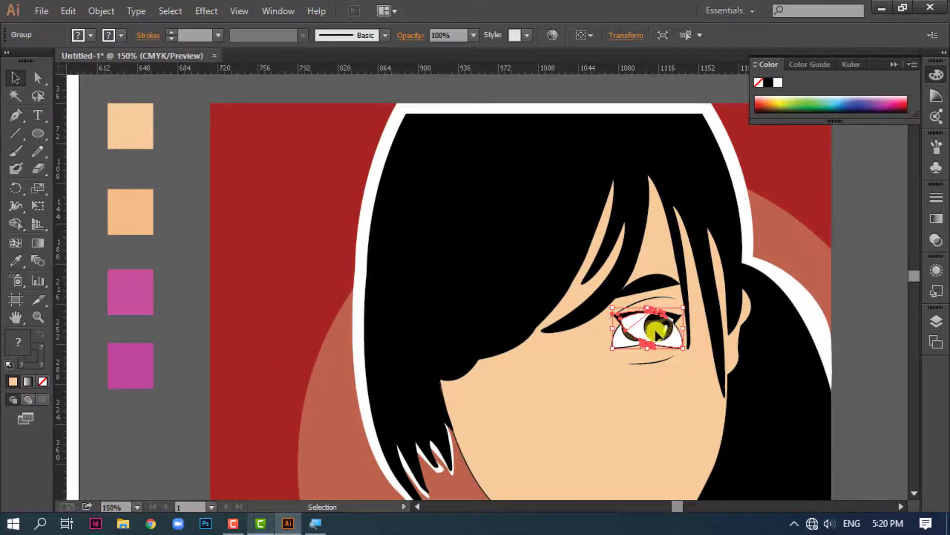
Place the mirrored eye on the other side of the face, tilted like the reference and tucked behind the hair fringe
left_click_drag(658, 328, 527, 335)
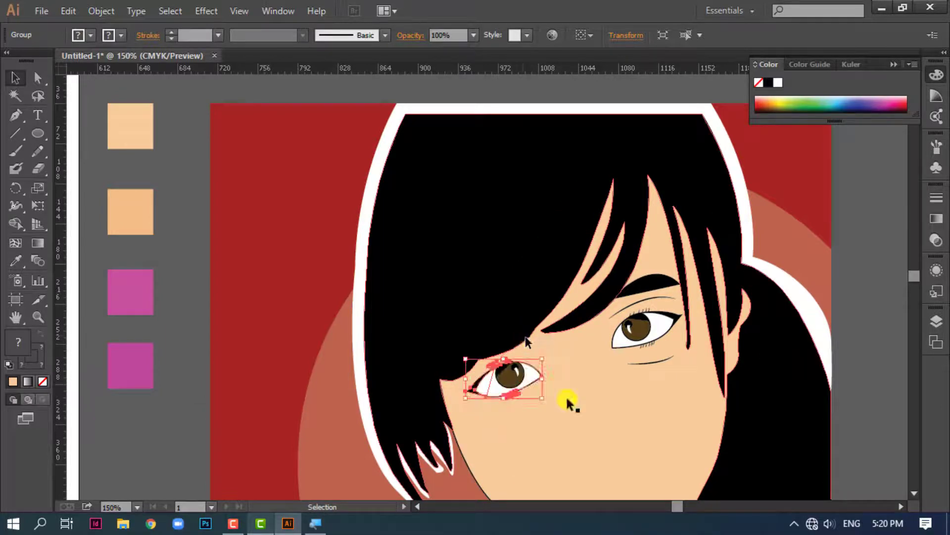
left_click(576, 441)
key("ctrl+minus")
key("ctrl+minus")
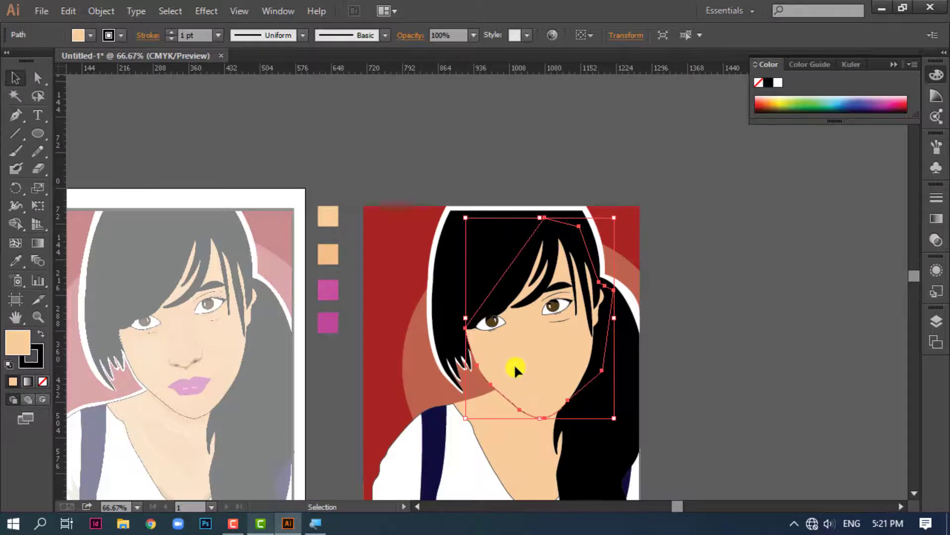
left_click(489, 325)
scroll(491, 331, "up", 2)
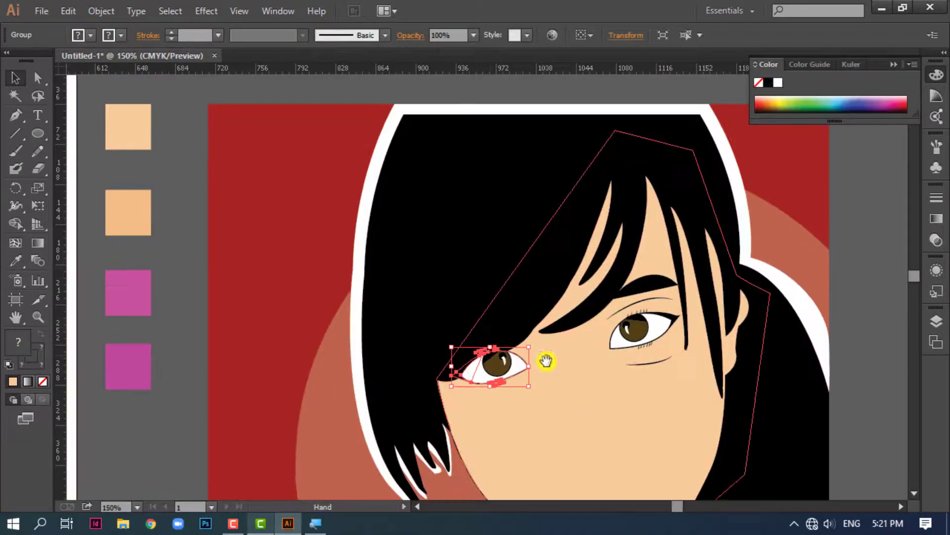
key("a")
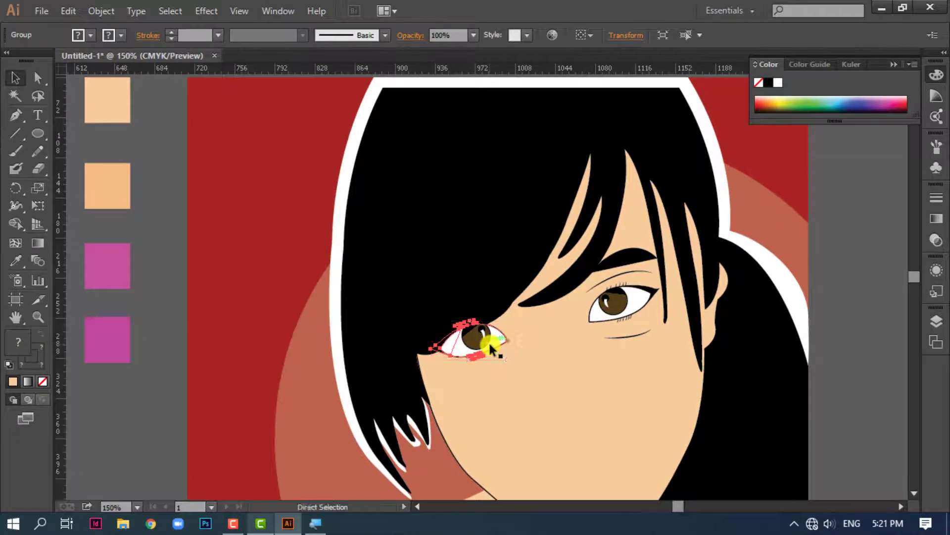
left_click(508, 385)
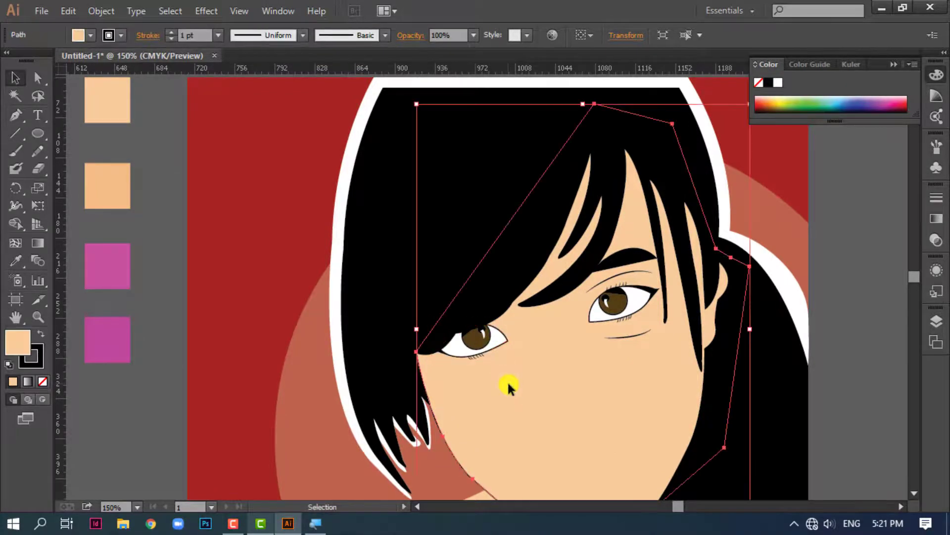
Trace the upper edge of the reference nose base from one nostril wing to the other with the Pen tool, without fill
left_click_drag(618, 385, 777, 304)
left_click_drag(196, 379, 566, 344)
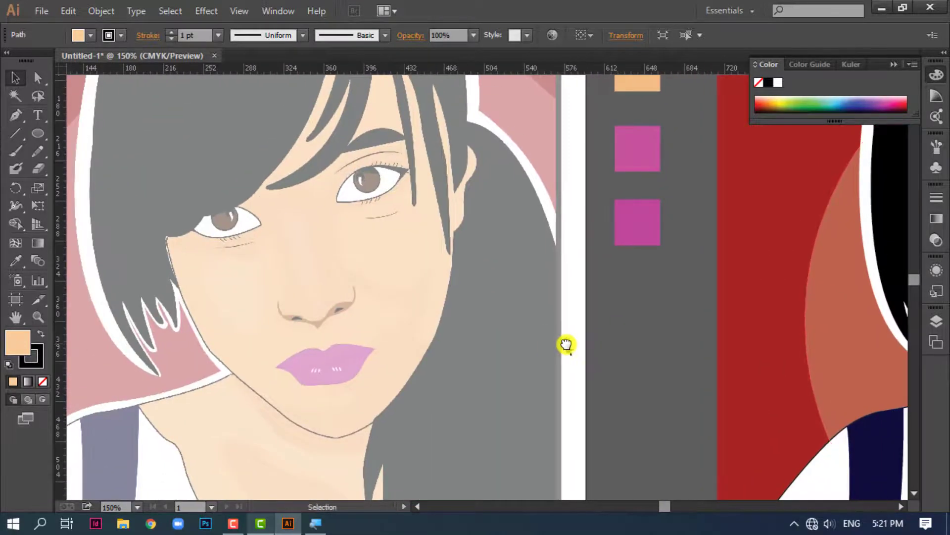
key("ctrl+plus")
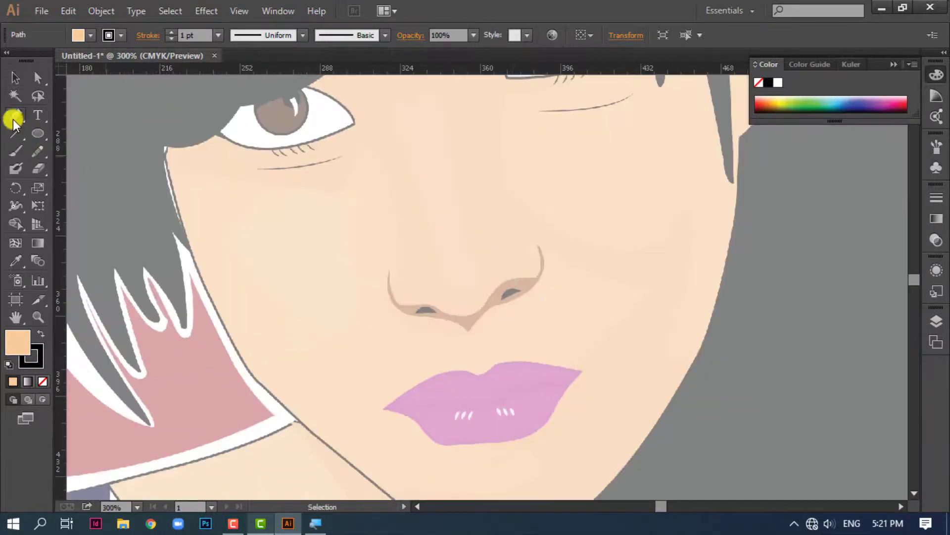
left_click(389, 270)
left_click_drag(432, 309, 432, 304)
left_click(42, 383)
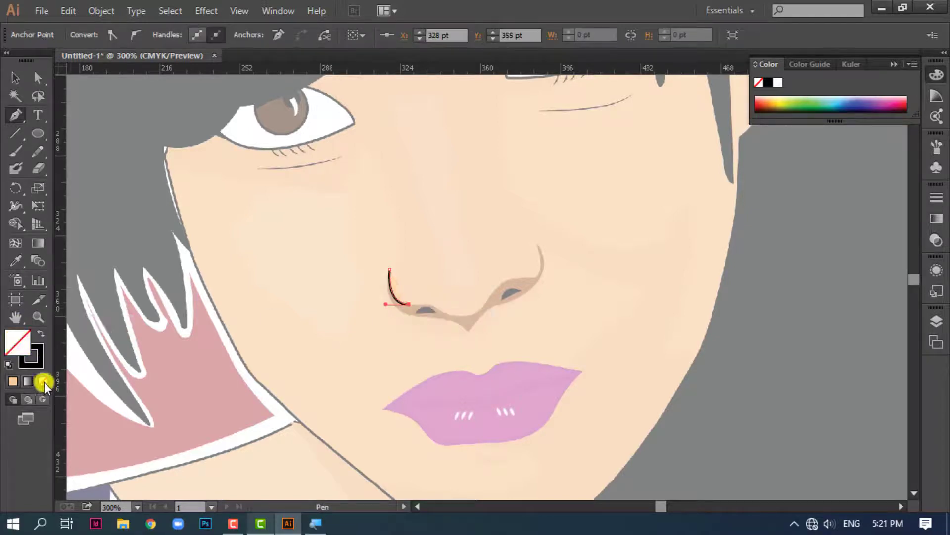
left_click_drag(444, 312, 479, 315)
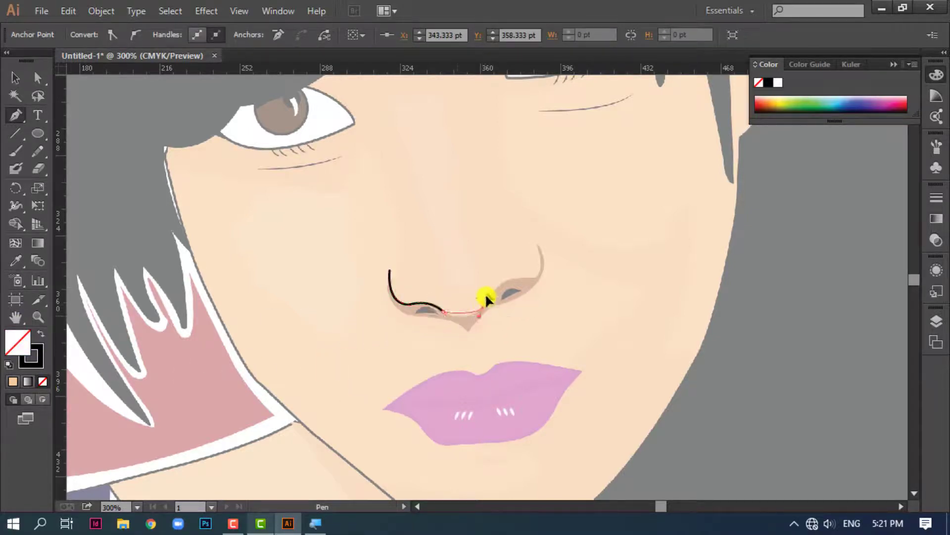
left_click_drag(500, 279, 520, 280)
left_click(536, 278)
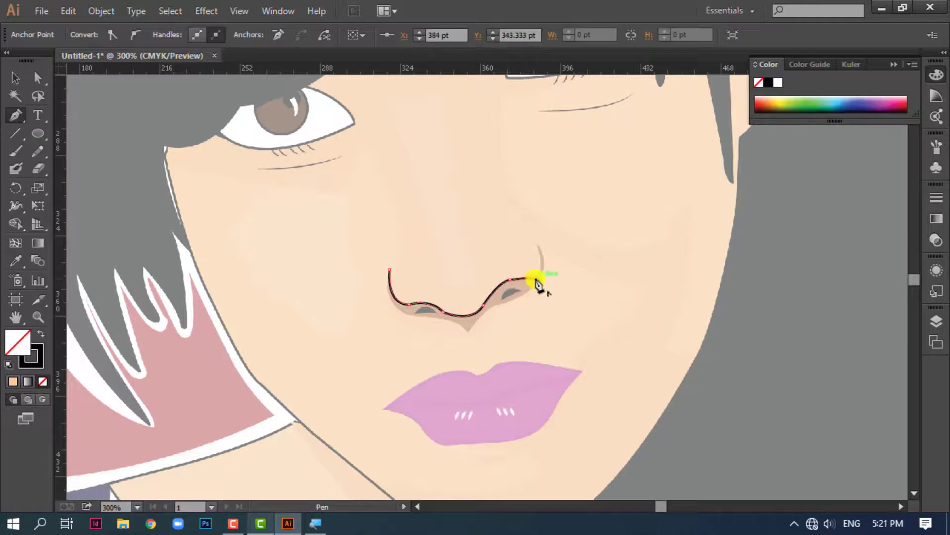
left_click_drag(537, 246, 526, 224)
left_click(537, 246)
Trace the lower edge of the nose shadow back through its pointed center and close the shape at the starting point
left_click_drag(491, 304, 410, 314)
left_click(491, 305)
left_click(468, 332)
key("ctrl+z")
left_click(467, 333)
left_click(436, 318)
left_click_drag(390, 270, 399, 207)
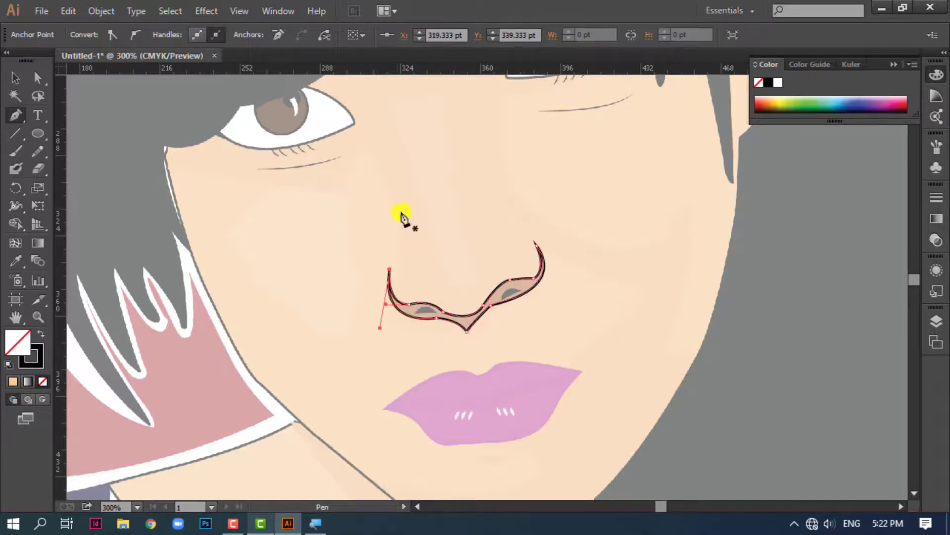
Move the nose shape aside onto the cheek and give it a dark brown fill from the enlarged color spectrum
key("v")
left_click_drag(498, 298, 664, 361)
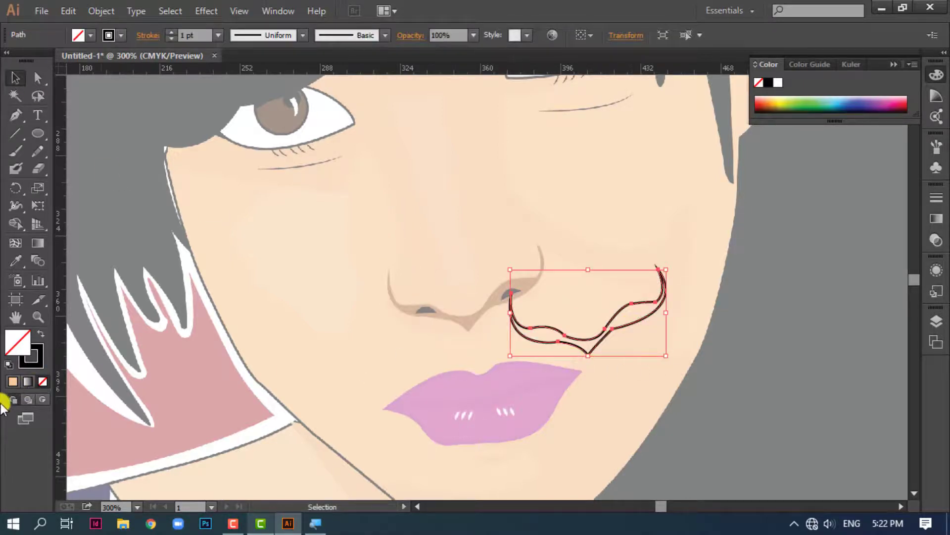
left_click(779, 106)
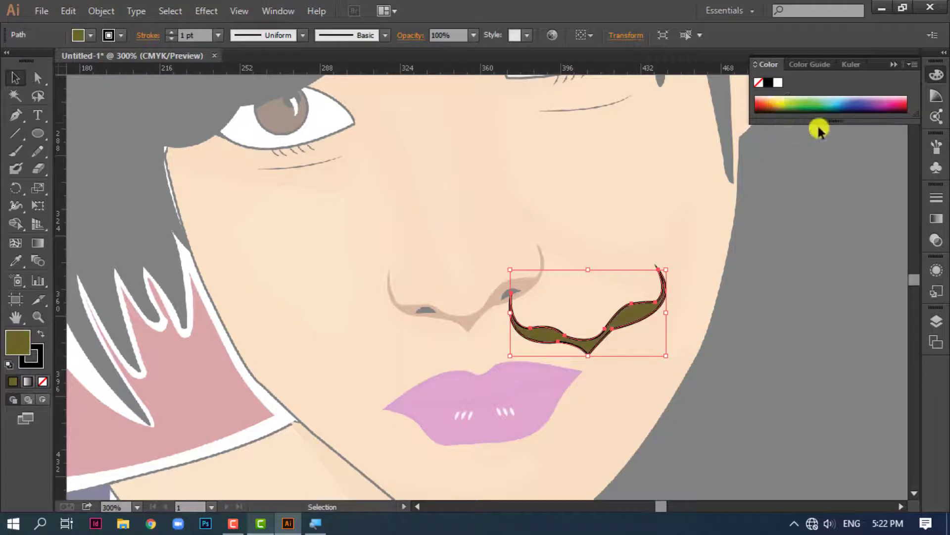
left_click_drag(836, 122, 870, 342)
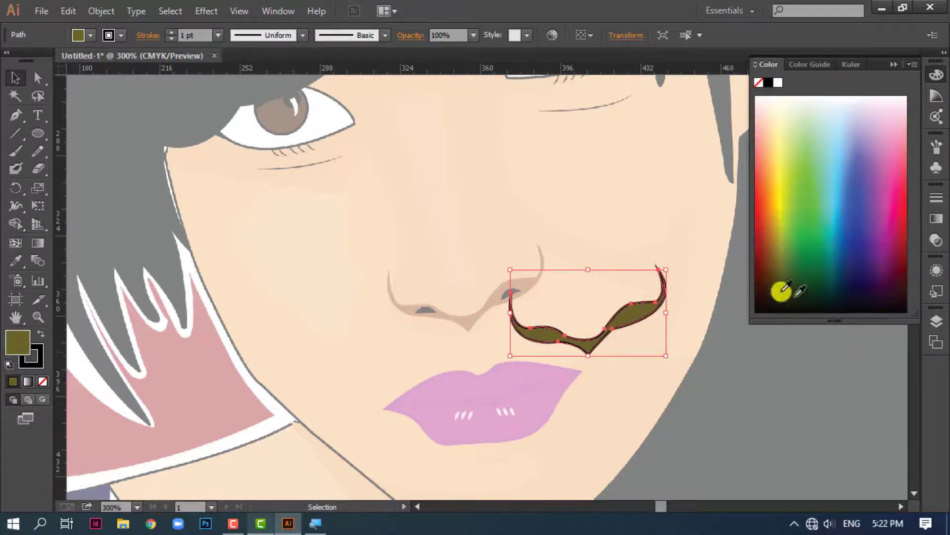
mouse_move(781, 289)
left_mouse_down()
mouse_move(770, 280)
mouse_move(777, 259)
mouse_move(777, 276)
left_mouse_up()
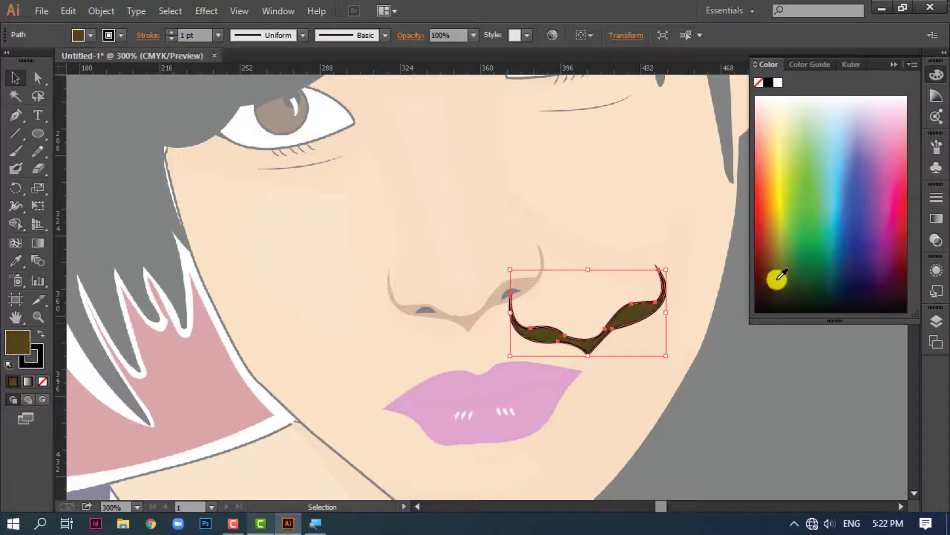
Change the nose shape's fill to a lighter, warmer brown in the Color Picker and remove its stroke
double_click(18, 342)
left_click_drag(715, 103, 297, 36)
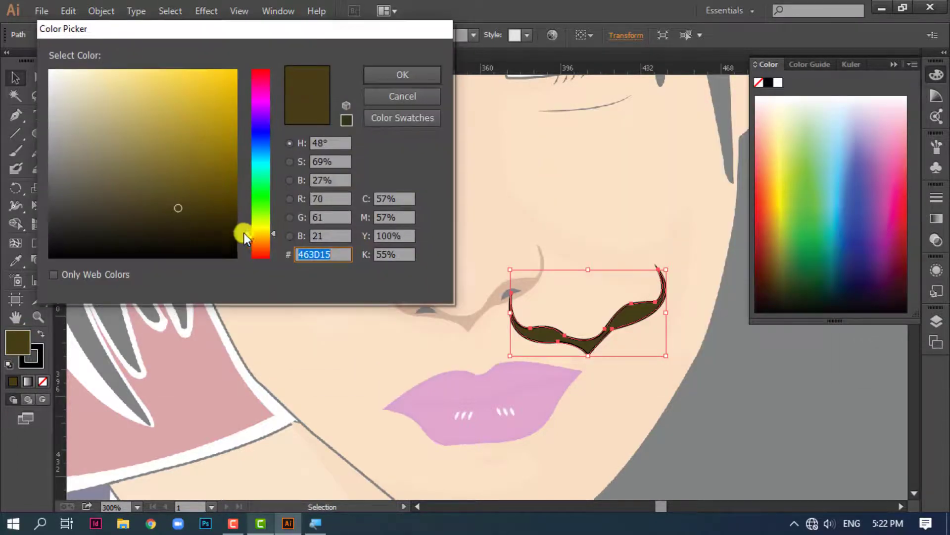
left_click_drag(248, 233, 248, 242)
left_click(142, 149)
key("Return")
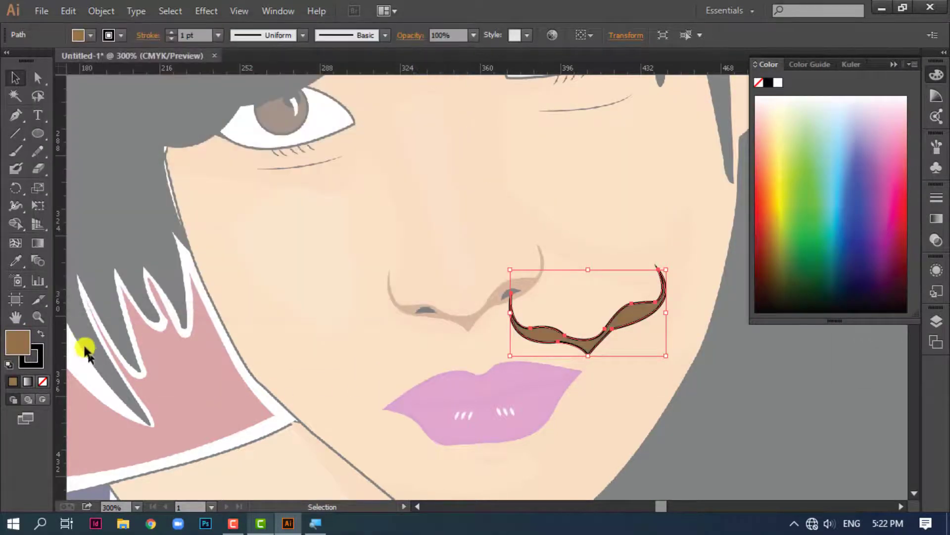
left_click(43, 381)
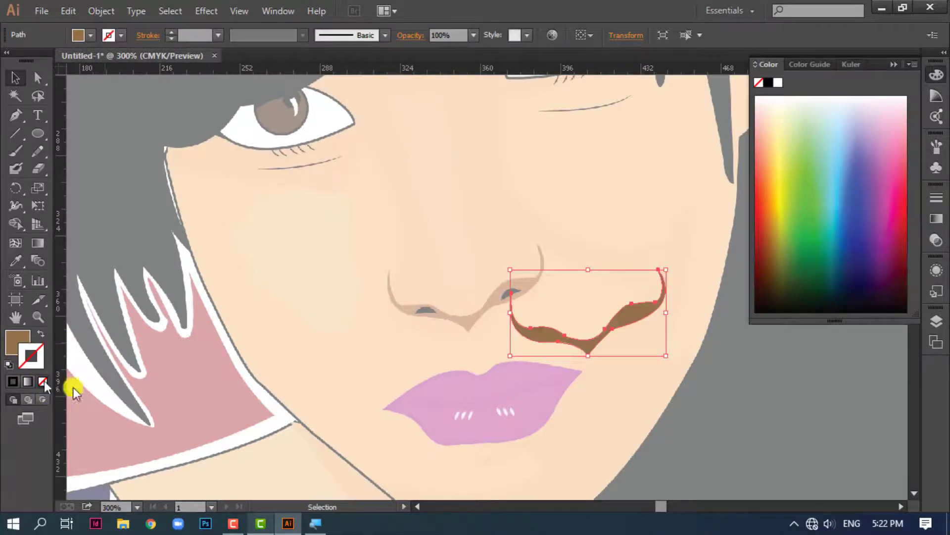
Trace the nostril on the reference nose's left side with the Pen tool and give it a black fill without stroke
left_click(325, 377)
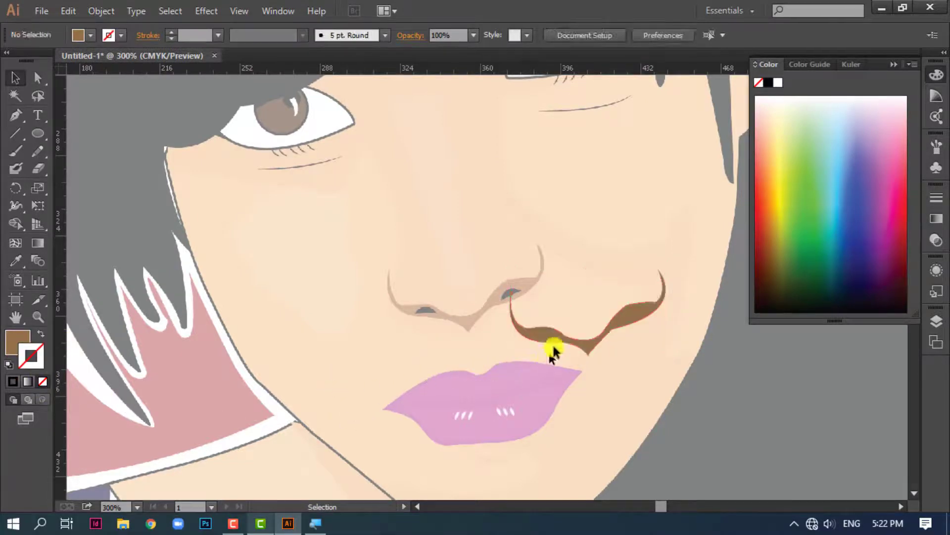
left_click(562, 334)
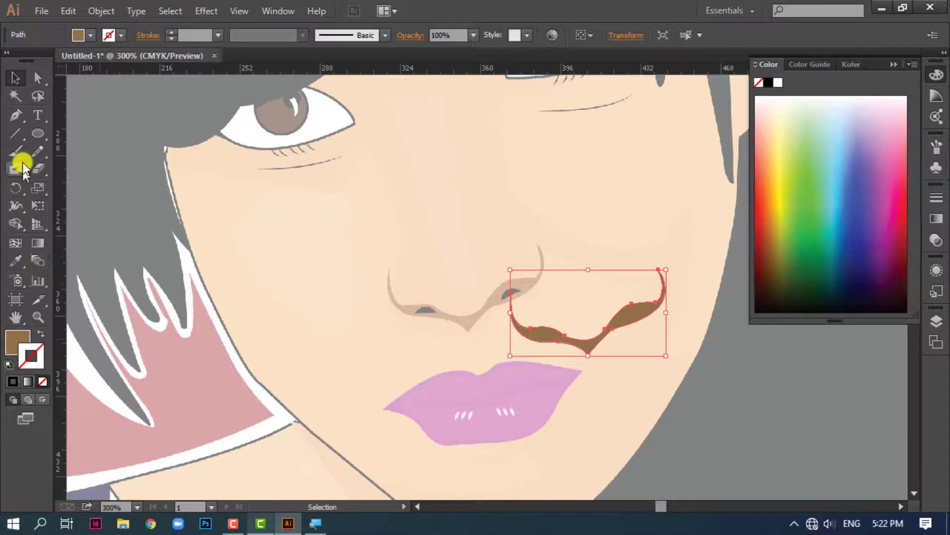
left_click(19, 117)
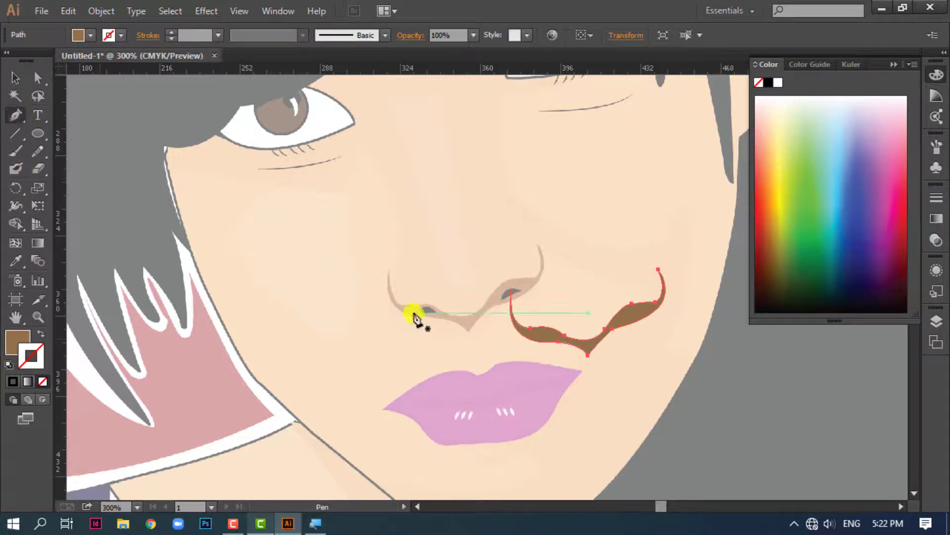
mouse_move(414, 315)
left_mouse_down()
mouse_move(437, 315)
mouse_move(400, 326)
left_mouse_up()
left_click(769, 83)
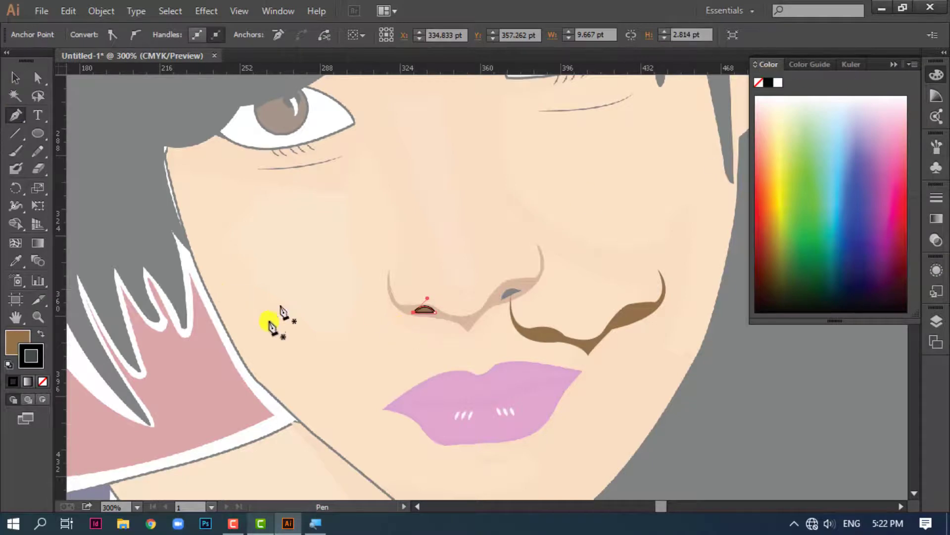
left_click(40, 333)
left_click(44, 381)
Trace the other nostril with the same black fill and move both nostrils onto the brown nose shape
mouse_move(505, 302)
left_mouse_down()
mouse_move(514, 293)
mouse_move(500, 314)
left_mouse_up()
left_click(15, 78)
left_click(424, 310, "shift")
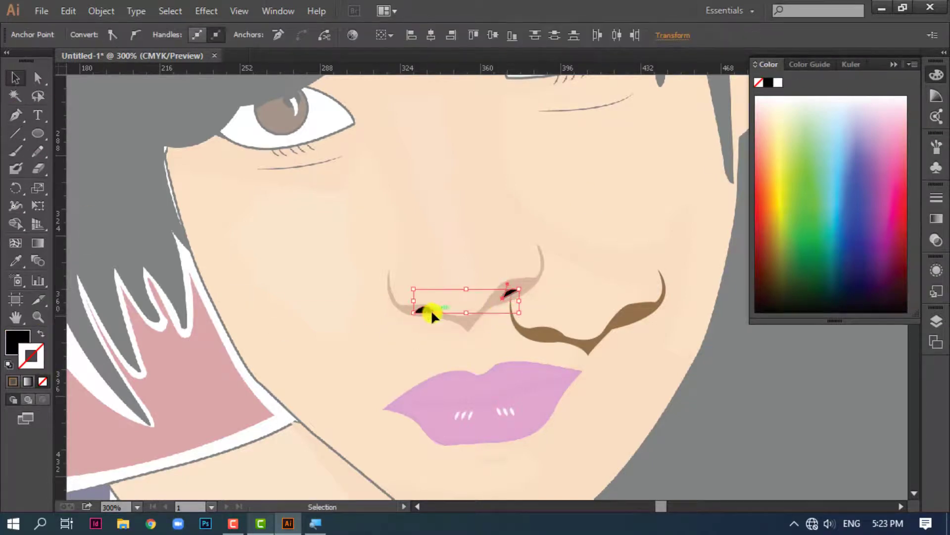
left_click_drag(424, 311, 537, 337)
left_click(770, 395)
left_click(550, 331)
left_click(583, 361)
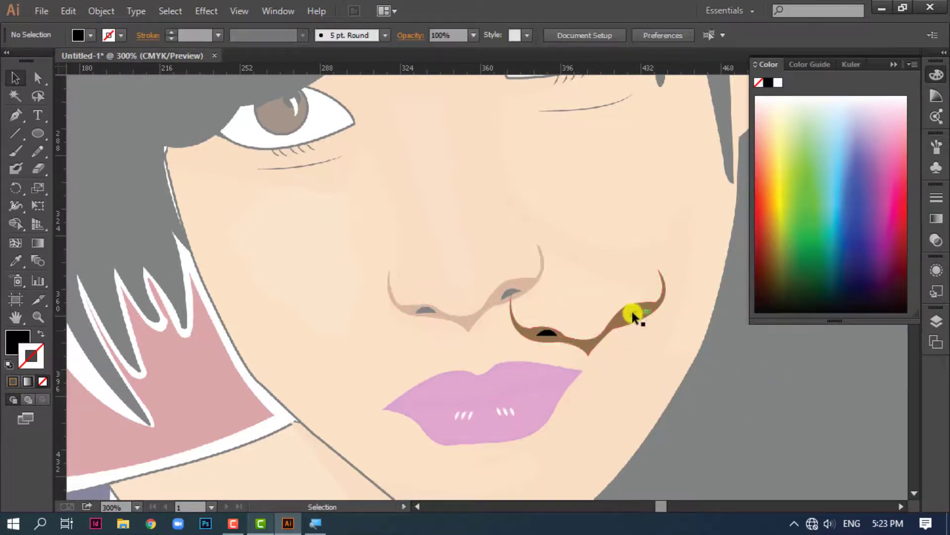
Group the two nostrils with the brown nose shape and place the group over the reference nose
left_click(633, 314)
left_click_drag(627, 320, 461, 313)
left_click(733, 384)
left_click(534, 341)
left_click(548, 333, "shift")
left_click(635, 315, "shift")
right_click(635, 317)
left_click(661, 165)
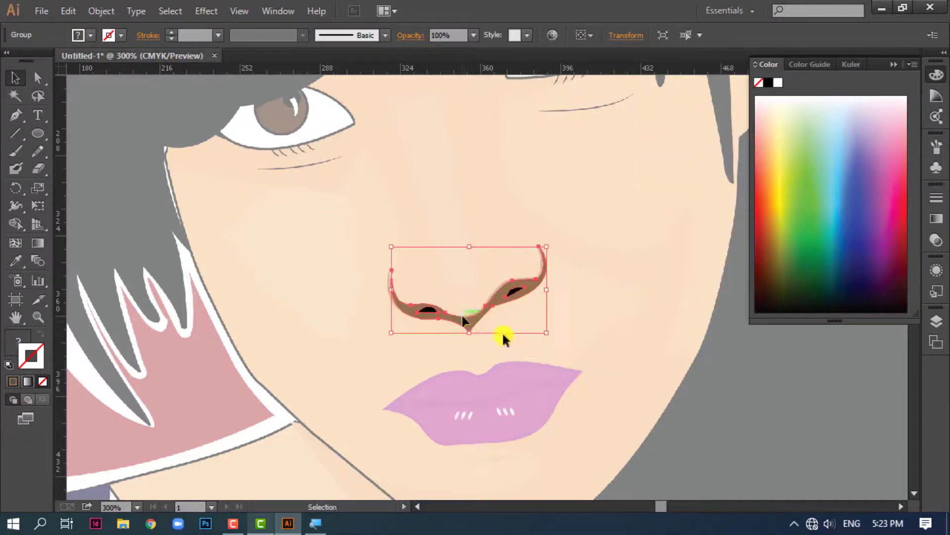
left_click(710, 455)
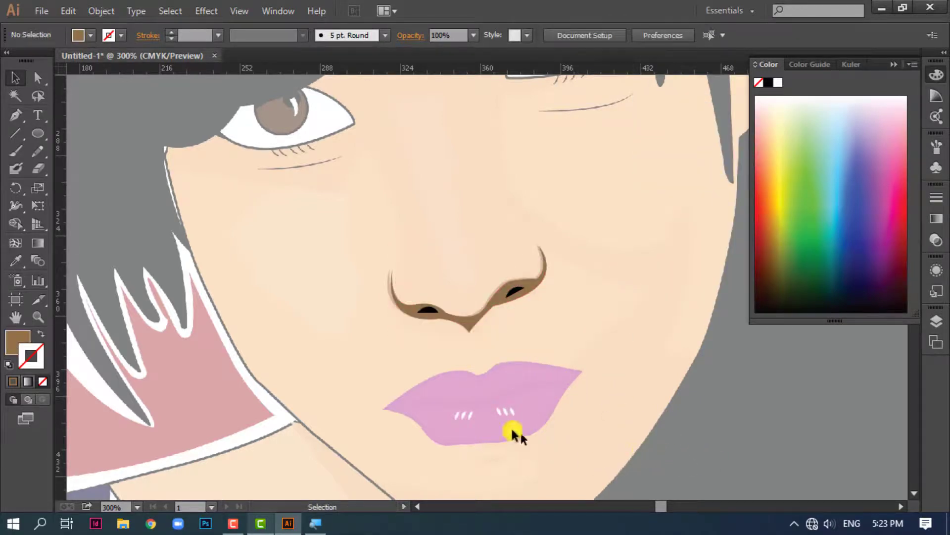
Trace the outline of the reference lips as a closed Pen path with a brown stroke and no fill
left_click(16, 115)
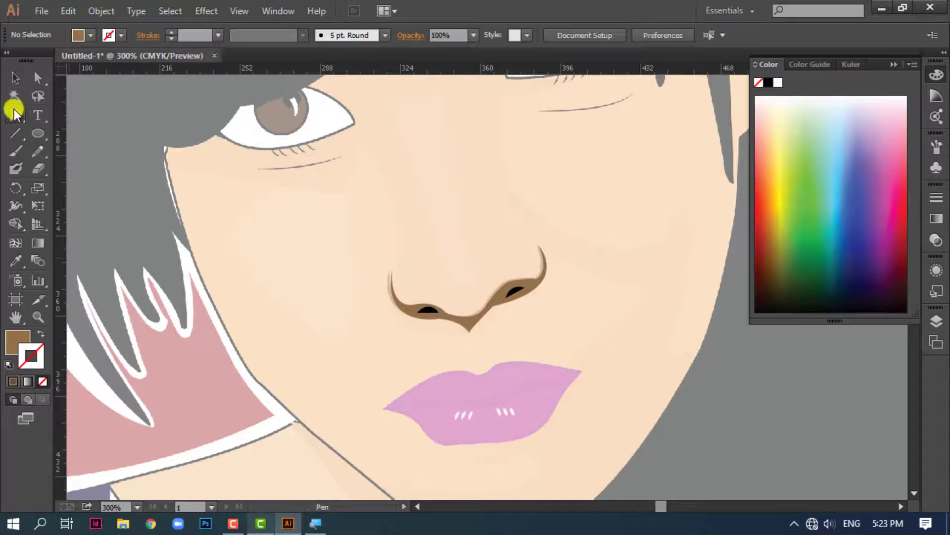
left_click(385, 408)
left_click_drag(424, 429, 563, 388)
left_click(581, 370)
left_click(488, 370)
mouse_move(489, 370)
left_mouse_down()
mouse_move(474, 391)
mouse_move(447, 376)
mouse_move(478, 378)
left_mouse_up()
key("shift+x")
left_click_drag(385, 407, 329, 448)
Fill the lip shape with the upper pink swatch beside the artboard using the Eyedropper
left_click(14, 78)
key("ctrl+minus")
key("ctrl+minus")
left_click_drag(744, 406, 550, 430)
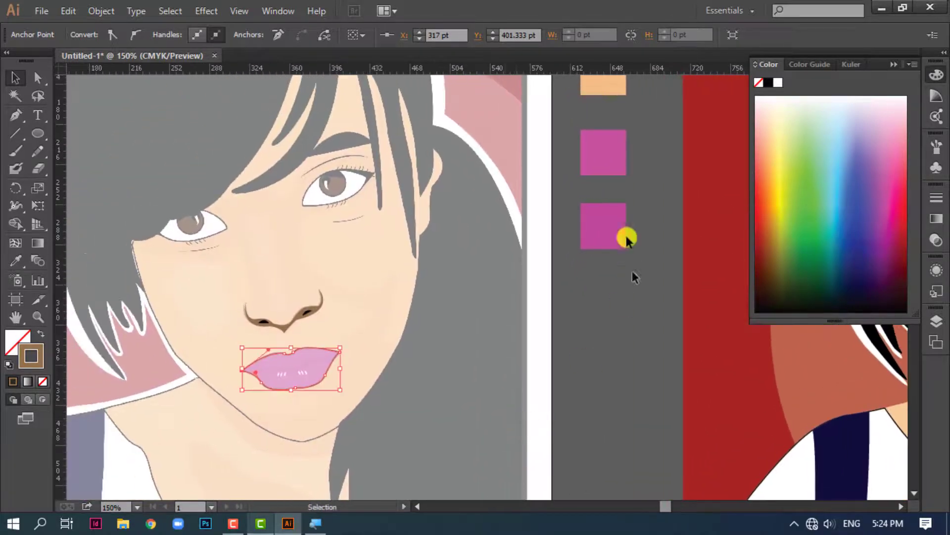
left_click(609, 152)
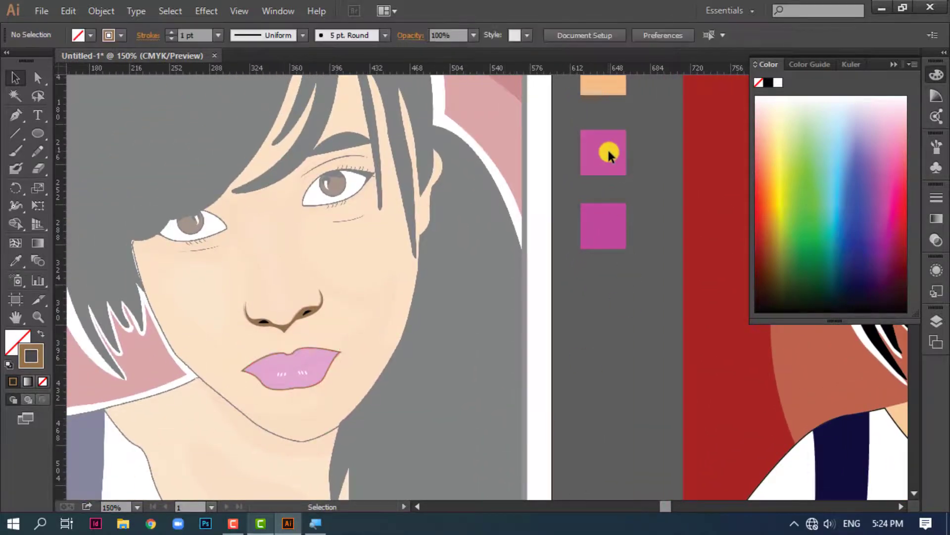
left_click(305, 384)
left_click(16, 261)
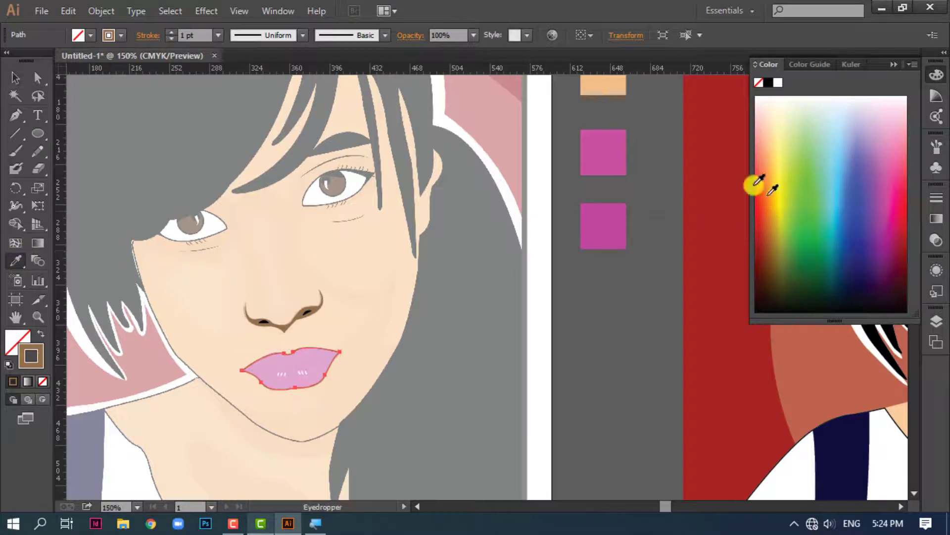
left_click(608, 151)
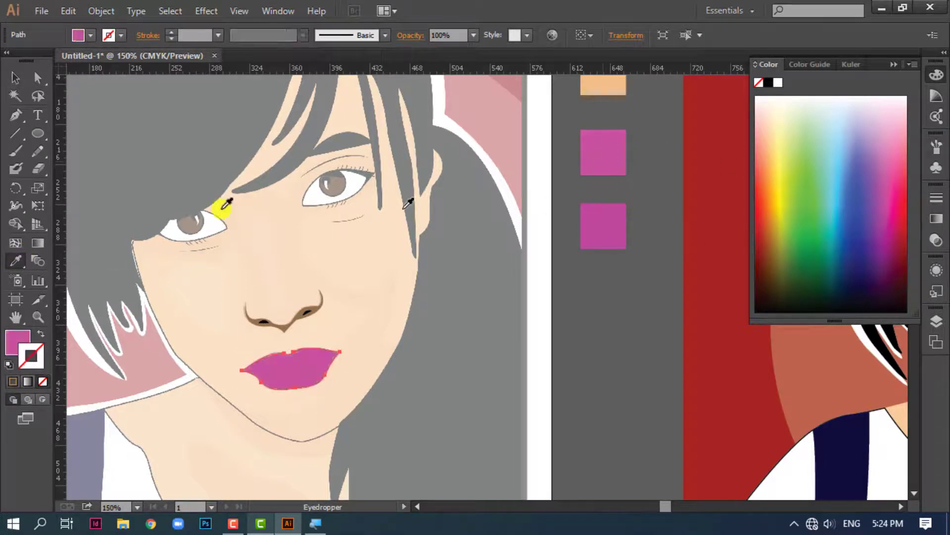
Draw a gently curved mouth line across the middle of the lips with the Pen tool
left_click(14, 78)
key("ctrl+plus")
key("ctrl+plus")
key("ctrl+plus")
left_click_drag(281, 425, 774, 312)
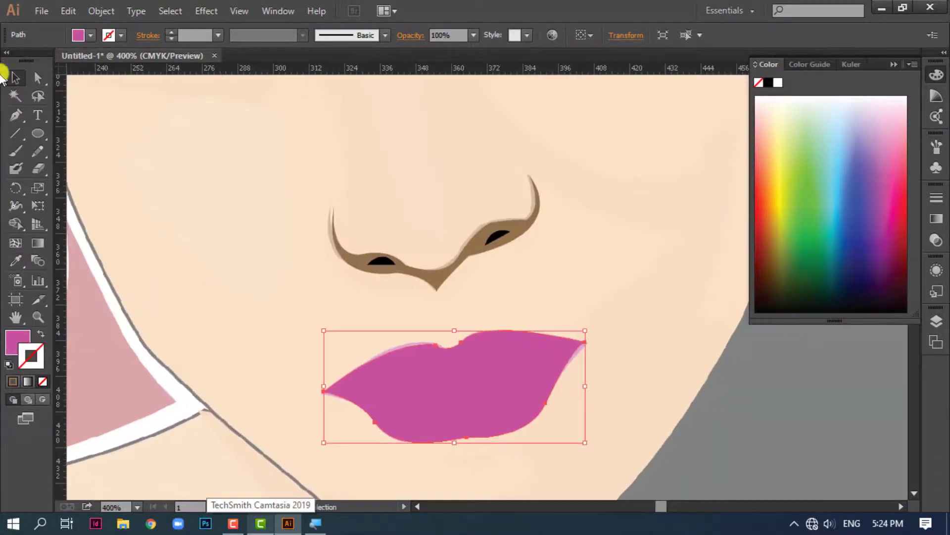
left_click(15, 115)
left_click(356, 385)
left_click(550, 365)
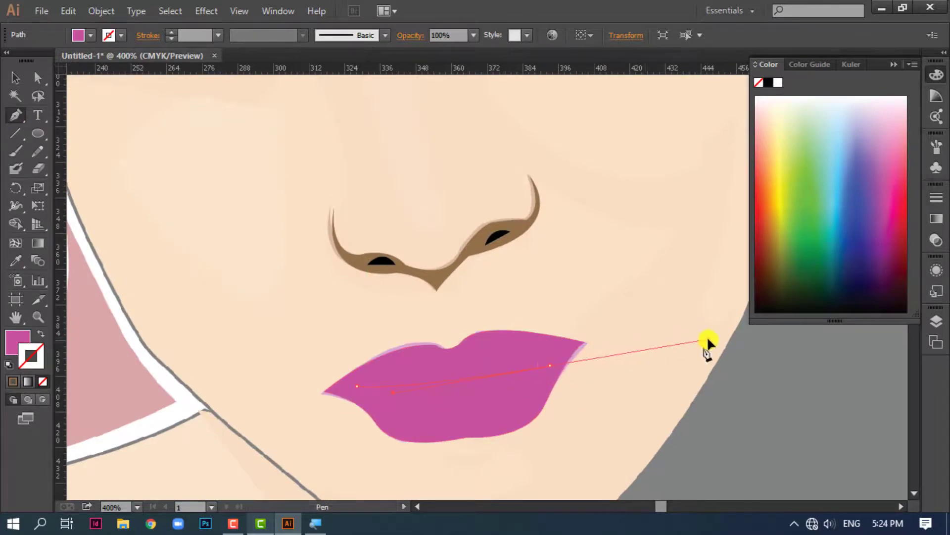
left_click_drag(707, 339, 709, 338)
left_click(15, 78)
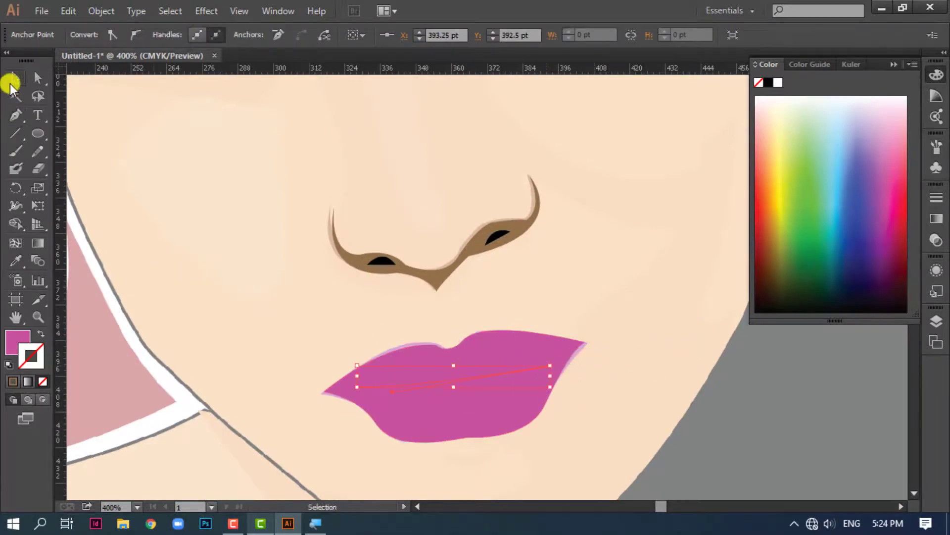
left_click(256, 293)
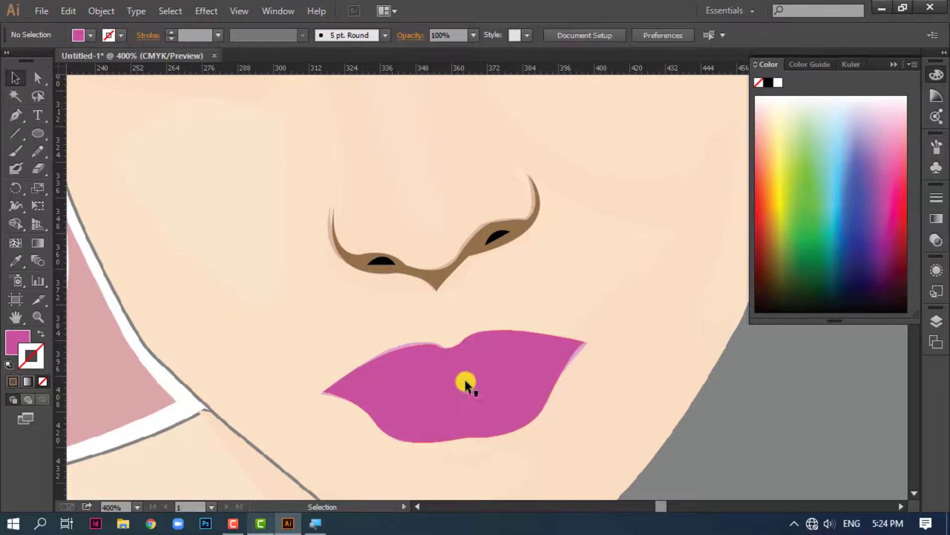
Recolor the mouth line with the lower, darker pink swatch beside the artboard using the Eyedropper
left_click(465, 377)
left_click(42, 337)
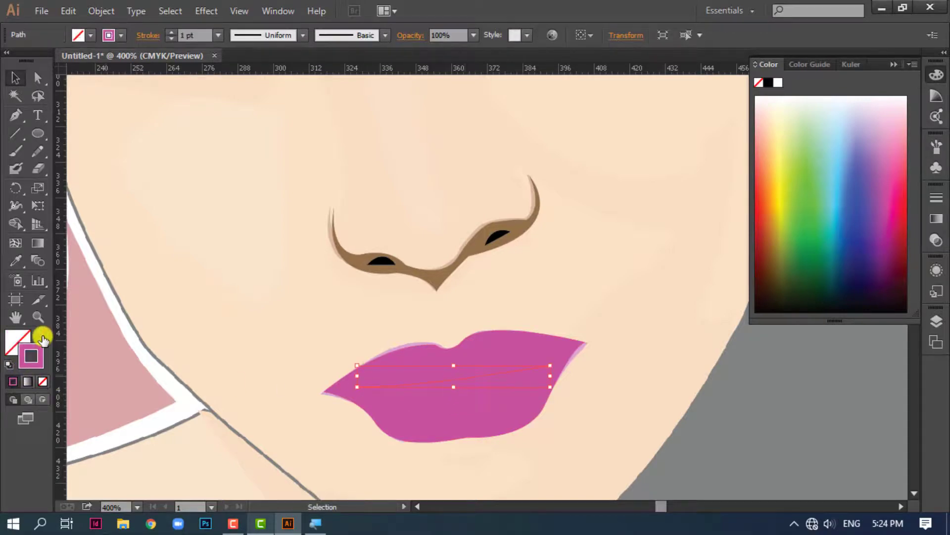
key("ctrl+minus")
key("ctrl+minus")
left_click_drag(584, 317, 386, 373)
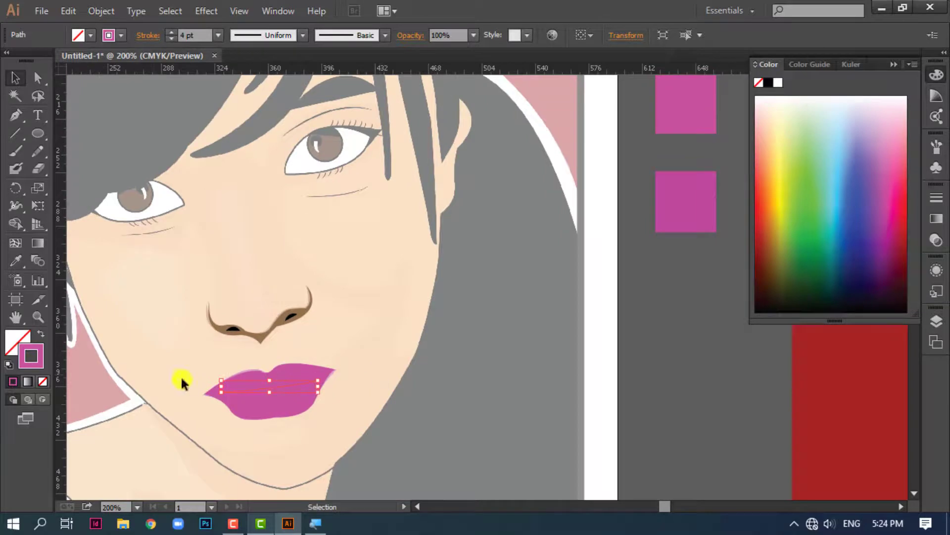
key("i")
left_click(685, 198)
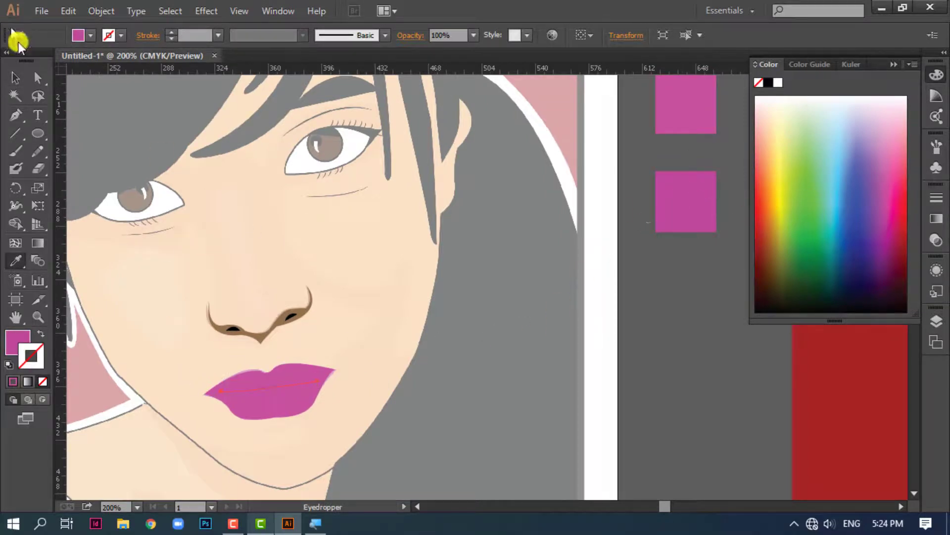
Tilt the mouth line slightly upward at its right end to follow the lips
left_click(15, 79)
left_click(703, 457)
left_click(280, 388)
left_click_drag(326, 382, 325, 375)
left_click(507, 430)
left_click(303, 387)
left_click(419, 414)
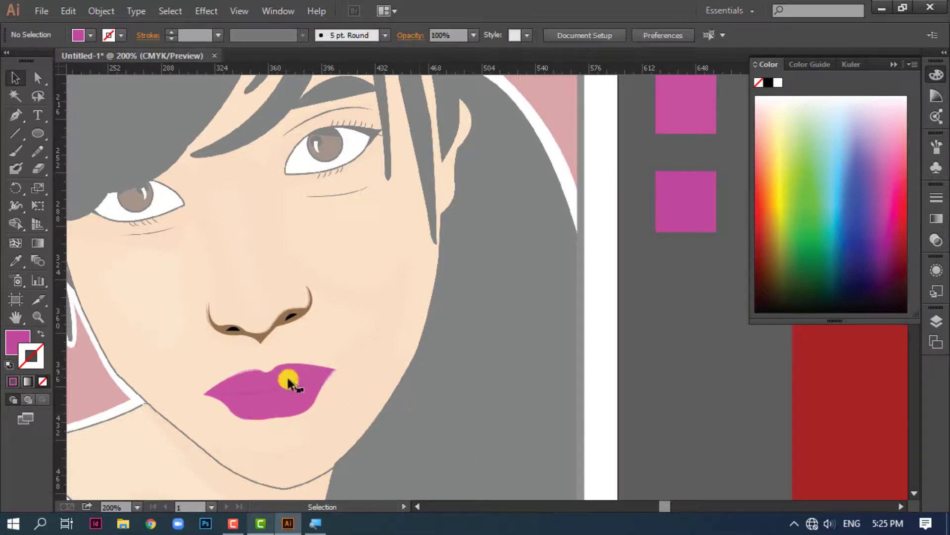
Start adding an Inner Glow effect to the pink lip shape
key("ctrl+1")
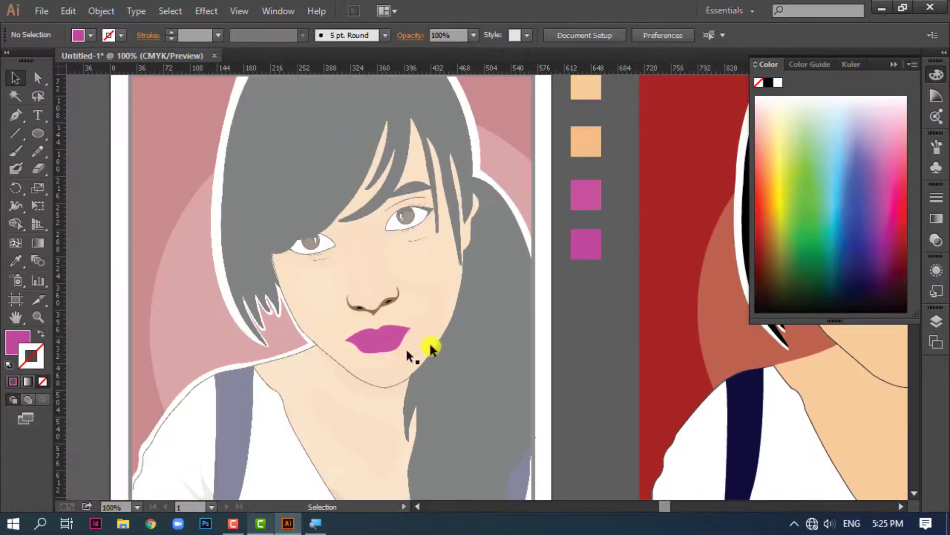
left_click_drag(622, 363, 572, 354)
key("ctrl+plus")
key("ctrl+plus")
key("ctrl+plus")
key("ctrl+plus")
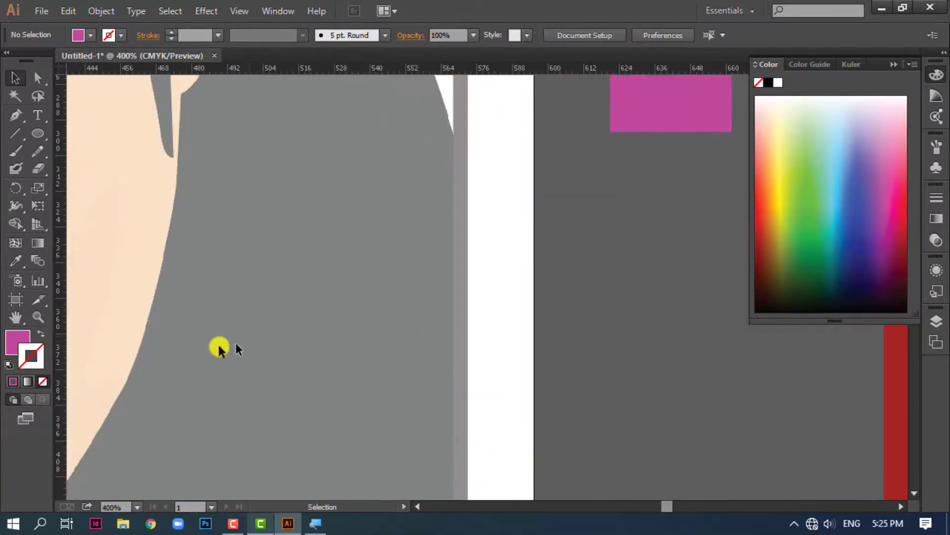
left_click_drag(226, 335, 858, 309)
left_click_drag(819, 272, 795, 237)
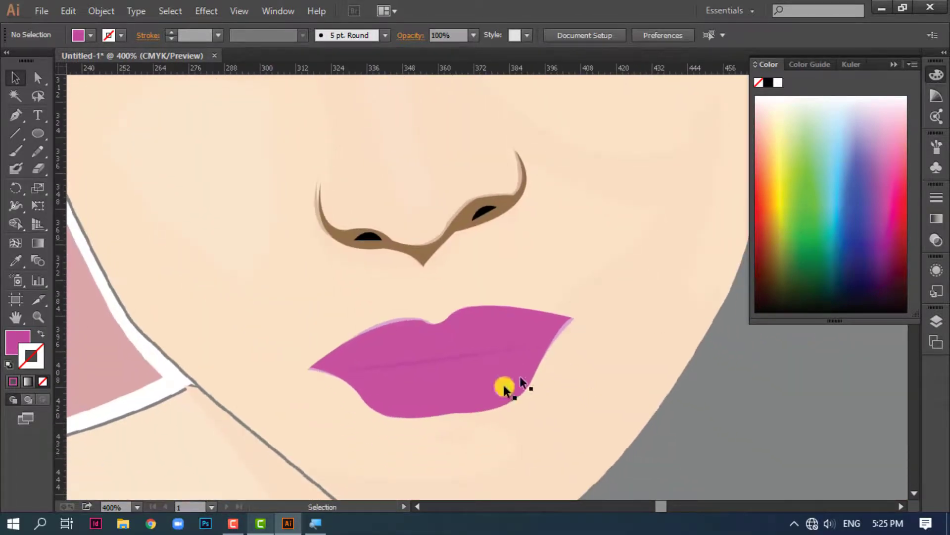
left_click(504, 390)
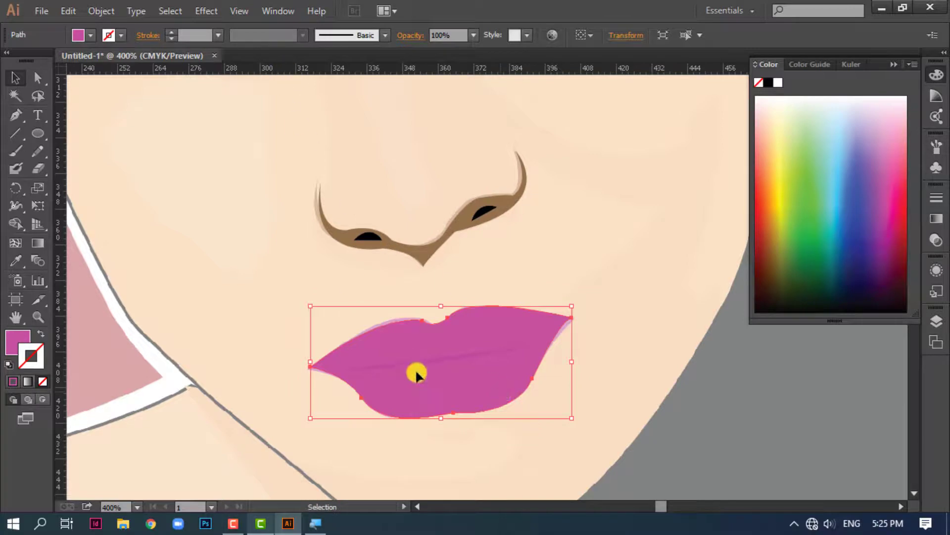
left_click(203, 15)
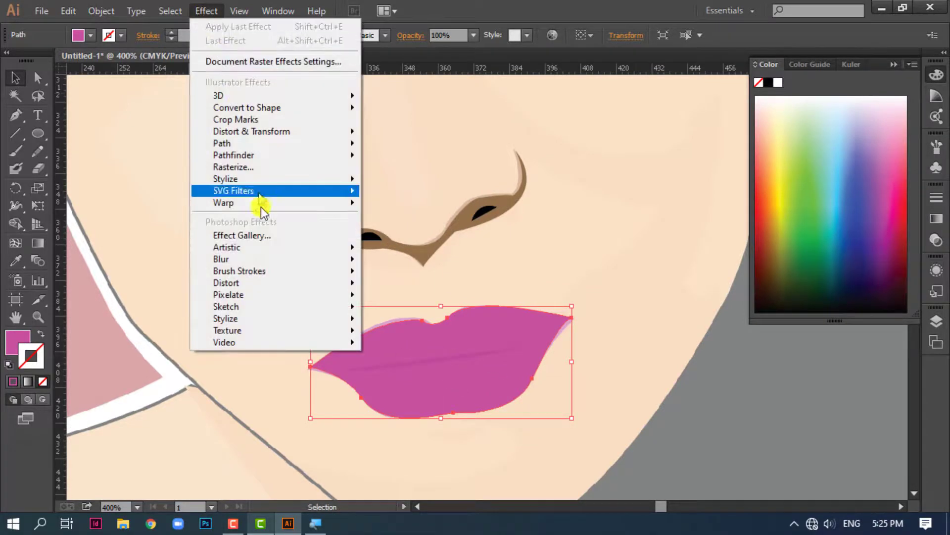
mouse_move(260, 271)
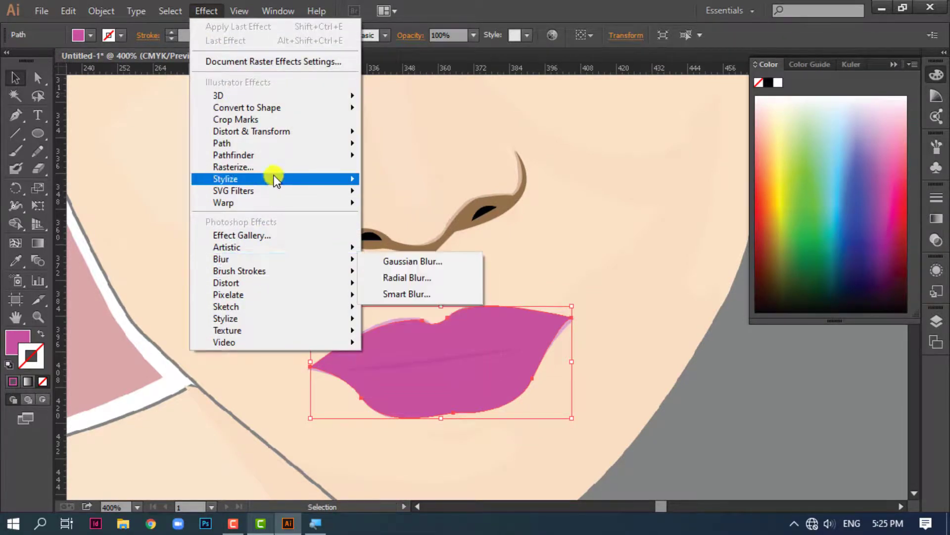
mouse_move(287, 179)
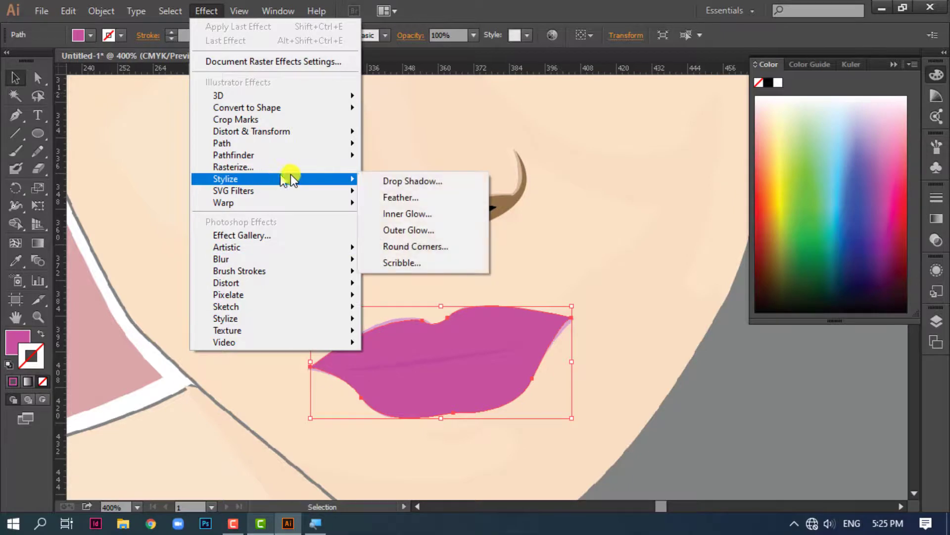
left_click(402, 216)
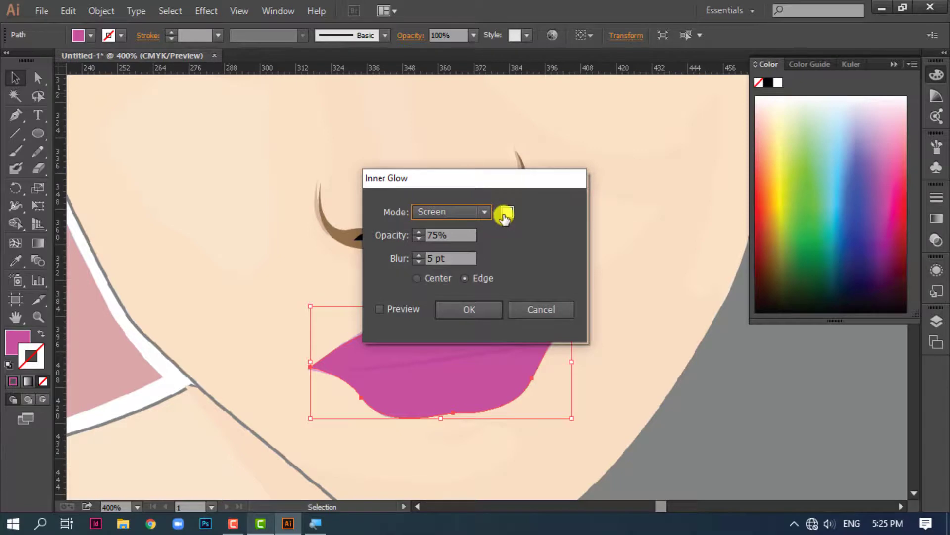
Set the inner glow color to a dark magenta purple with a hue of about 306° in the Color Picker
left_click(505, 214)
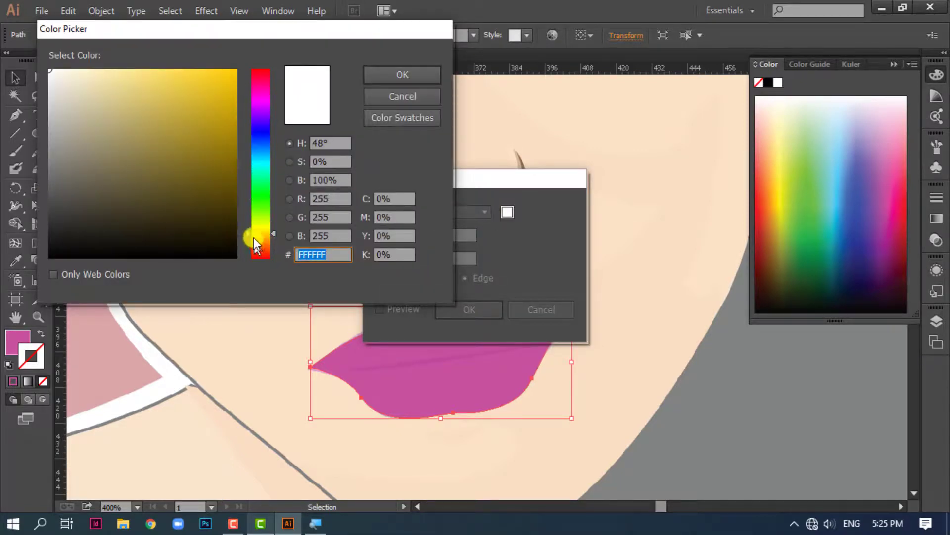
left_click_drag(252, 231, 261, 98)
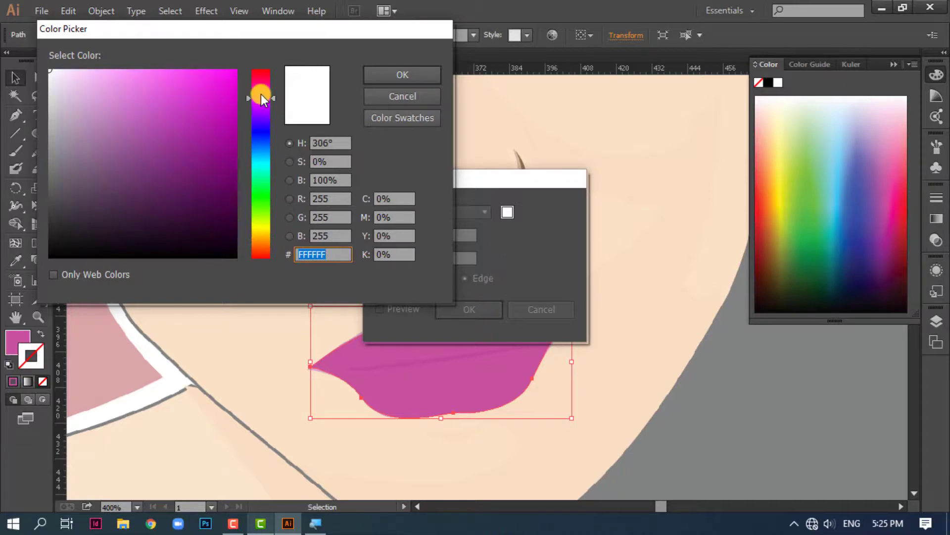
left_click(217, 186)
left_click_drag(217, 180, 208, 139)
left_click(411, 73)
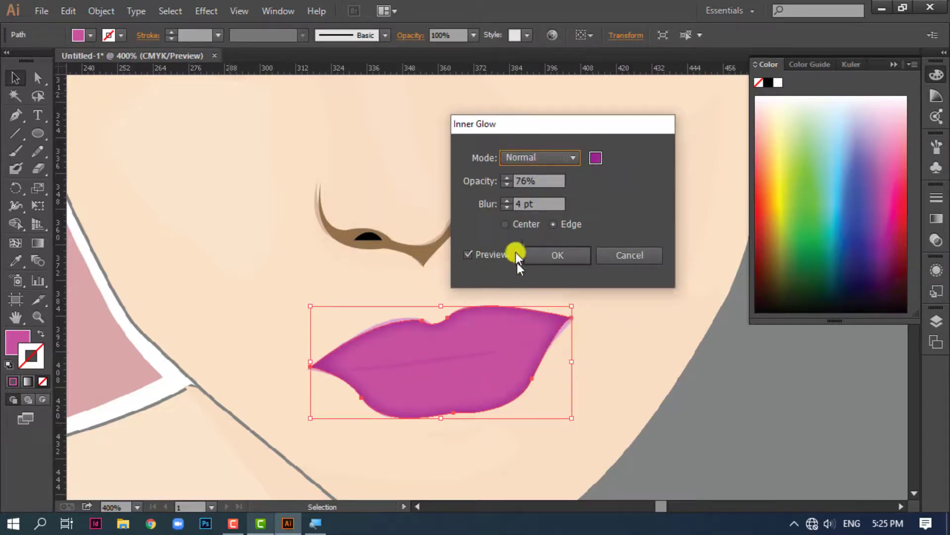
Reduce the inner glow's blur and apply it to the lips in Normal mode at 76% opacity
left_click(505, 207)
left_click(559, 253)
left_click(619, 367)
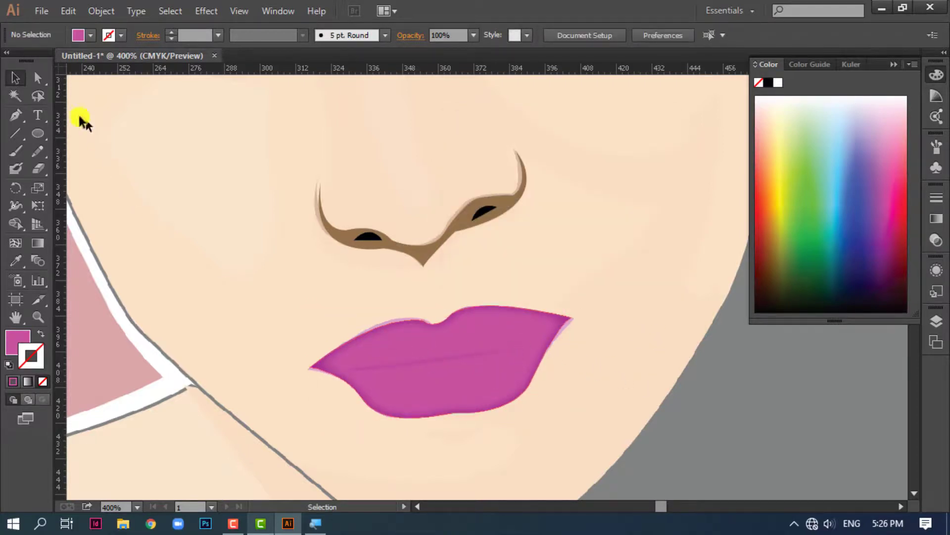
Draw a short curved highlight line on the lower lip with the Pen tool, using a white stroke and no fill
left_click(16, 118)
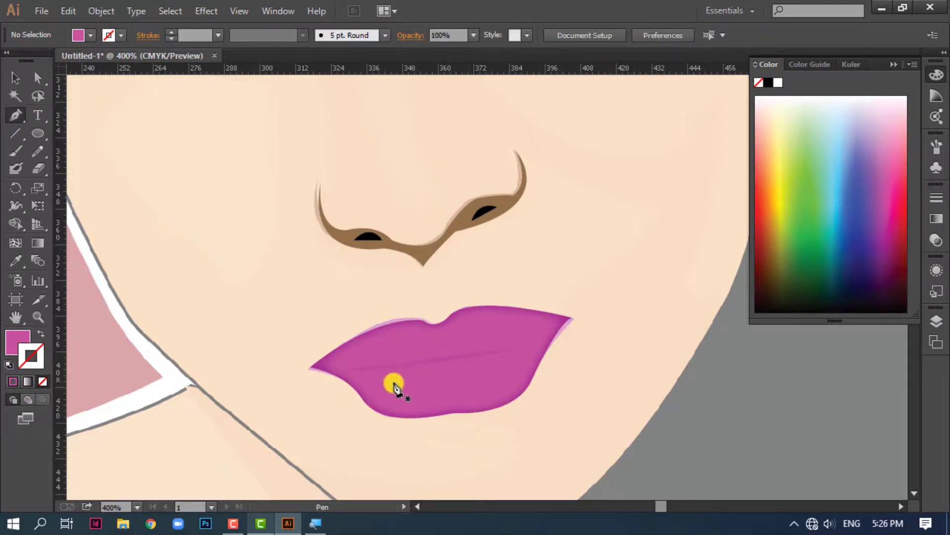
left_click_drag(395, 385, 396, 399)
left_click(14, 77)
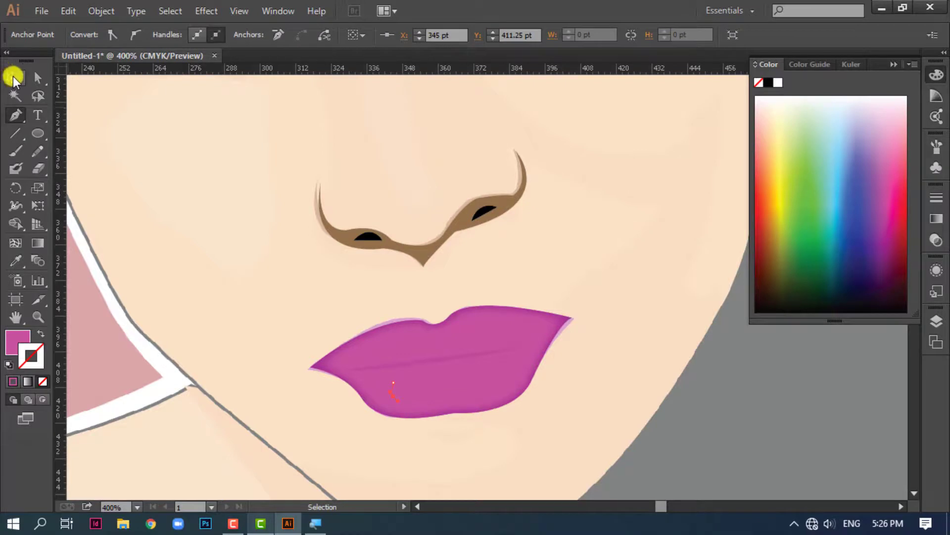
left_click(17, 340)
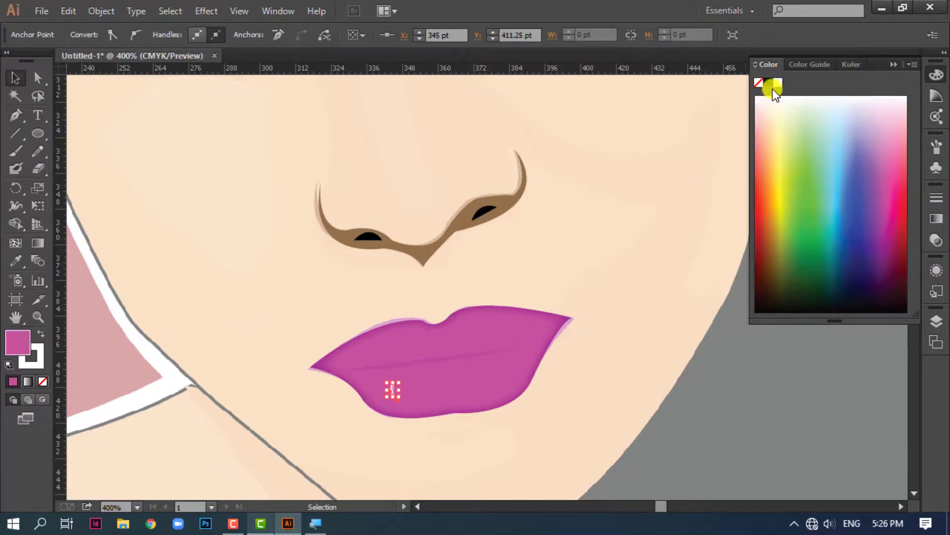
left_click(761, 85)
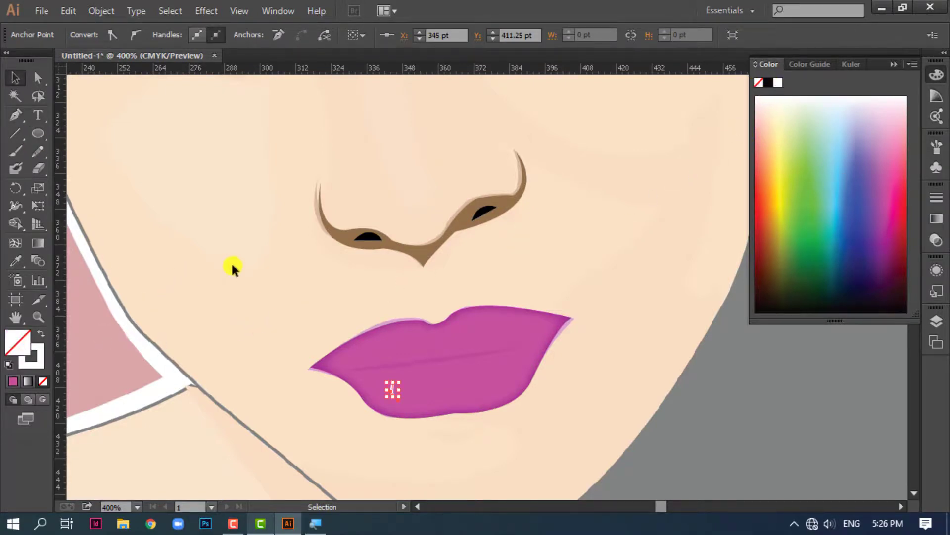
left_click(231, 263)
left_click(392, 390)
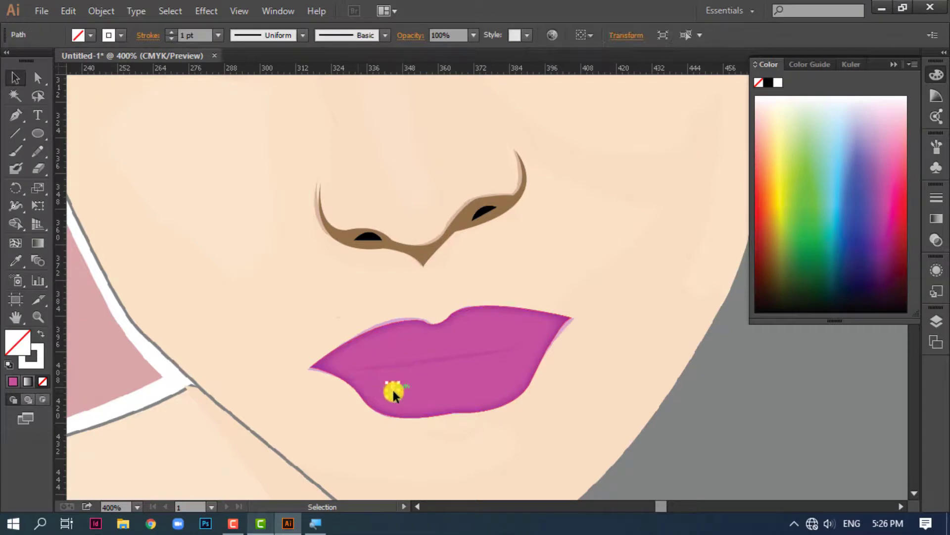
Apply a width profile tapered at both ends to the lip highlight and duplicate it into a row of three strokes
left_click(306, 35)
left_click(272, 80)
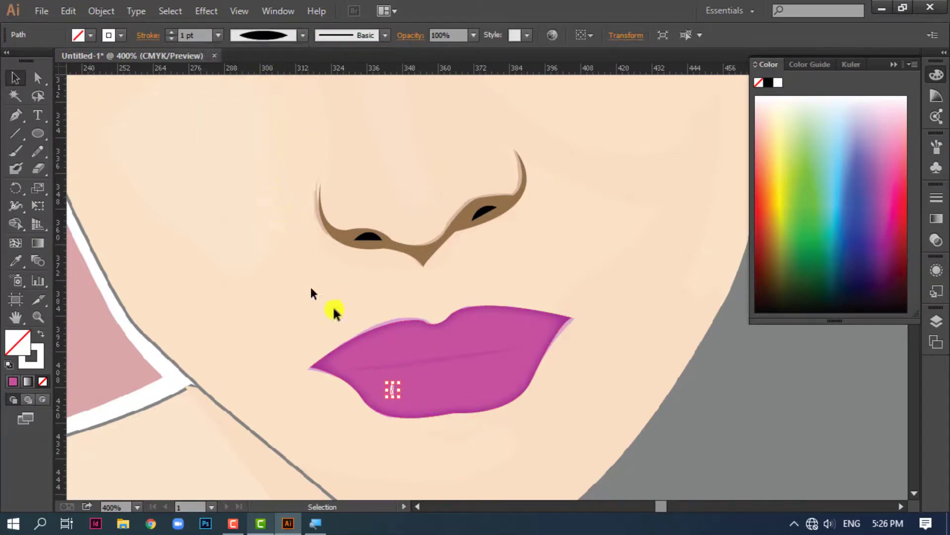
left_click(457, 430)
left_click_drag(393, 394, 408, 386)
left_click(416, 437)
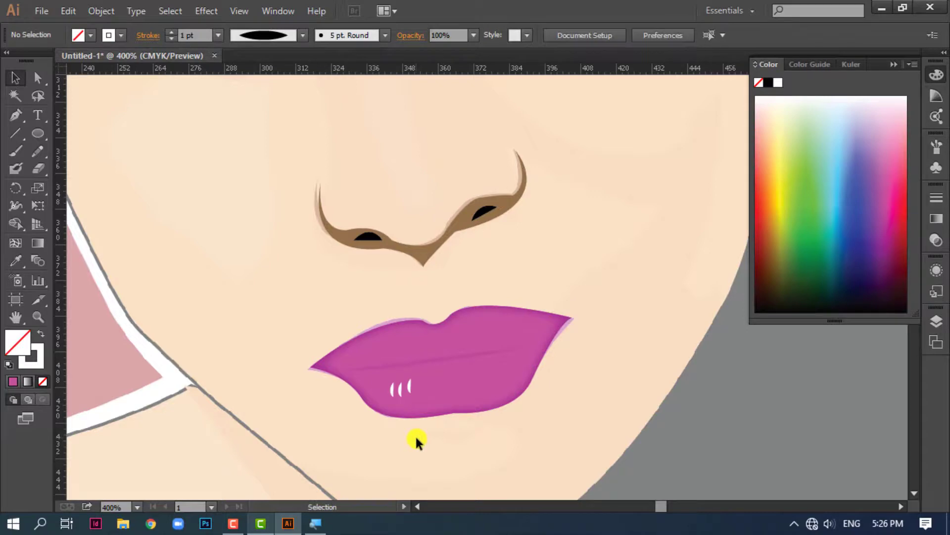
Group the nose, nostrils, lips, mouth line and lip highlights into one object
left_click_drag(584, 444, 223, 112)
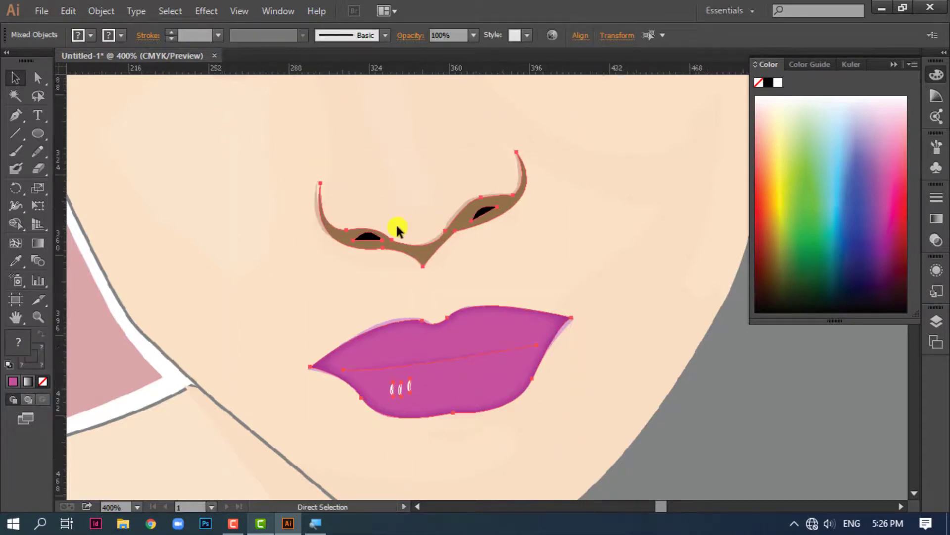
key("ctrl+minus")
key("ctrl+minus")
key("ctrl+minus")
left_click_drag(599, 295, 443, 317)
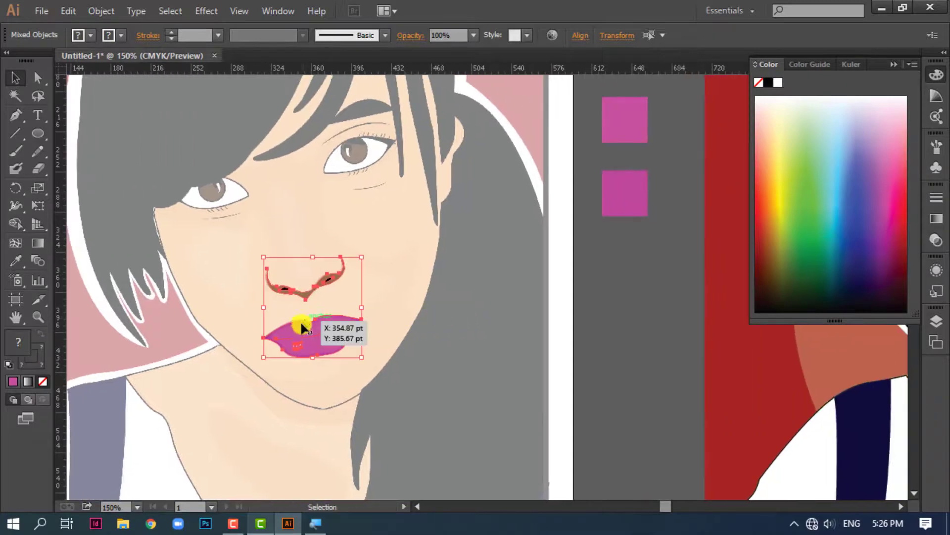
right_click(304, 330)
left_click(352, 400)
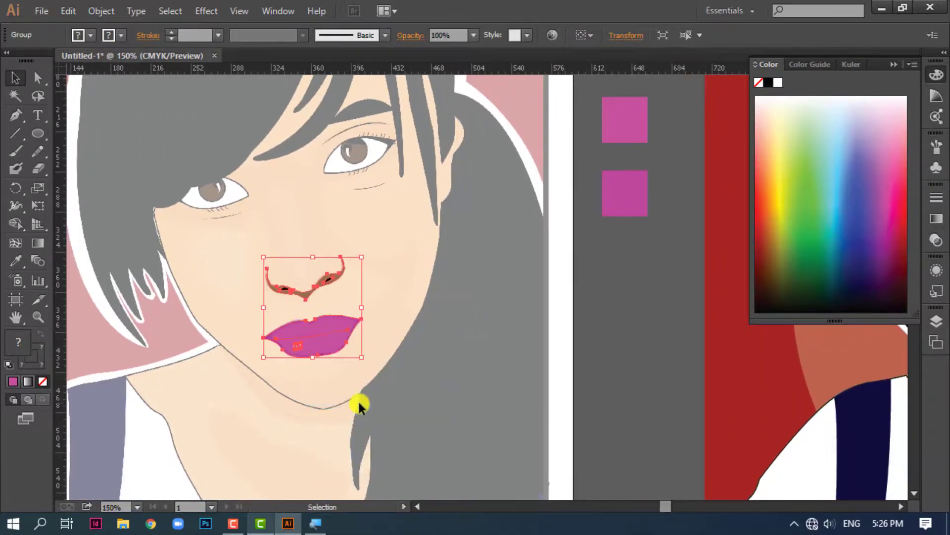
Move the nose and lips group from the faded reference onto the face of the coloured portrait
key("ctrl+minus")
key("ctrl+minus")
left_click_drag(489, 371, 426, 382)
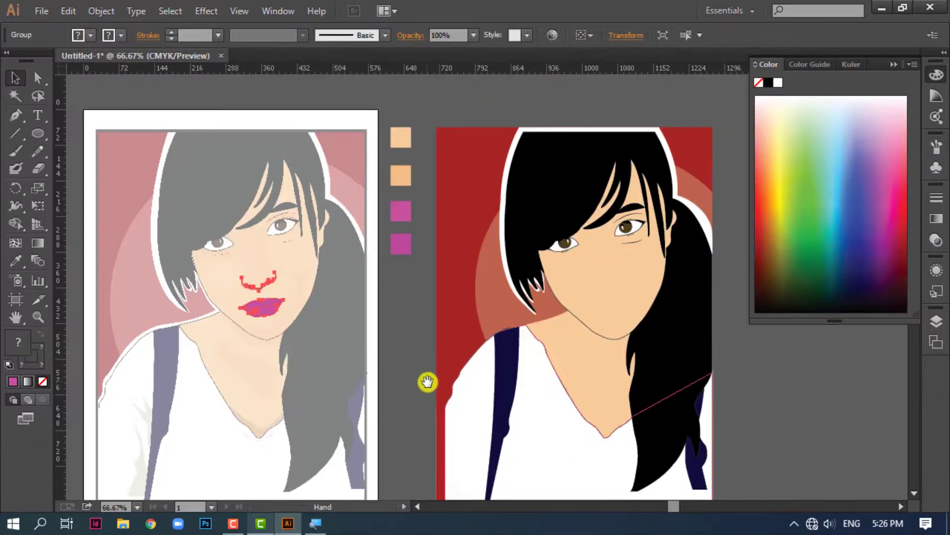
left_click_drag(262, 304, 609, 306)
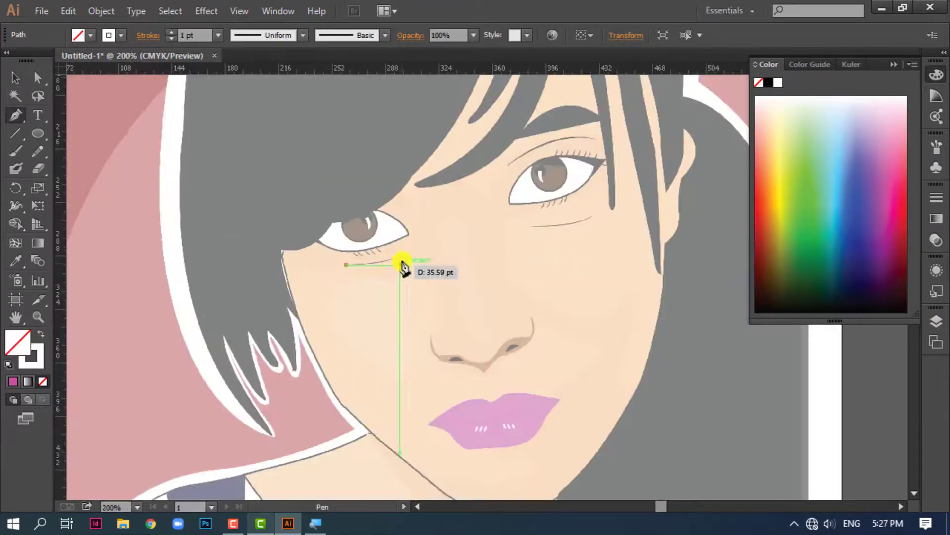
Trace the curved crease below the partly hair-covered eye on the reference with the Pen tool
left_click(429, 248)
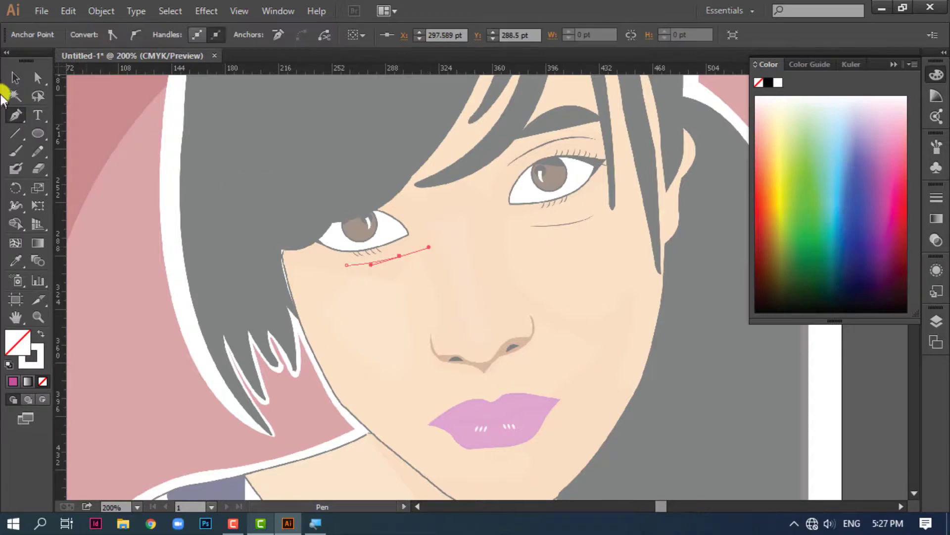
left_click(14, 78)
left_click(595, 294)
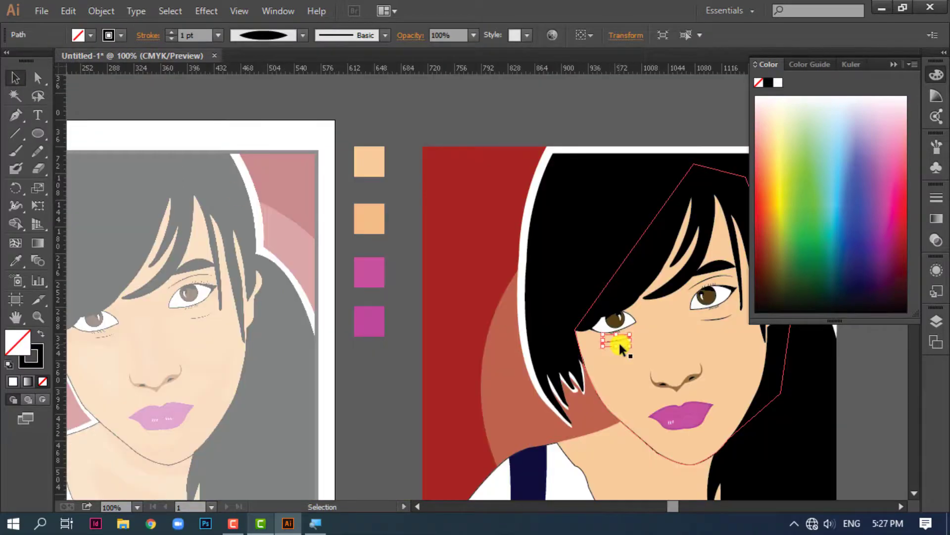
left_click(591, 380)
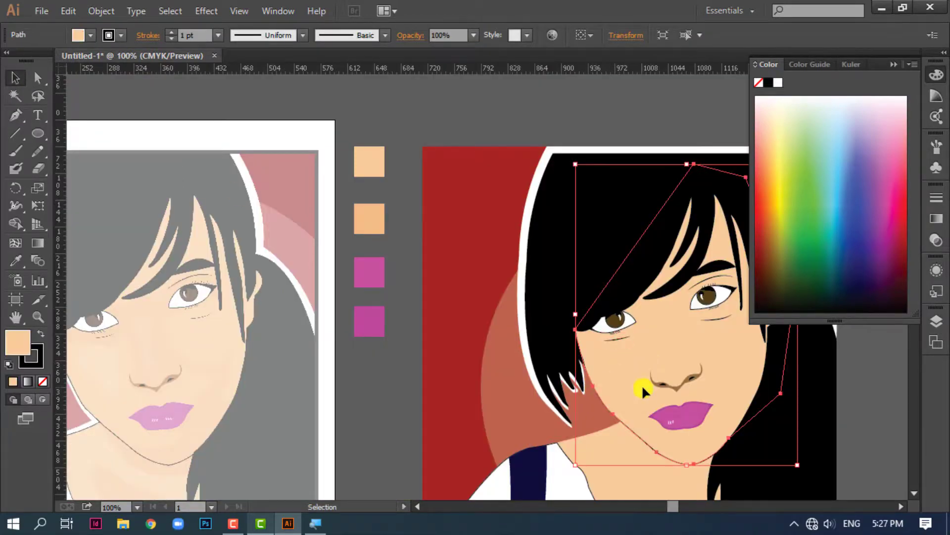
Draw a closed V-shaped shadow piece across the lower tip of the neckline on the coloured portrait with the Pen tool
left_click(397, 102)
key("space")
left_click_drag(590, 313, 449, 181)
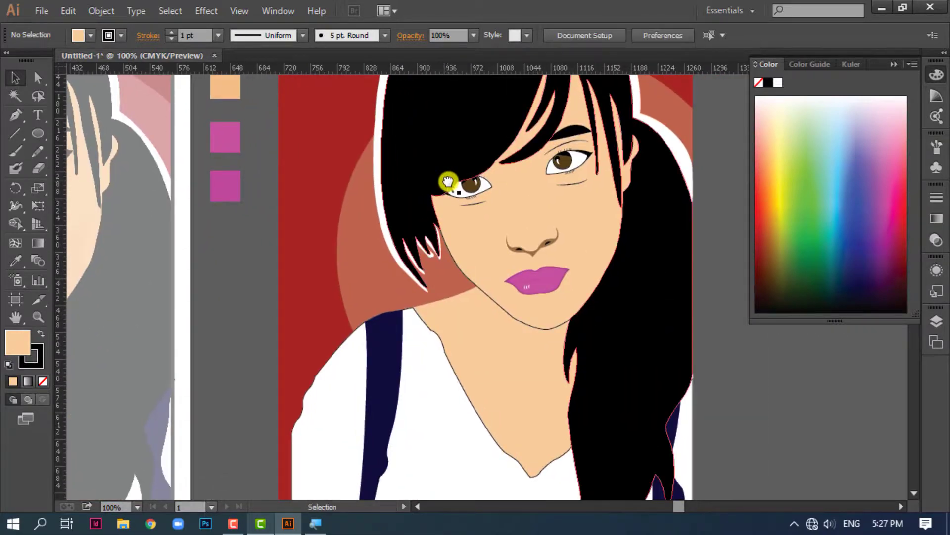
scroll(480, 216, "up", 1)
key("space")
left_click_drag(597, 297, 596, 229)
left_click(16, 115)
key("space")
left_click_drag(560, 374, 441, 184)
scroll(520, 360, "up", 2)
left_click(296, 232)
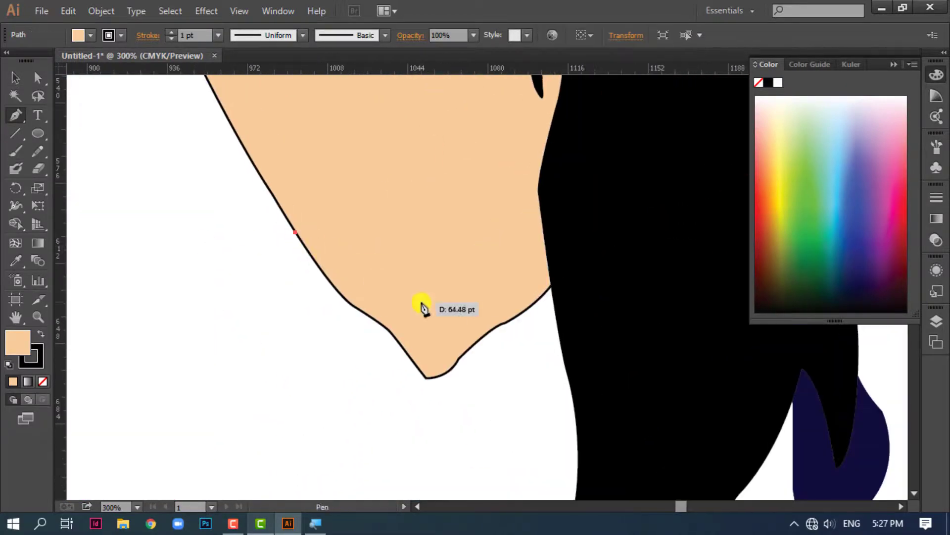
left_click_drag(420, 318, 452, 348)
left_click(451, 322)
left_click(547, 250)
left_click(567, 352)
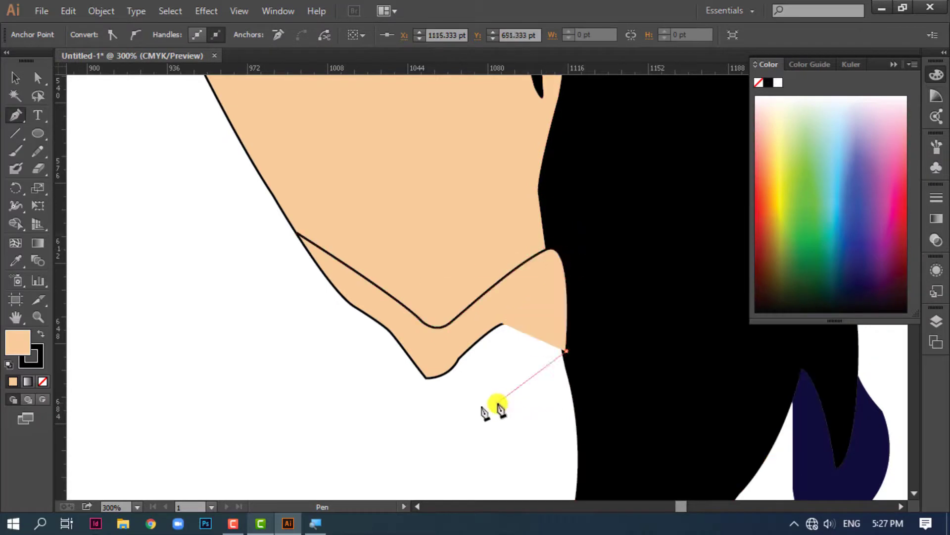
left_click(497, 403)
left_click(404, 415)
left_click(295, 233)
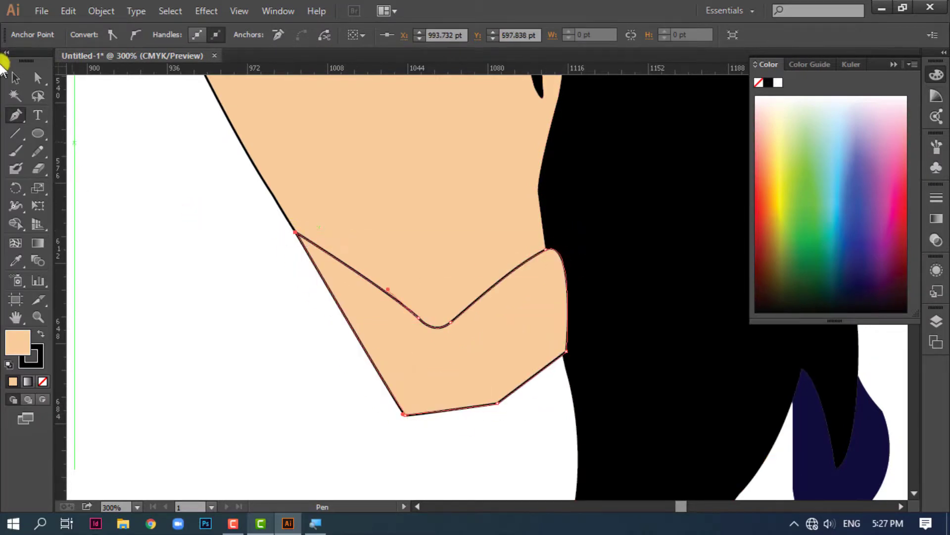
Fill the neckline shadow shape with the darker skin swatch and remove its outline using the Eyedropper
left_click(15, 79)
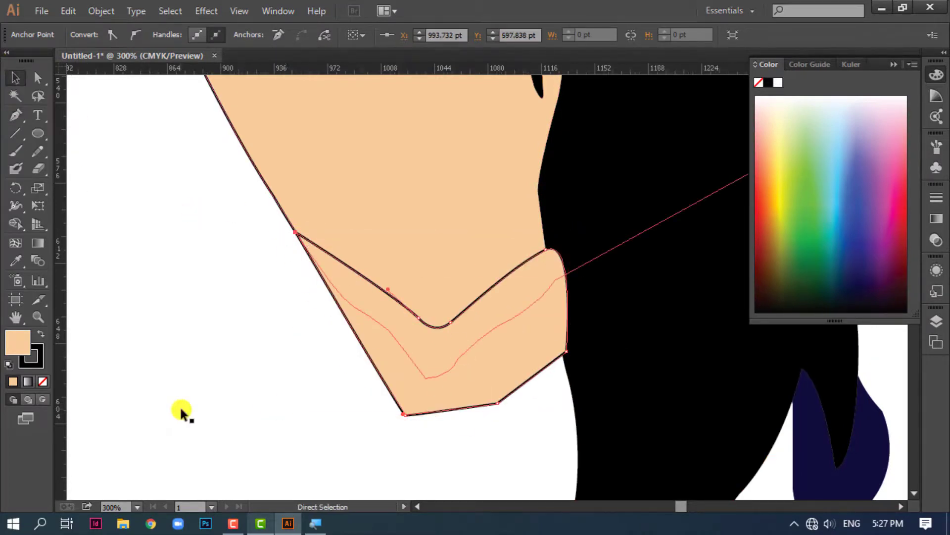
key("ctrl+minus")
key("ctrl+minus")
left_click_drag(435, 408, 376, 403)
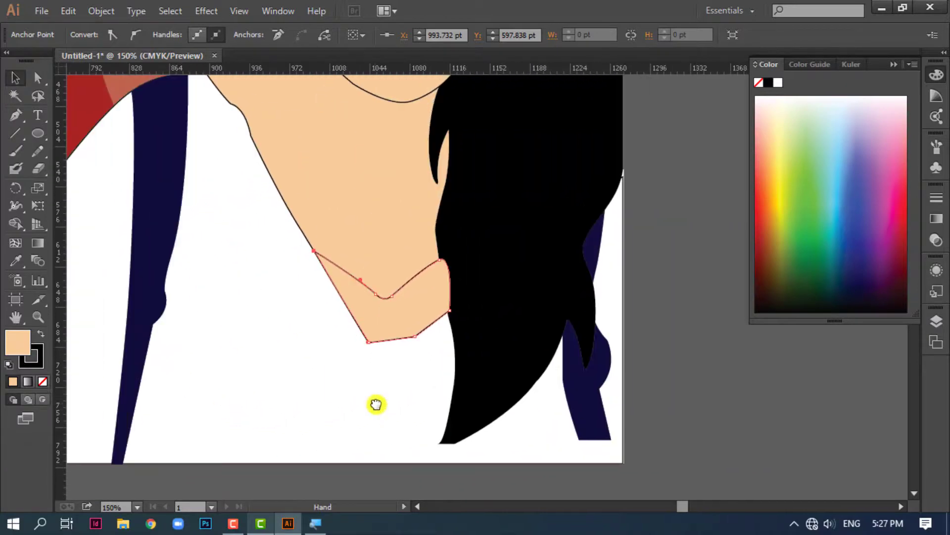
key("ctrl+minus")
left_click_drag(447, 288, 417, 438)
key("ctrl+minus")
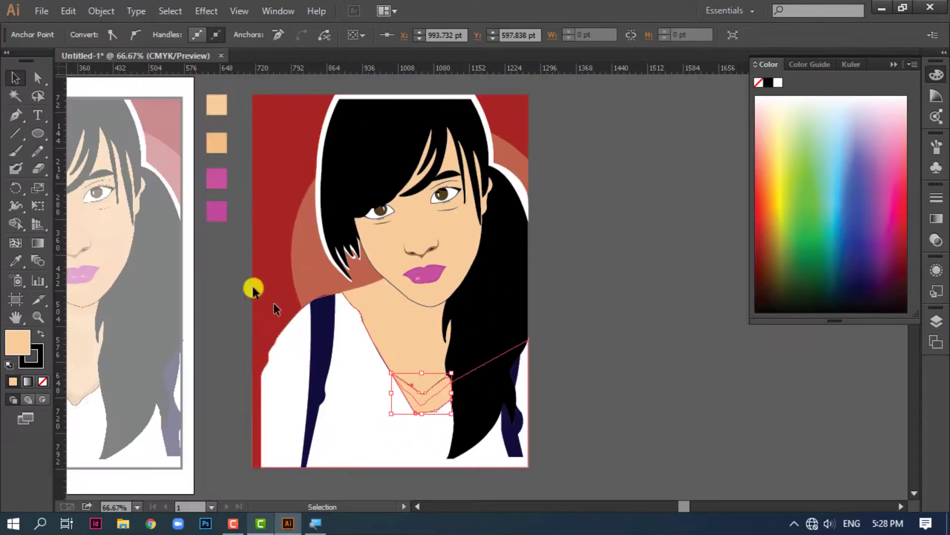
left_click(219, 145)
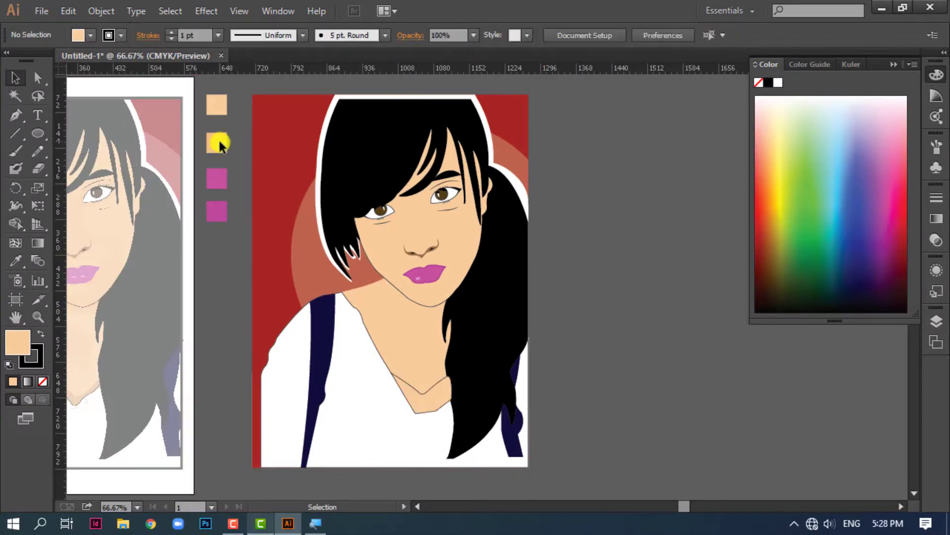
left_click(425, 407)
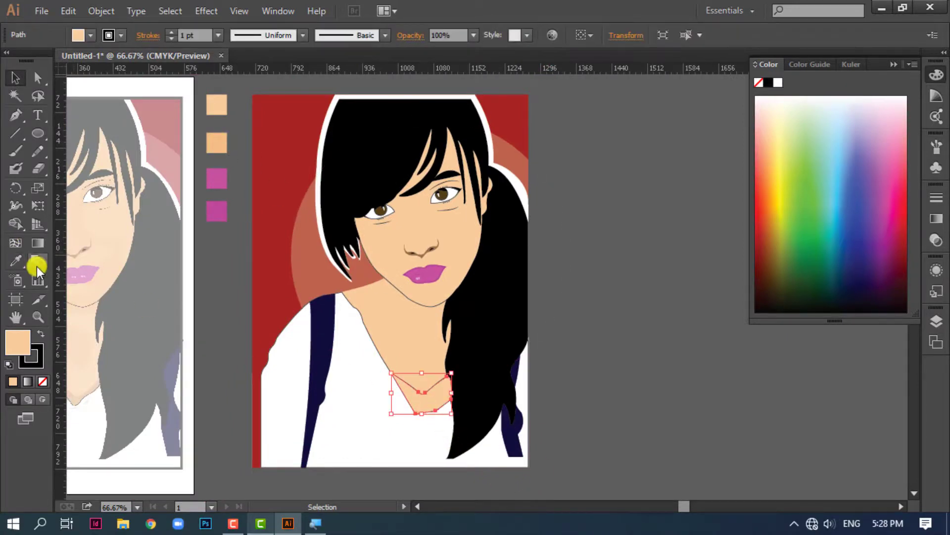
left_click(16, 261)
left_click(217, 143)
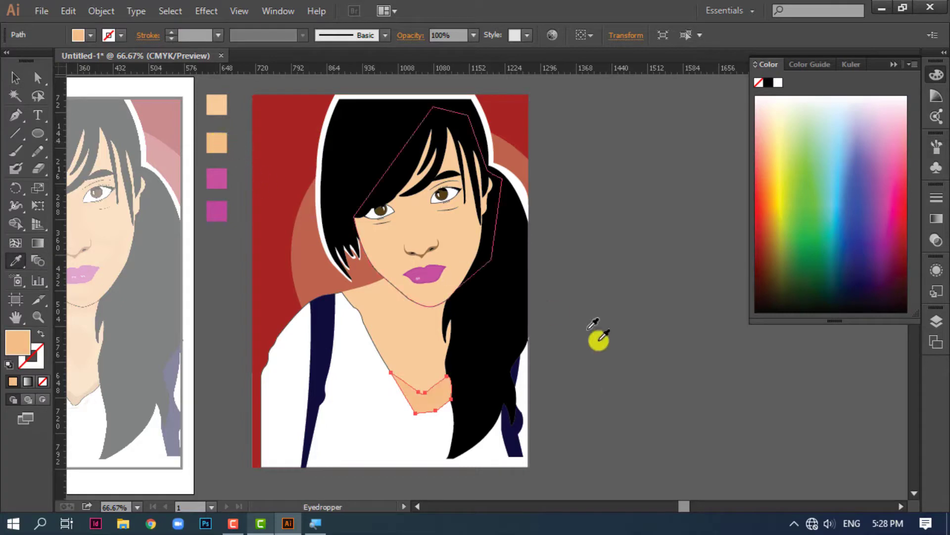
left_click(14, 83)
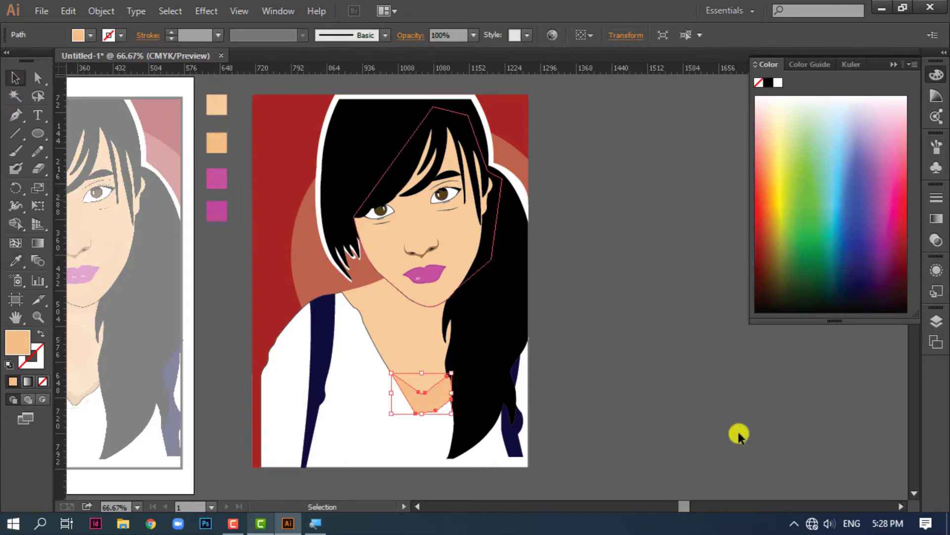
left_click(723, 432)
Send the neckline shadow shape backward so the white shirt covers its excess edges
scroll(417, 407, "up", 2)
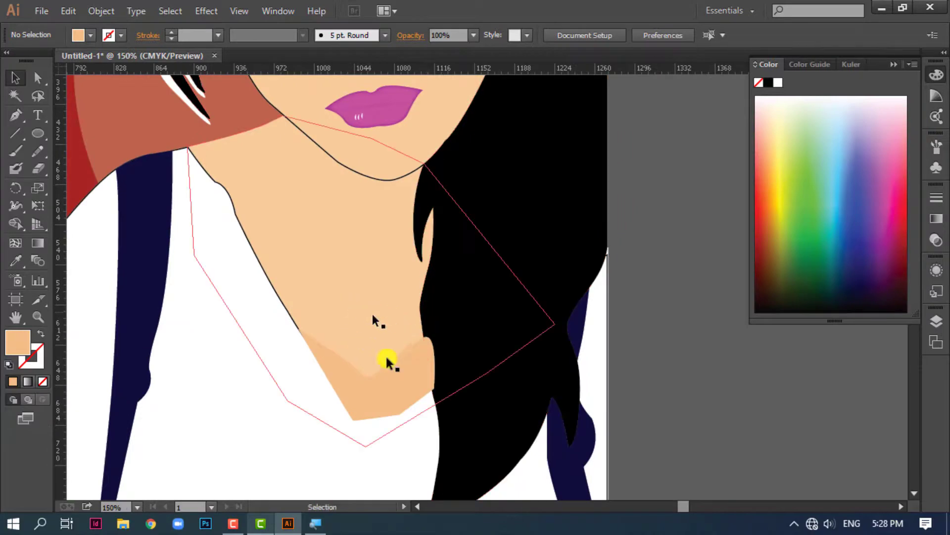
left_click(371, 399)
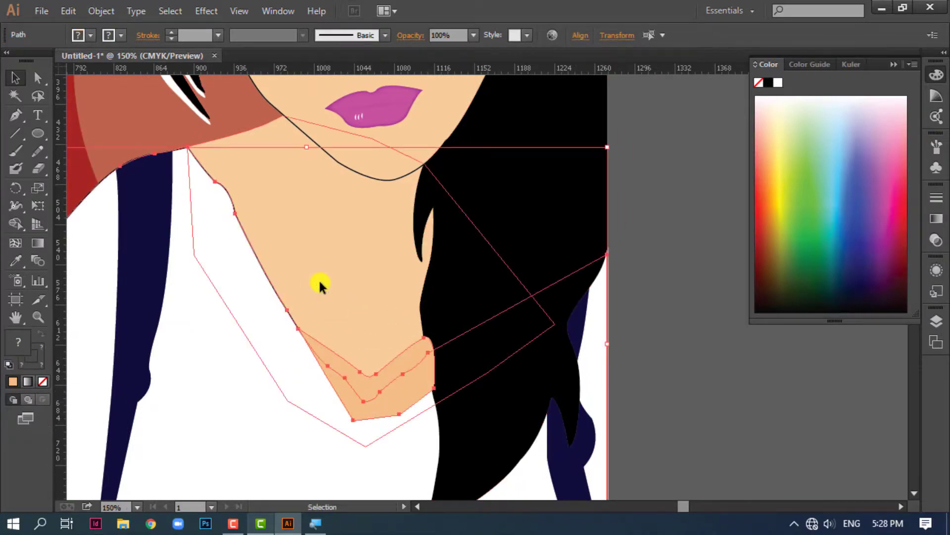
left_click(390, 375)
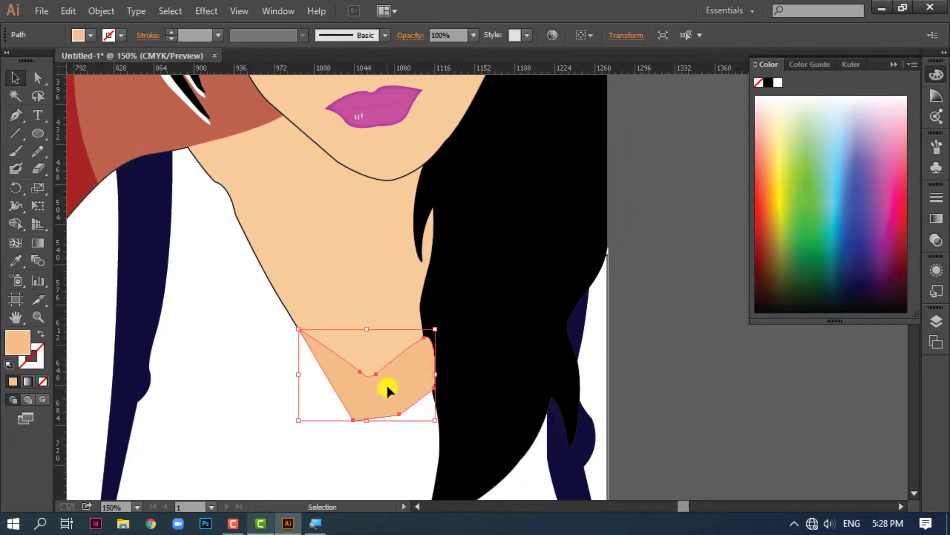
key("a")
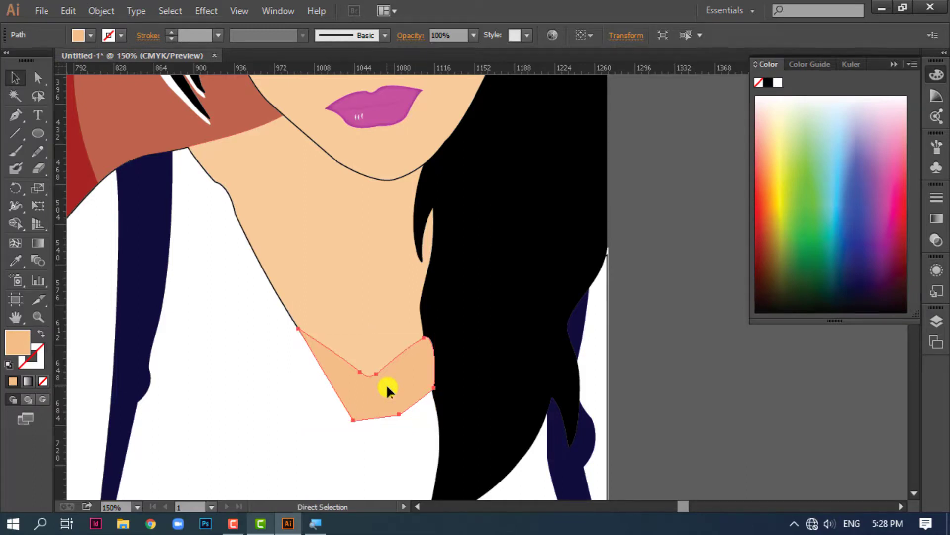
key("ctrl+[")
left_click(700, 402)
left_click(380, 384)
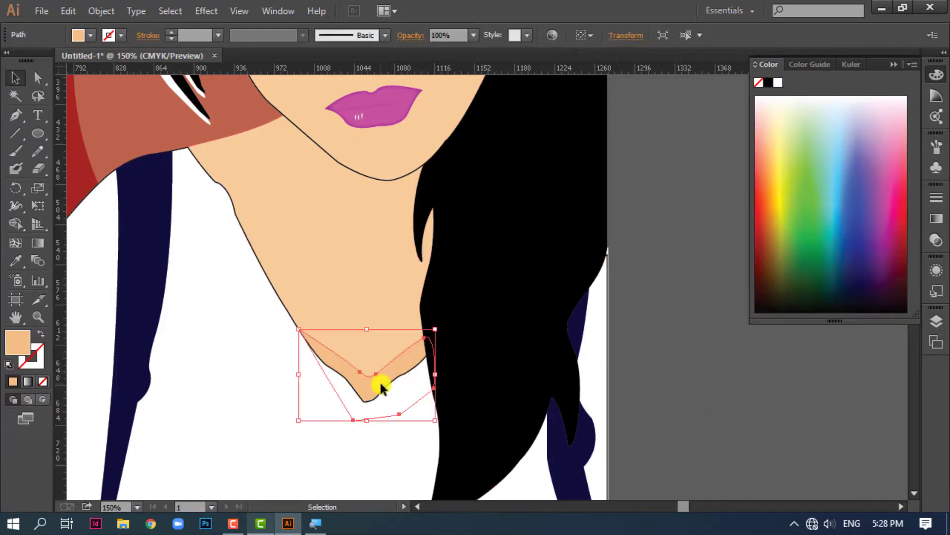
left_click(661, 394)
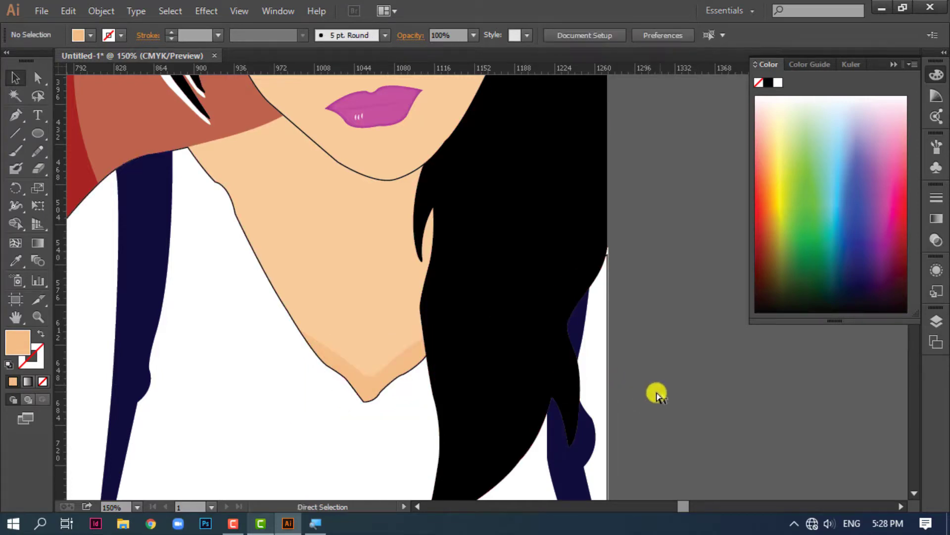
Draw an eight-point shadow polygon in the darker skin colour on the chest, above the V-shaped neckline shadow
key("ctrl+-")
key("ctrl+=")
key("ctrl+=")
key("space")
left_click_drag(288, 252, 424, 296)
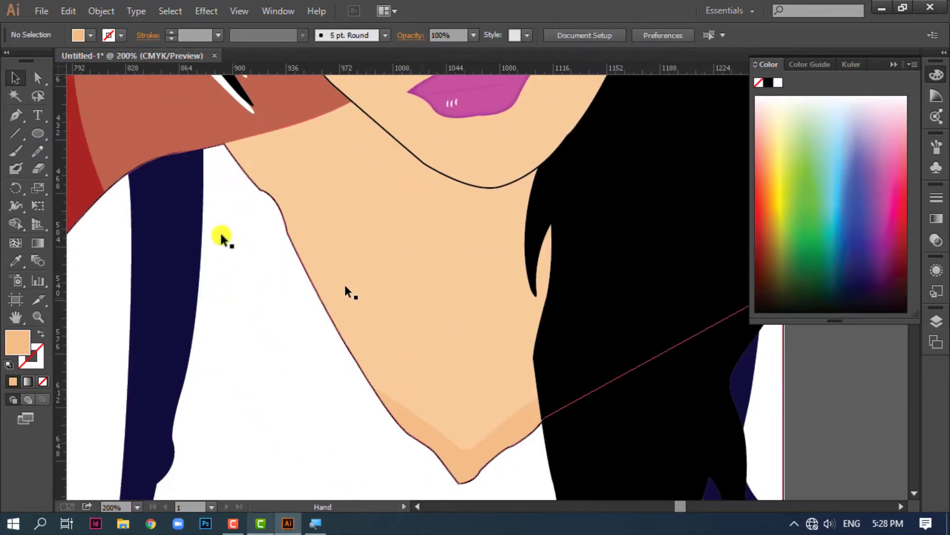
left_click(16, 115)
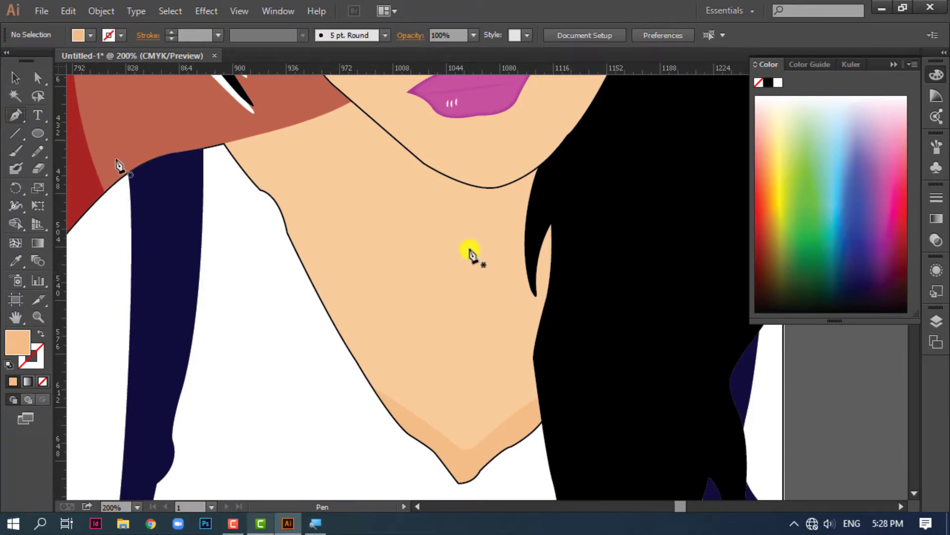
left_click(369, 299)
left_click(432, 250)
left_click(505, 289)
left_click(519, 343)
left_click(500, 390)
left_click(469, 409)
left_click(370, 346)
left_click(343, 306)
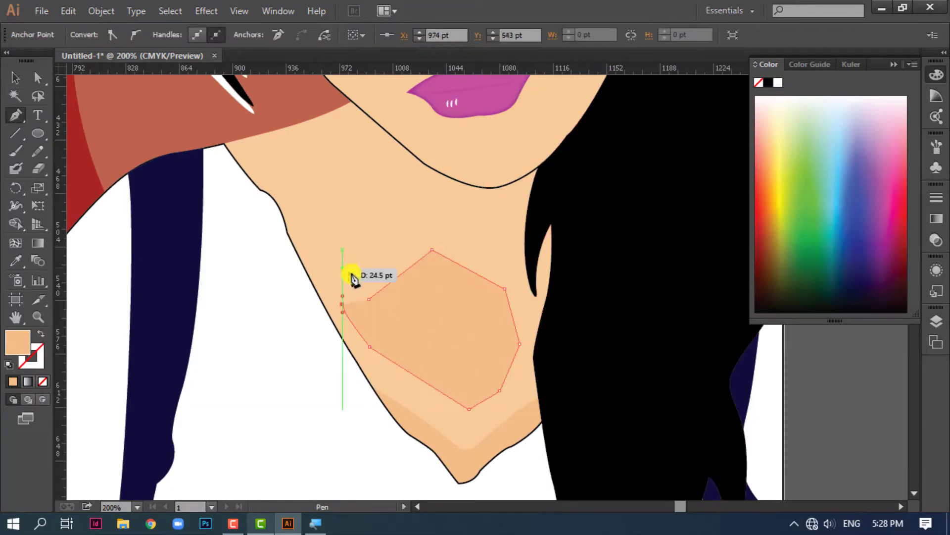
Simplify the chest shadow polygon's path with 68% curve precision and a 49° angle threshold
key("v")
left_click(101, 11)
mouse_move(158, 310)
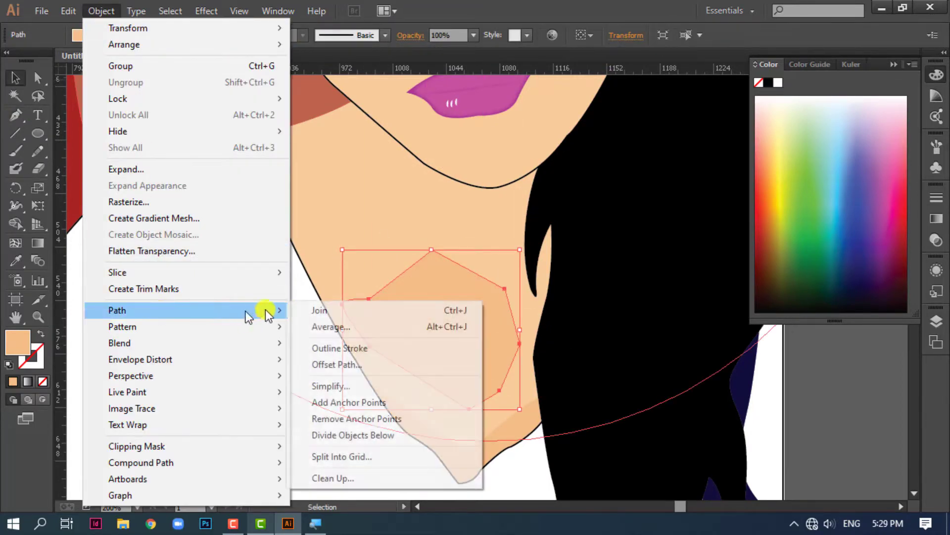
left_click(332, 387)
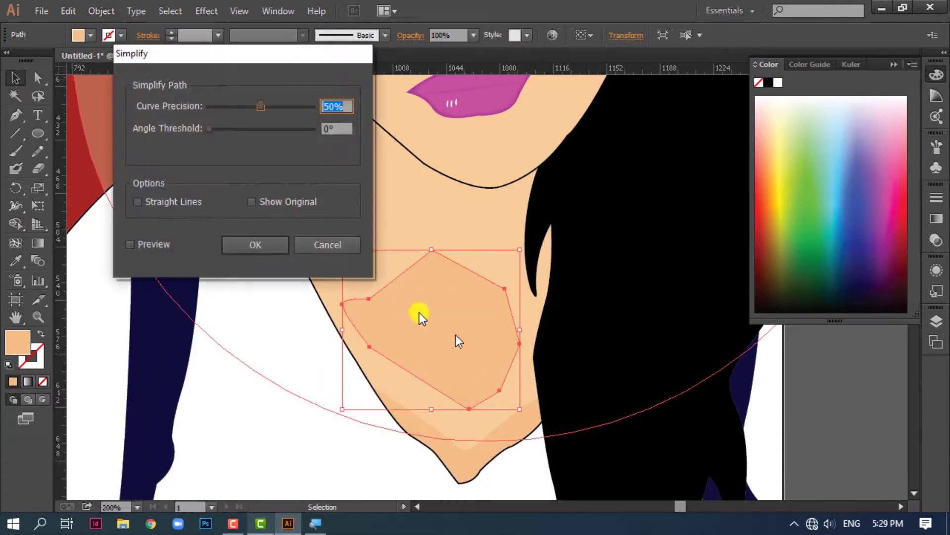
left_click(133, 244)
left_click(133, 244)
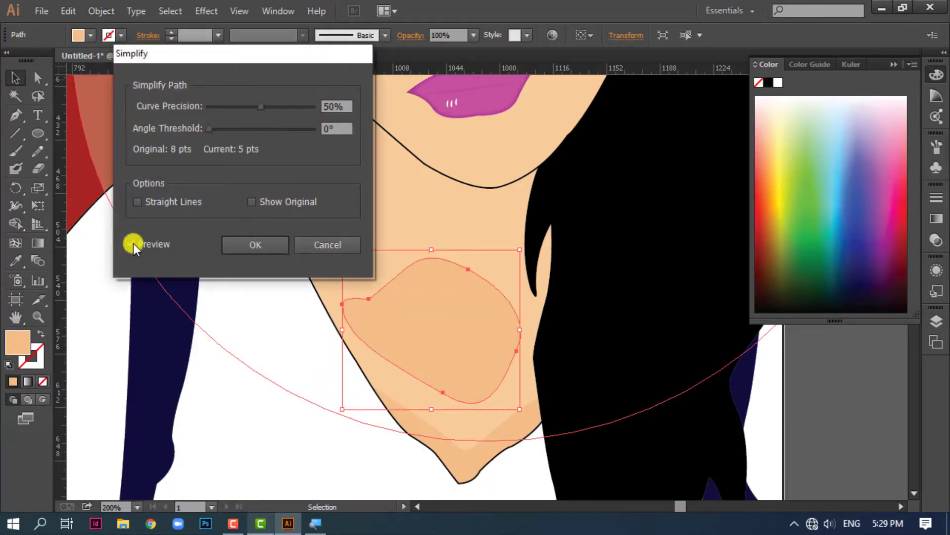
left_click_drag(260, 108, 305, 112)
left_click(239, 129)
left_click_drag(239, 131, 238, 129)
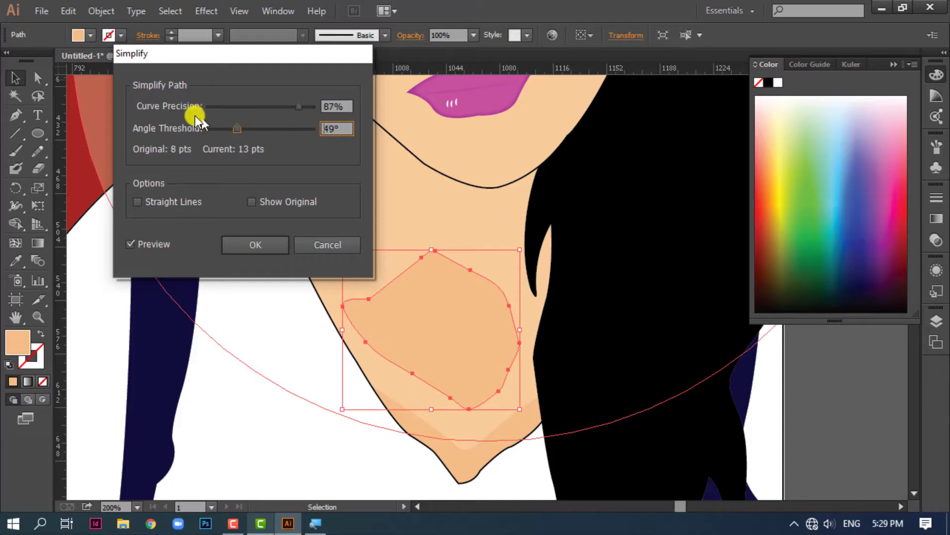
left_click_drag(305, 106, 249, 114)
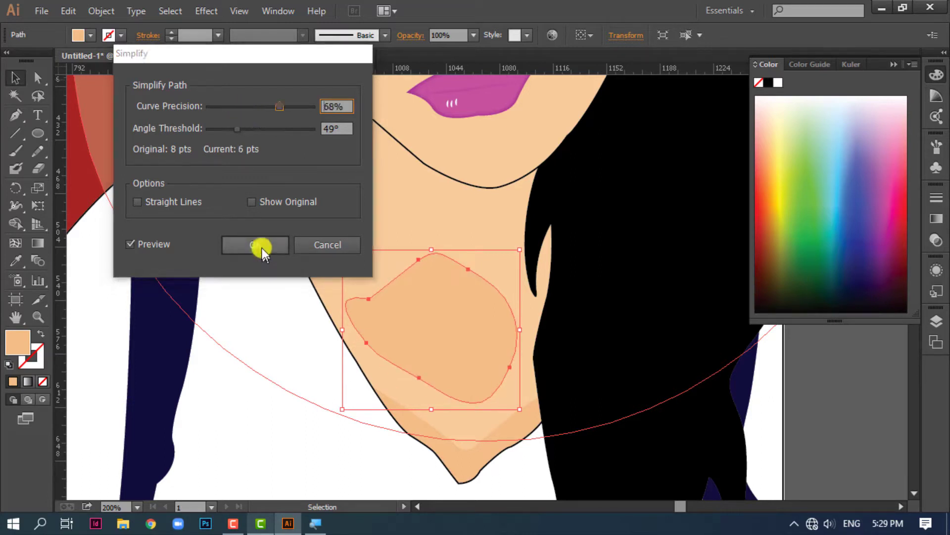
left_click(255, 245)
Reshape the simplified chest shadow by moving its anchor points outward at the upper corner and inward along the upper and lower edges
left_click(465, 199)
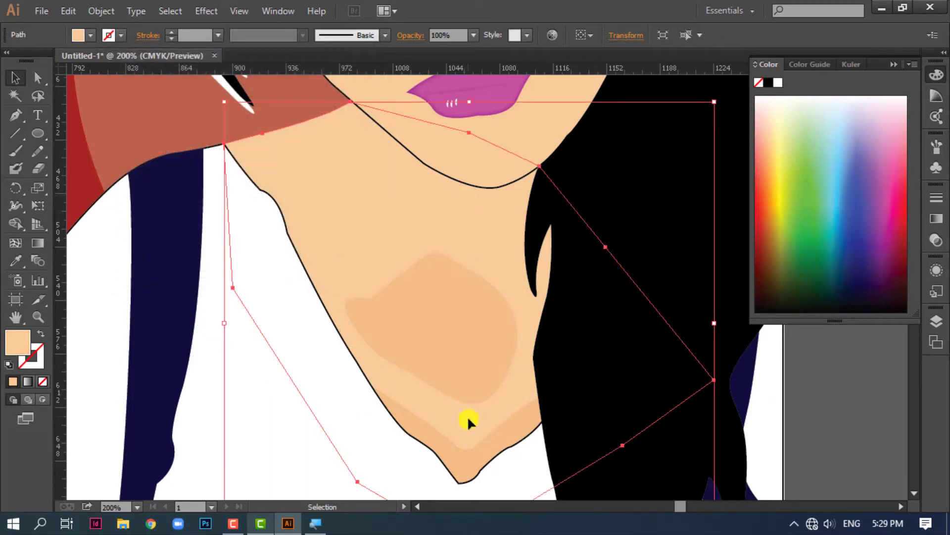
left_click(462, 376)
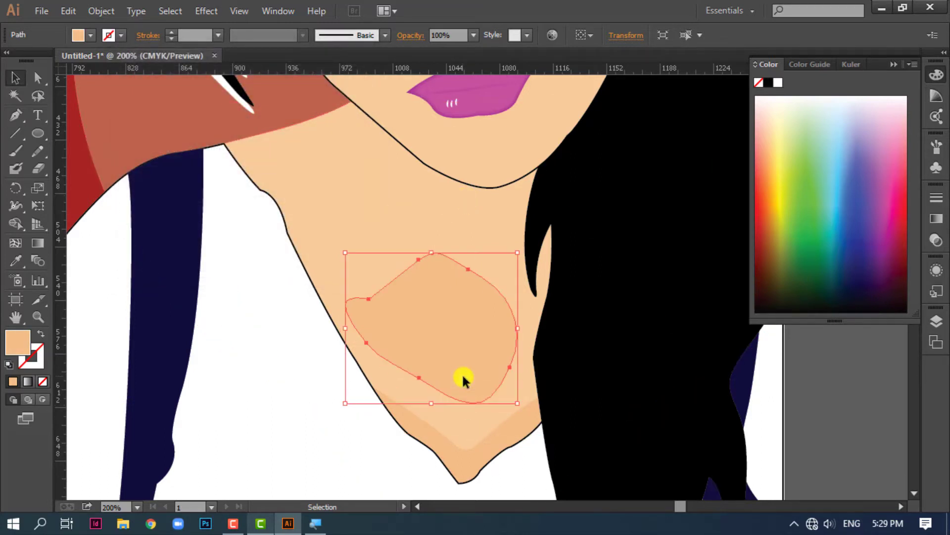
left_click(37, 77)
left_click_drag(468, 271, 488, 231)
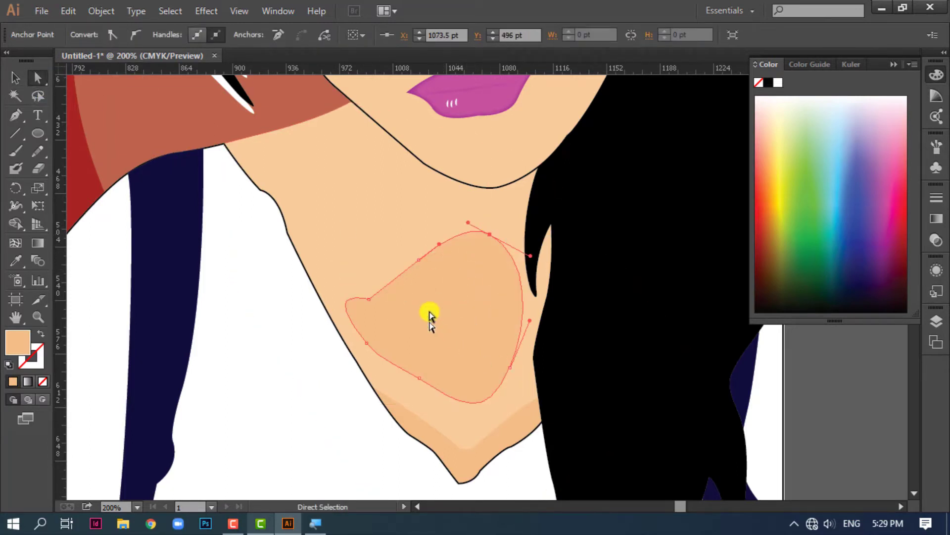
left_click_drag(418, 264, 440, 281)
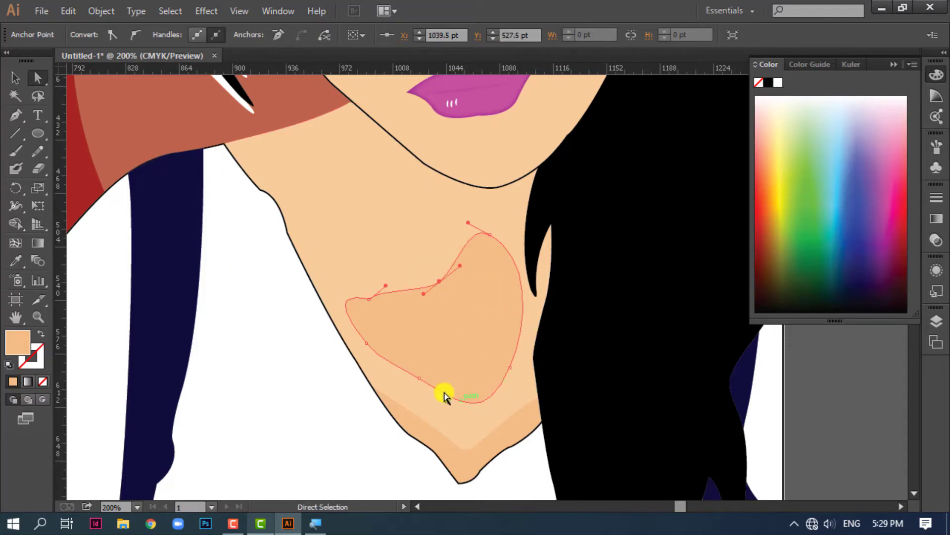
left_click(528, 374)
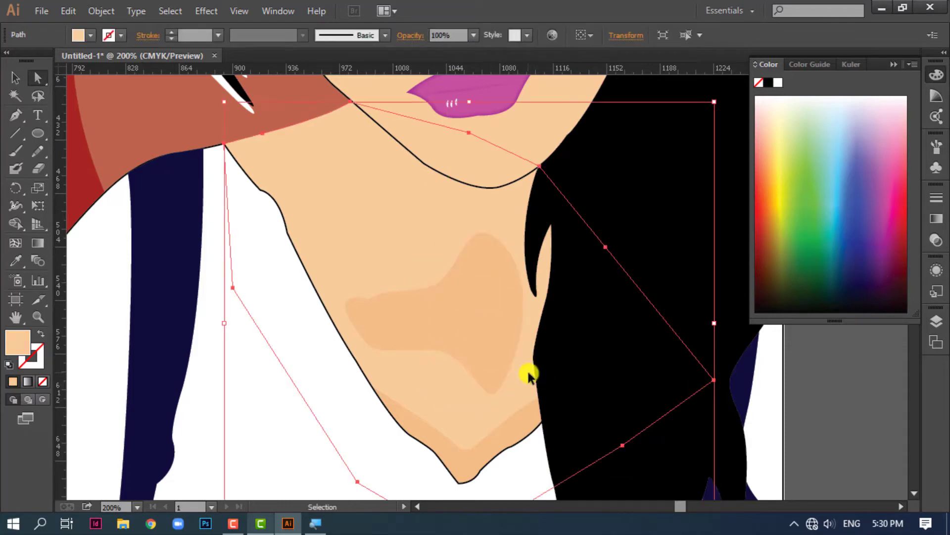
Set the chest shadow shape's opacity to 60%
key("ctrl+minus")
key("ctrl+minus")
scroll(465, 393, "up", 3)
left_click(470, 468)
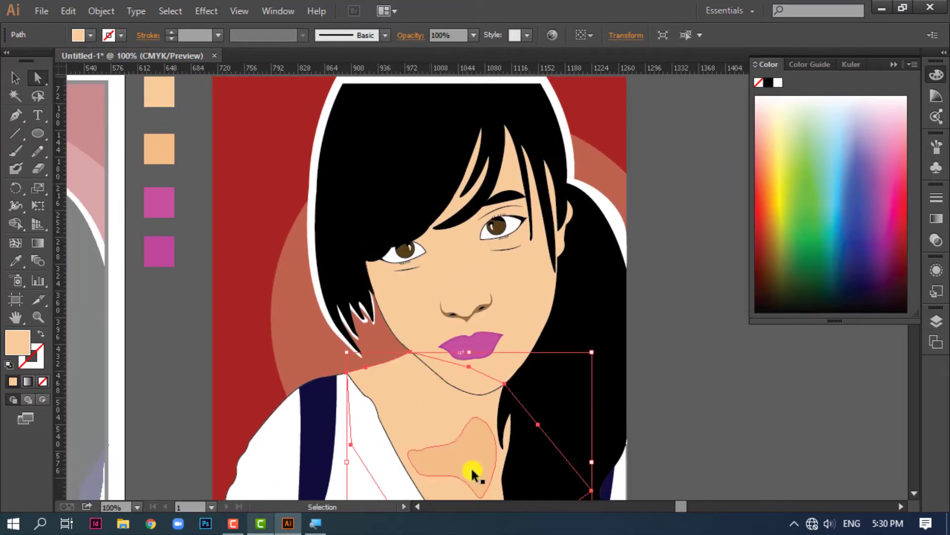
left_click(473, 34)
left_click(486, 130)
left_click(747, 390)
scroll(693, 346, "down", 3)
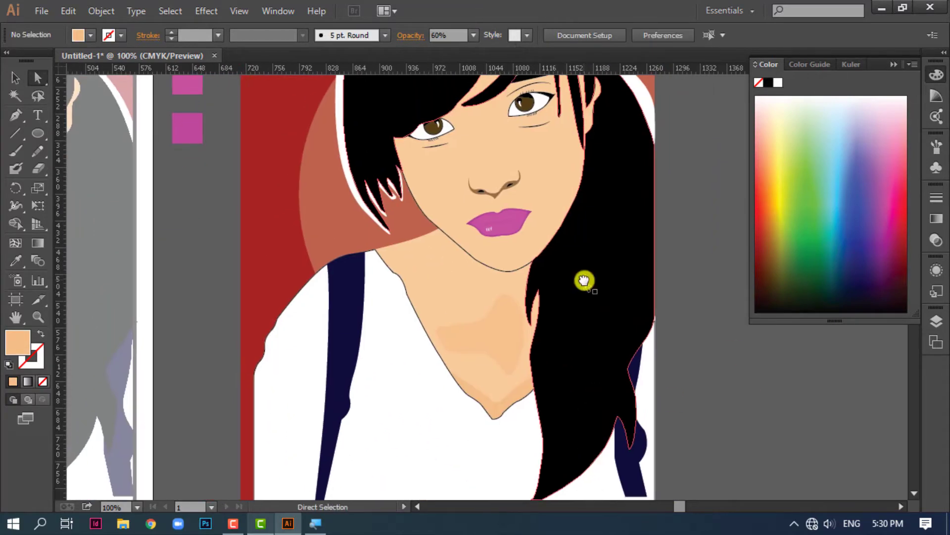
Draw a closed, curved shadow shape in the darker skin colour across the neck just below the jawline with the Pen tool
left_click(15, 114)
left_click(438, 228)
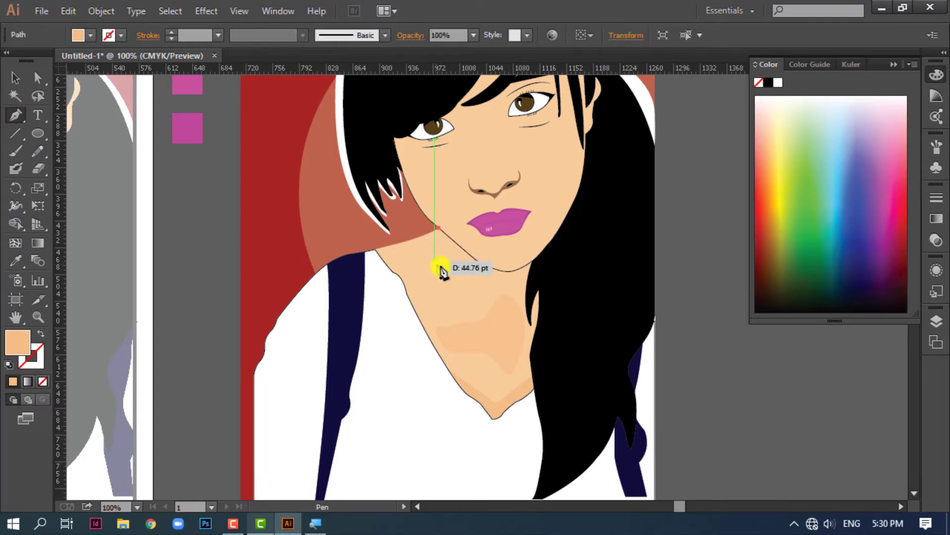
left_click_drag(459, 287, 459, 287)
left_click_drag(509, 286, 518, 289)
left_click(525, 266)
left_click(439, 228)
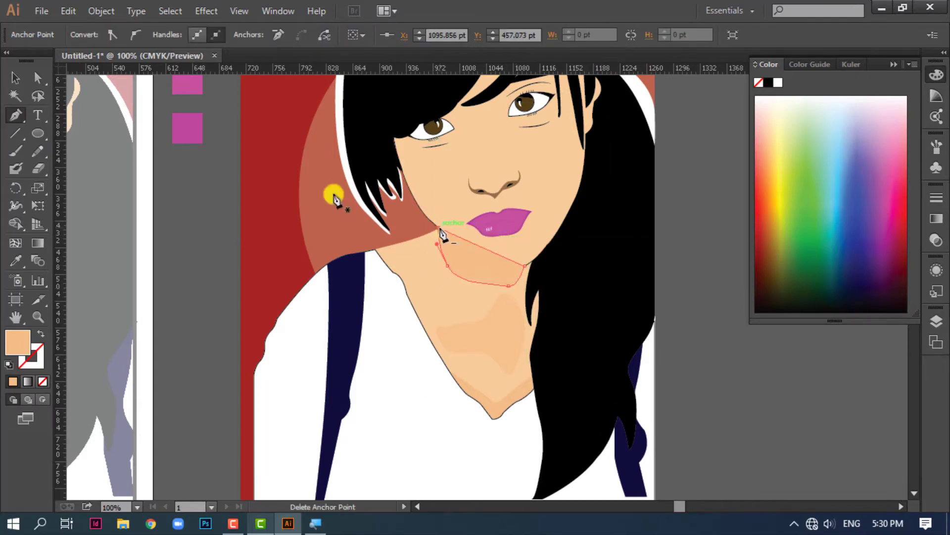
Adjust the neck shadow's stacking order so it lies above the neck but behind the face, with the chin covering its upper edge
left_click(16, 78)
key("ctrl+[")
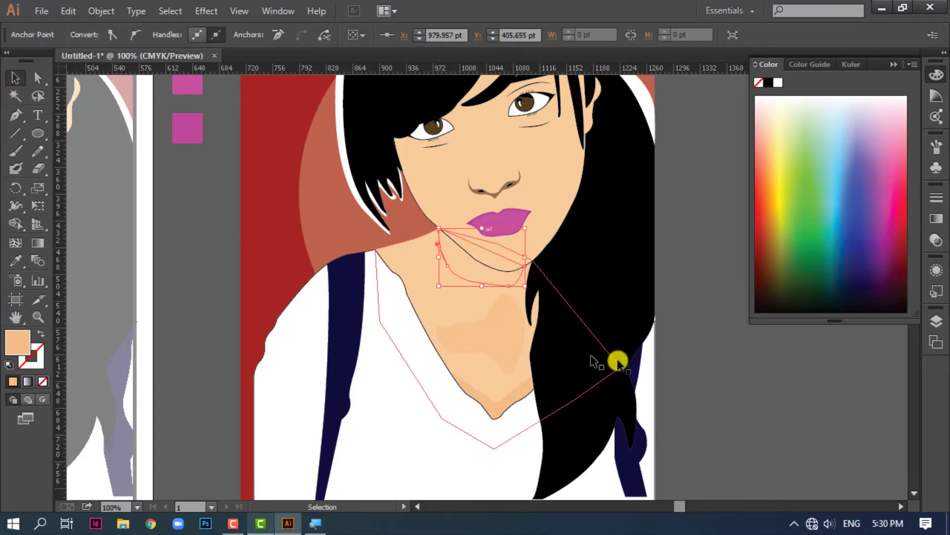
key("ctrl+]")
left_click(750, 410)
left_click_drag(538, 358, 463, 379)
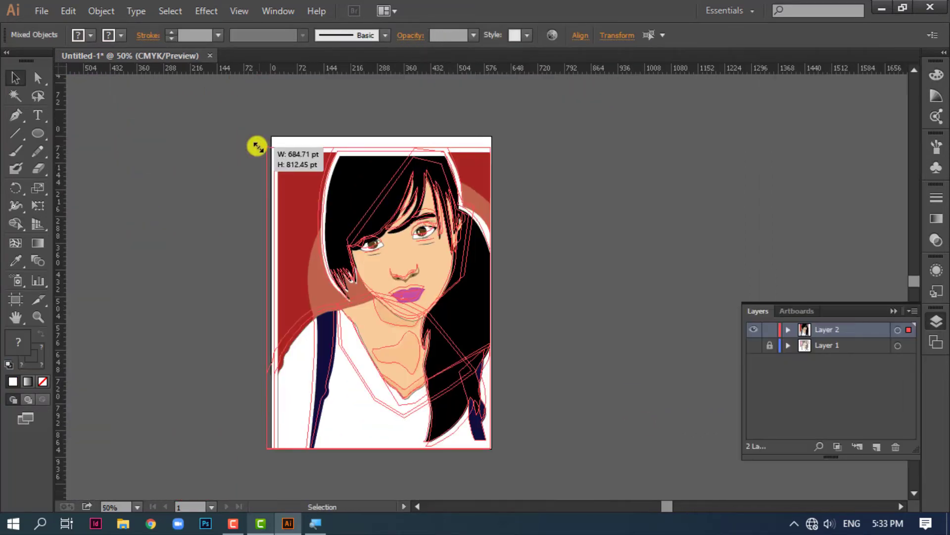
left_click_drag(256, 144, 253, 146)
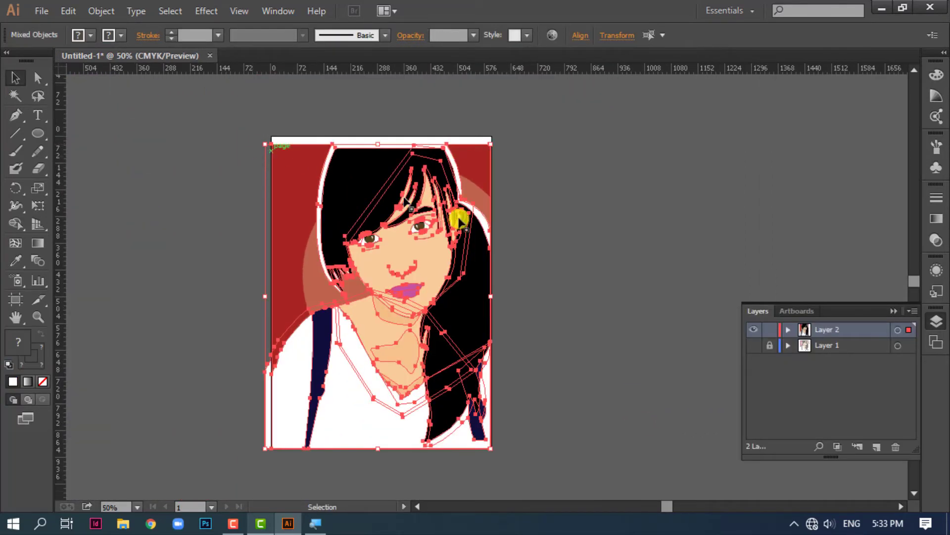
left_click(664, 296)
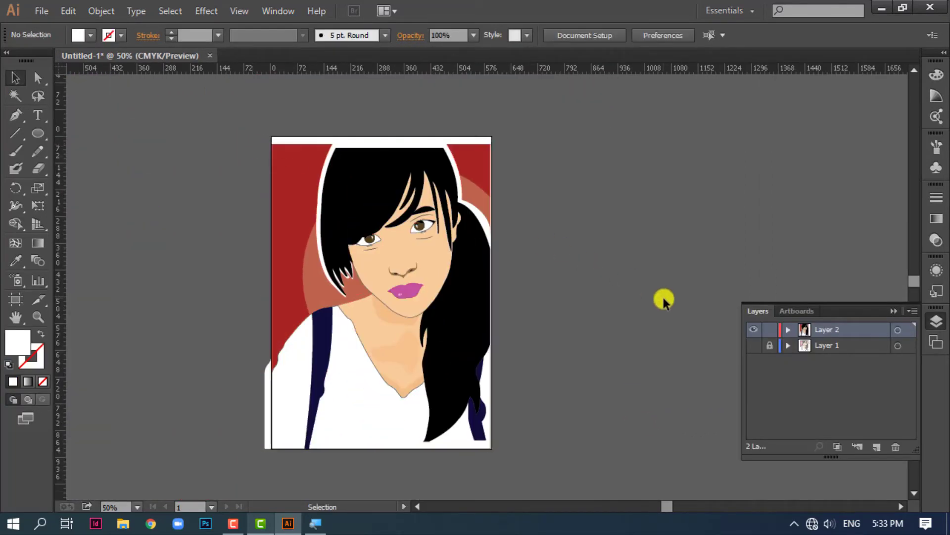
key("ctrl+z")
left_click(662, 299)
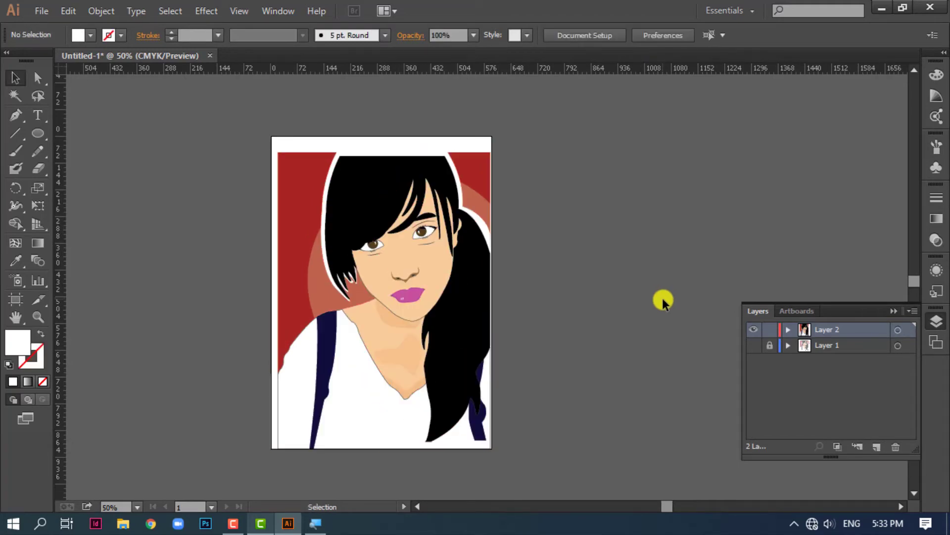